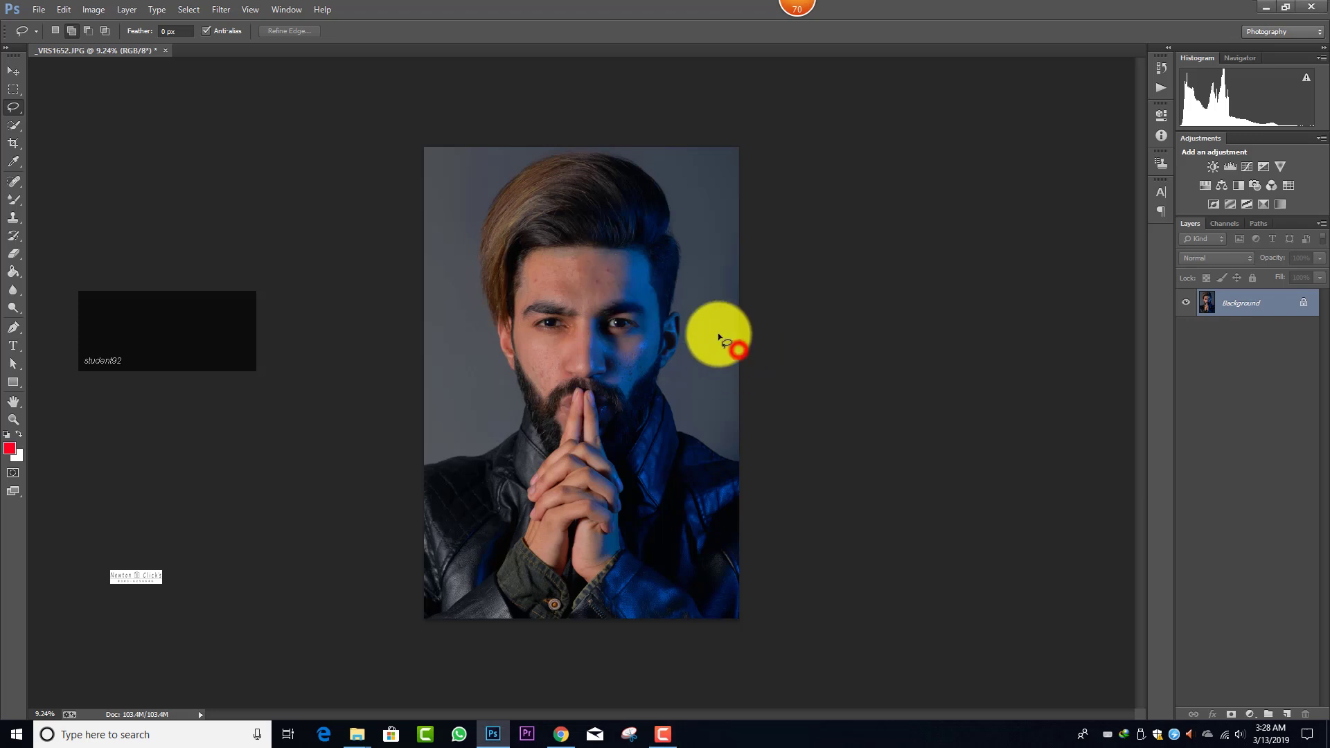
scroll(623, 262, "up", 4)
scroll(620, 277, "down", 4)
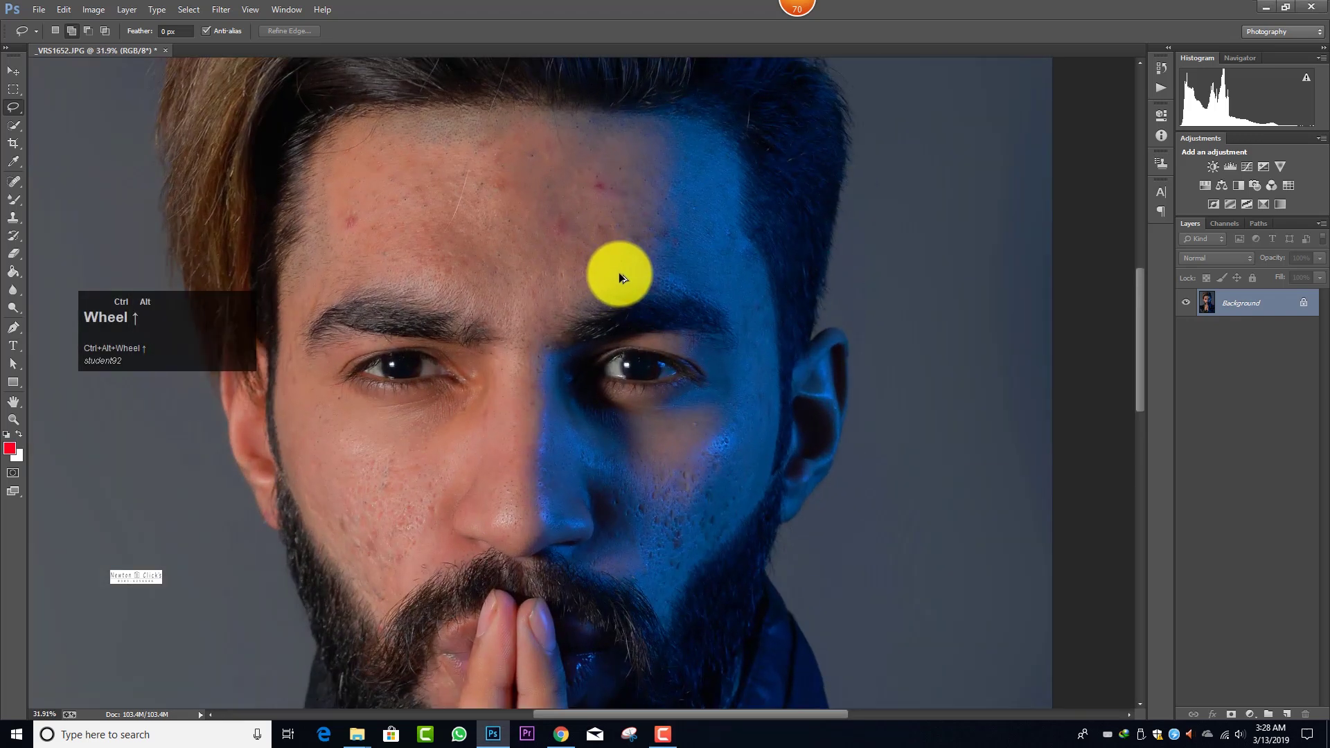
scroll(633, 290, "up", 3)
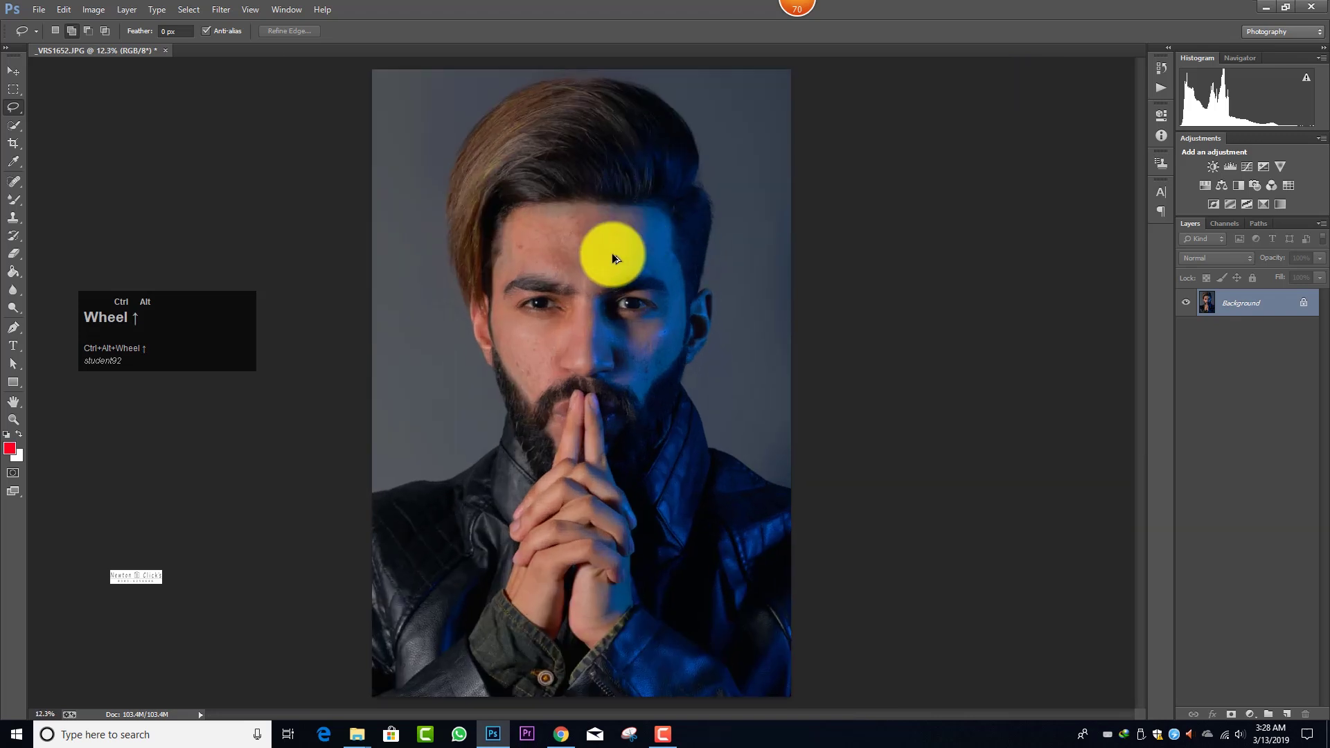
scroll(615, 267, "up", 1)
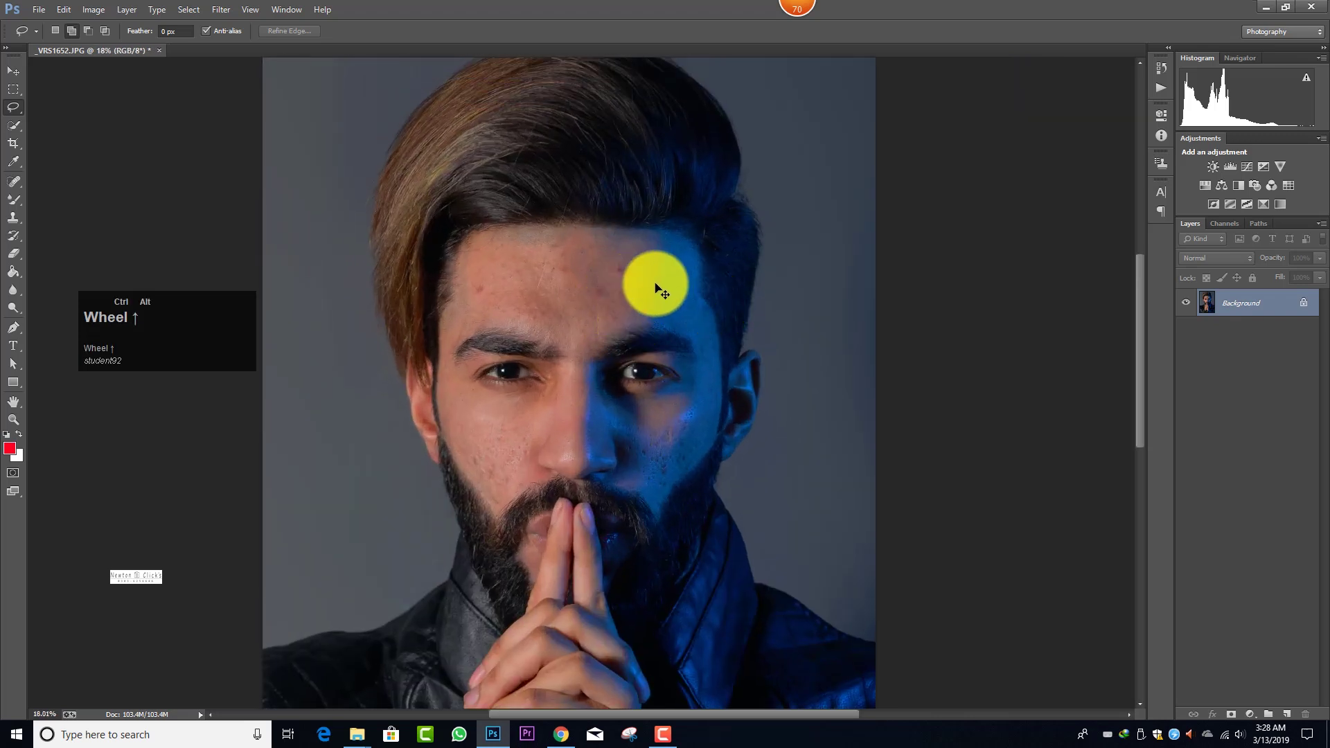
scroll(654, 281, "down", 3)
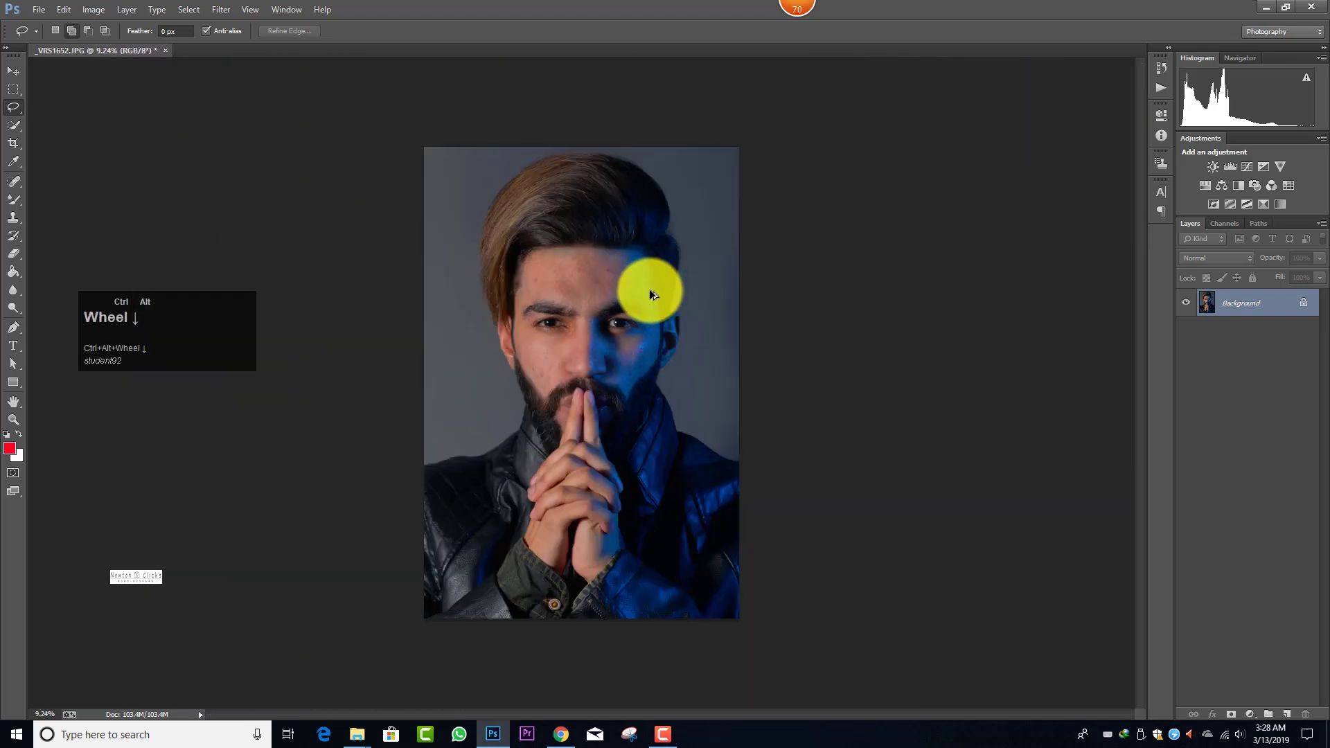
scroll(641, 281, "up", 1)
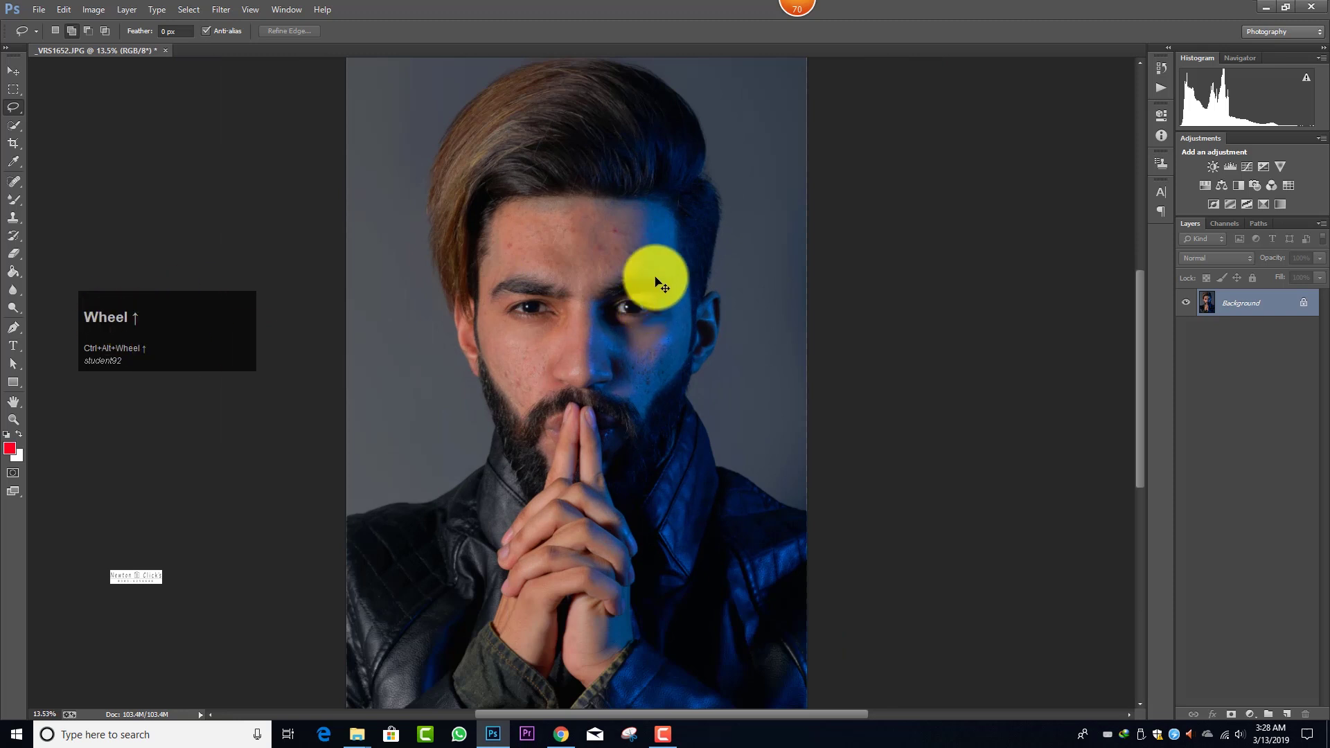
scroll(655, 279, "up", 2)
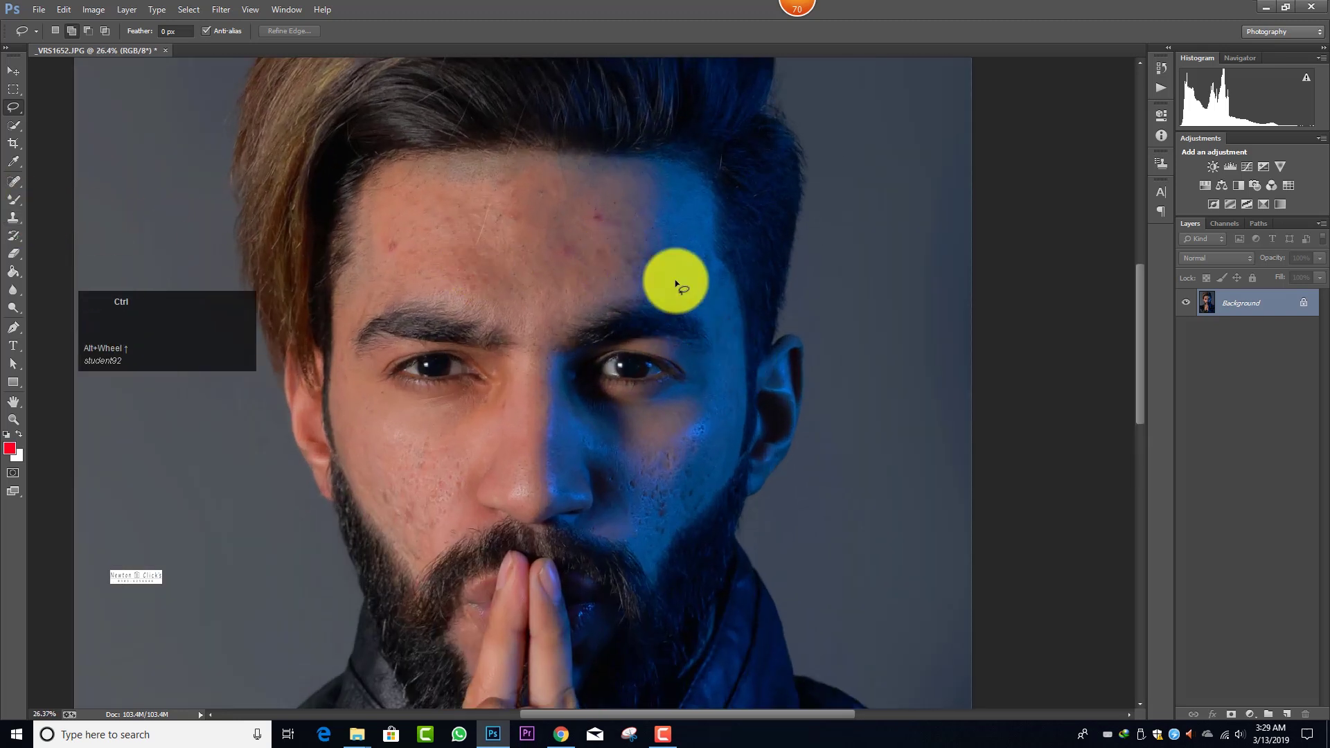
- Adjust the portrait's basic exposure and tones with the Camera Raw filter and apply the result
key("ctrl+shift+a")
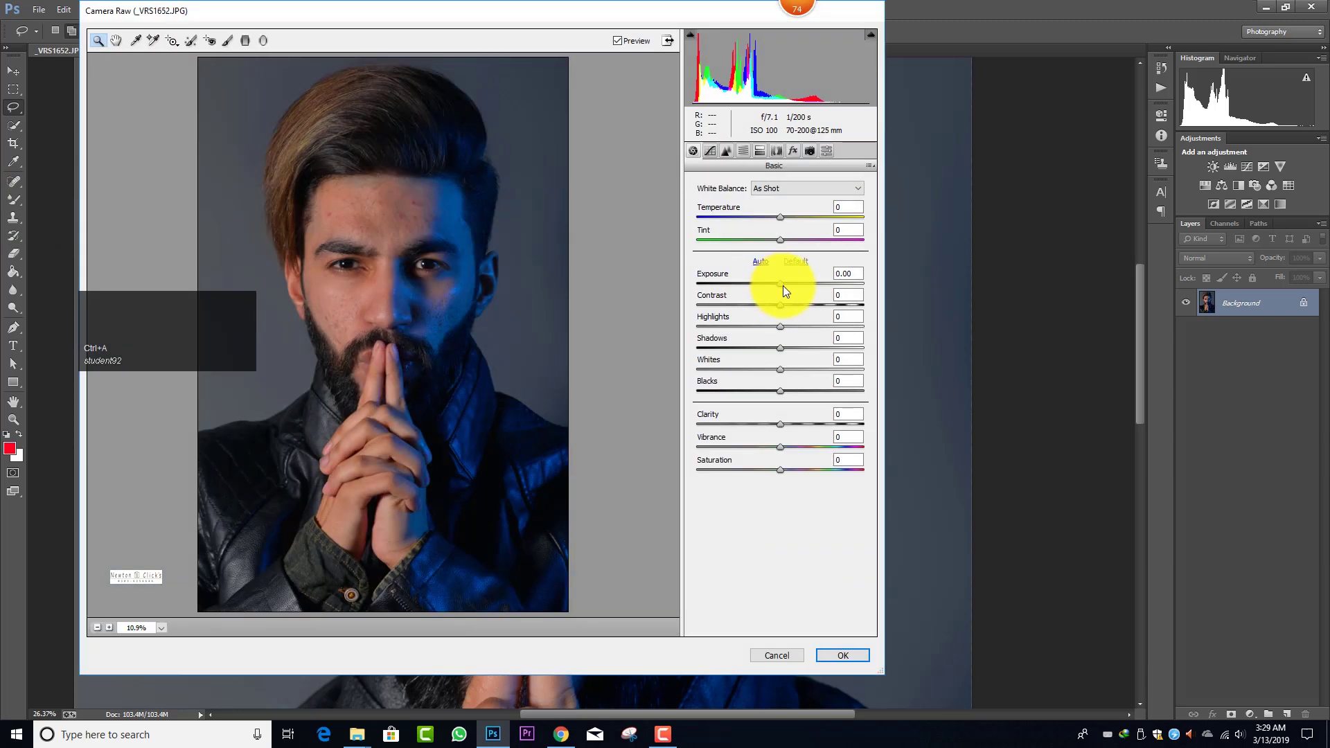
left_click_drag(783, 284, 802, 344)
left_click(845, 656)
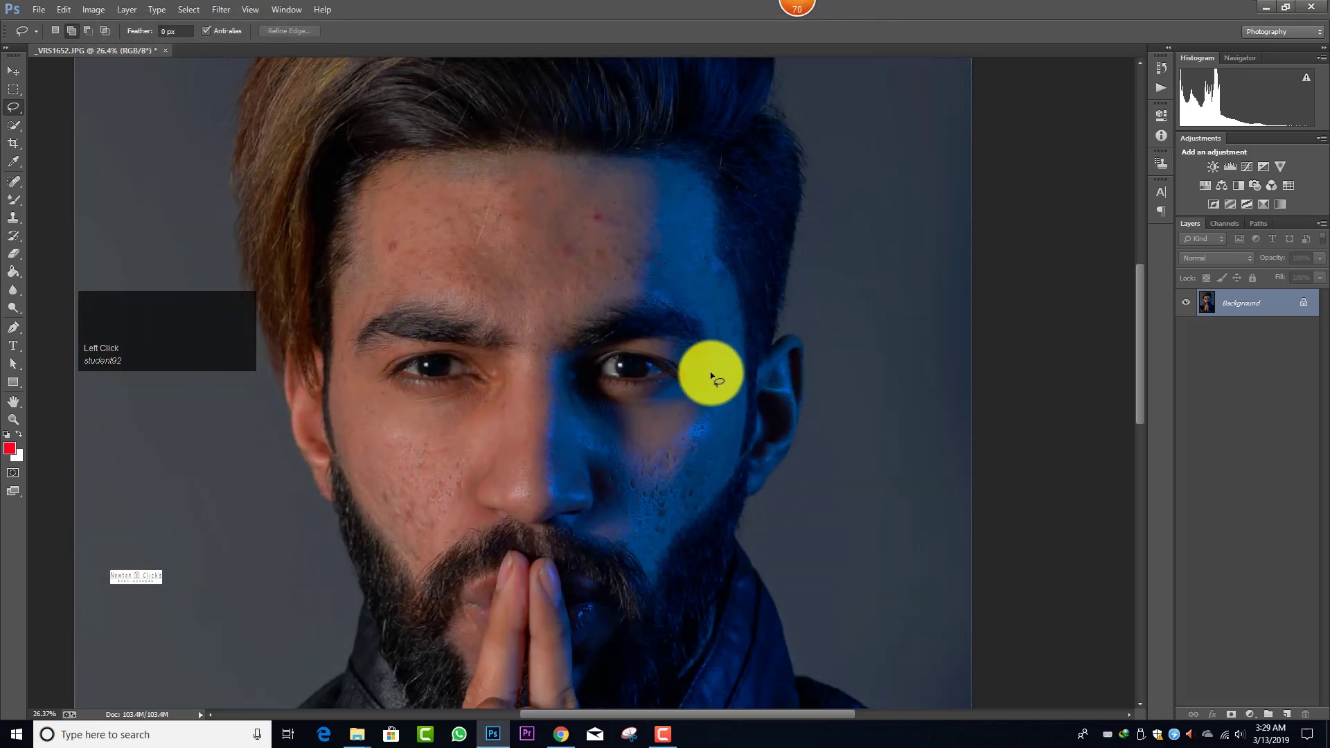
- Remove the red spots and blemishes across the forehead with the Content-Aware Spot Healing Brush
scroll(617, 342, "up", 1)
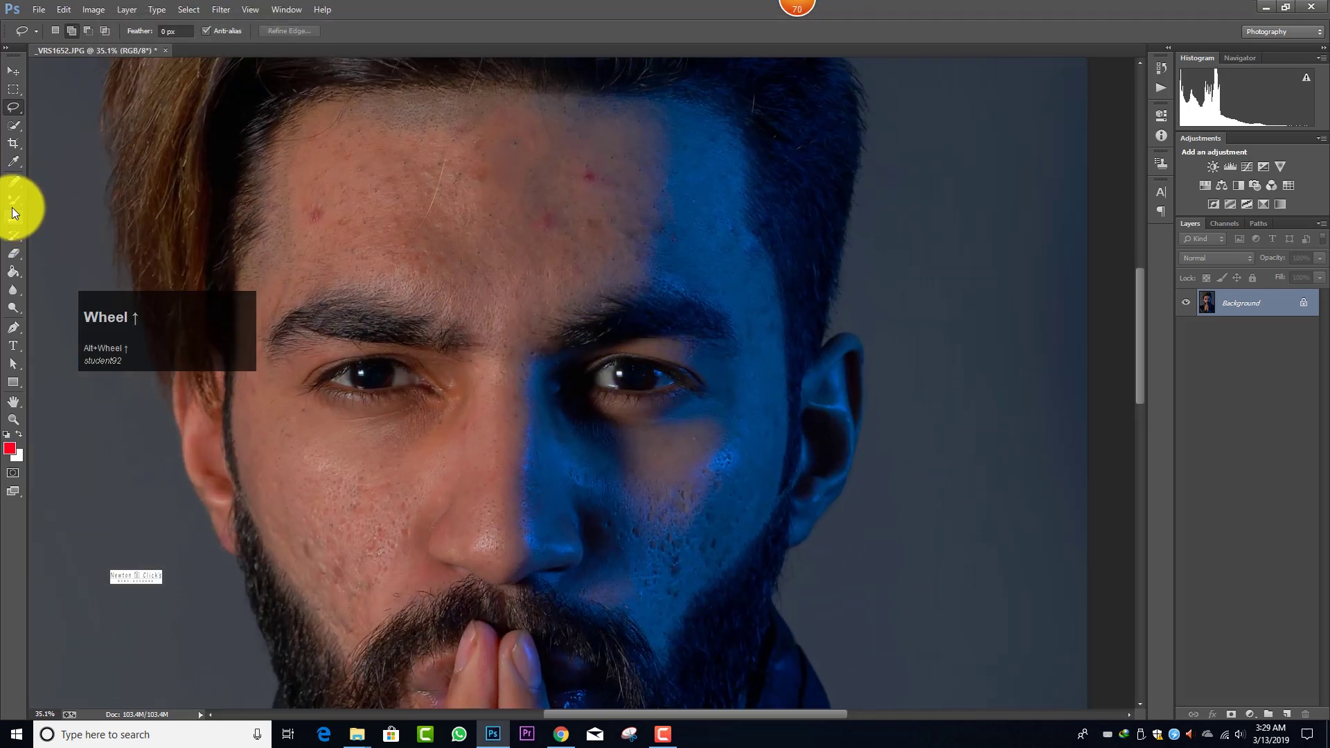
right_click(12, 181)
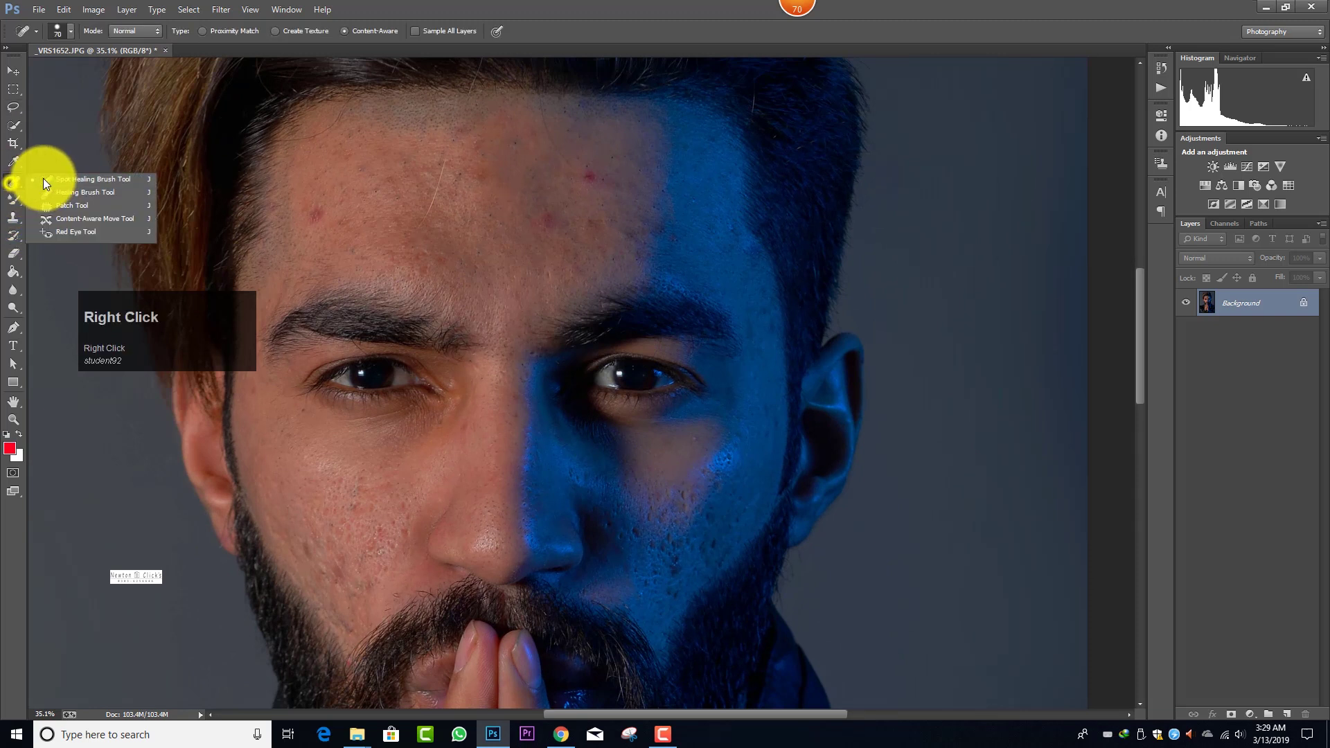
left_click(43, 177)
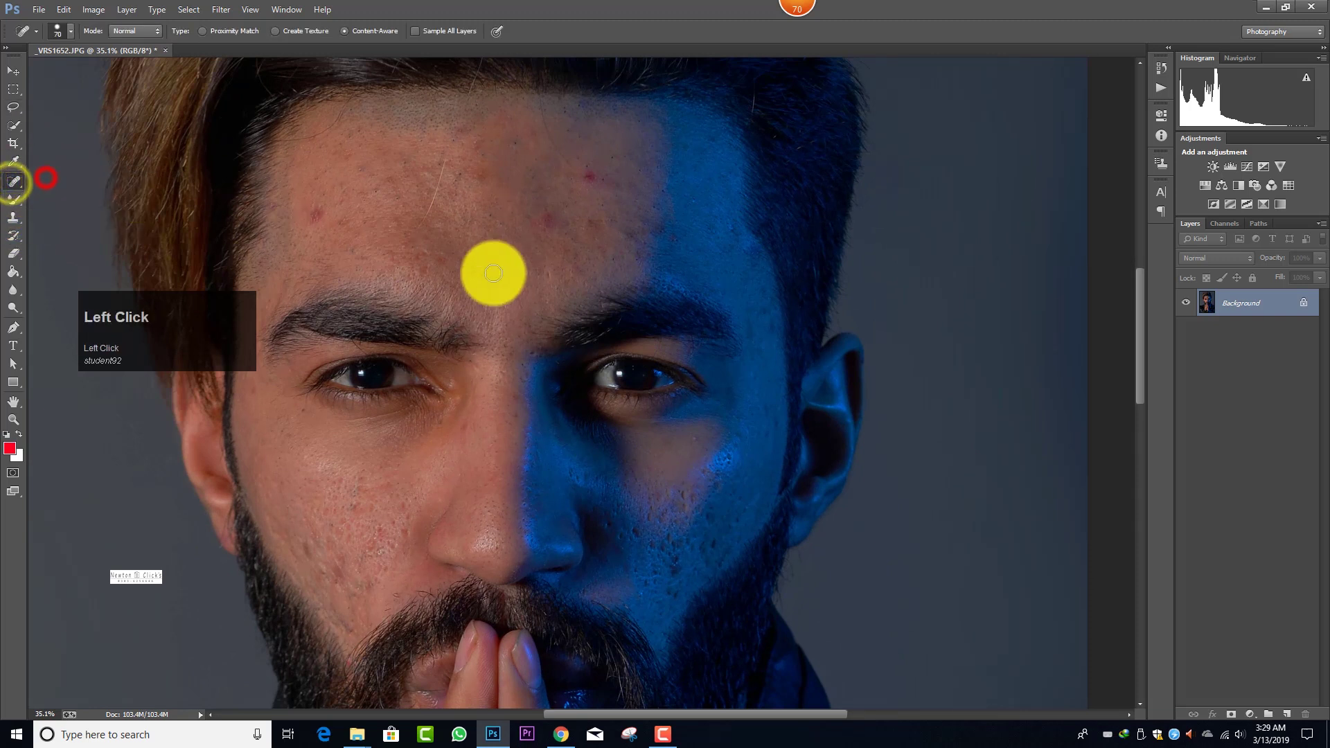
left_click(588, 176)
left_click(578, 266)
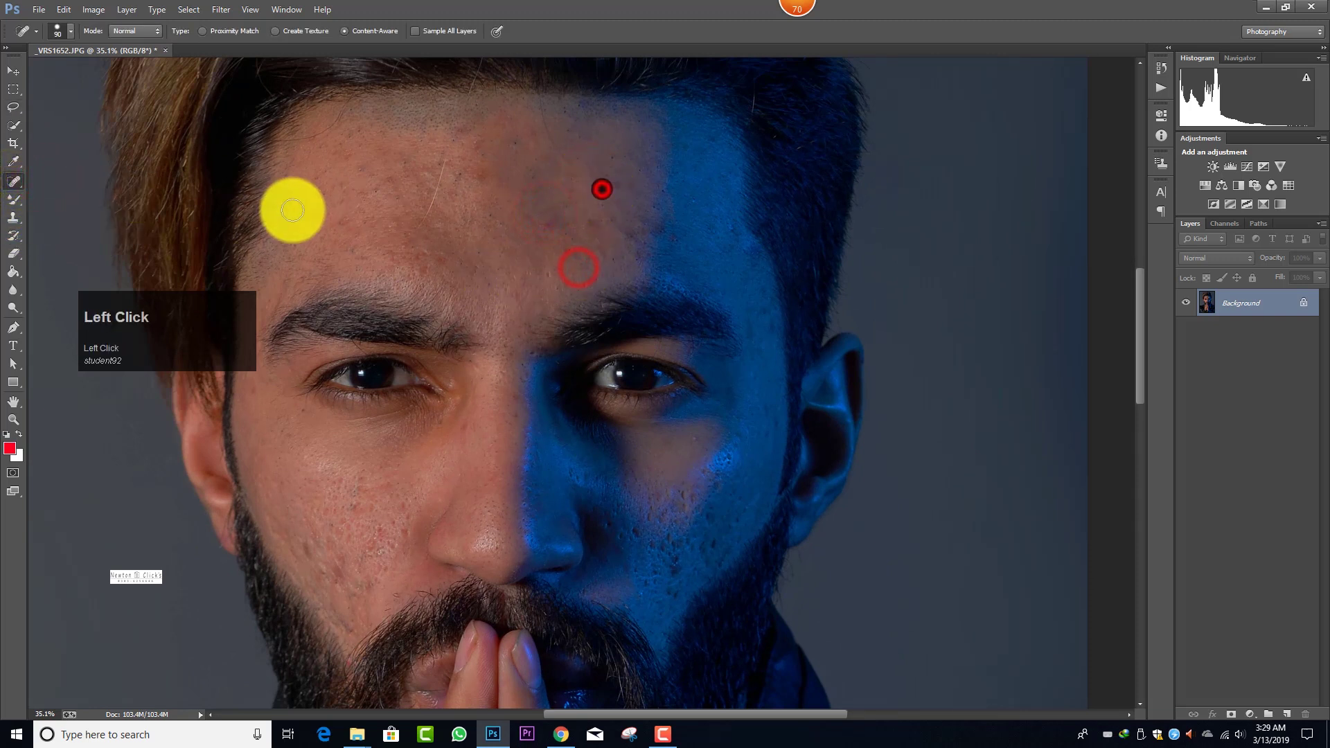
left_click(315, 215)
left_click(353, 247)
left_click(350, 170)
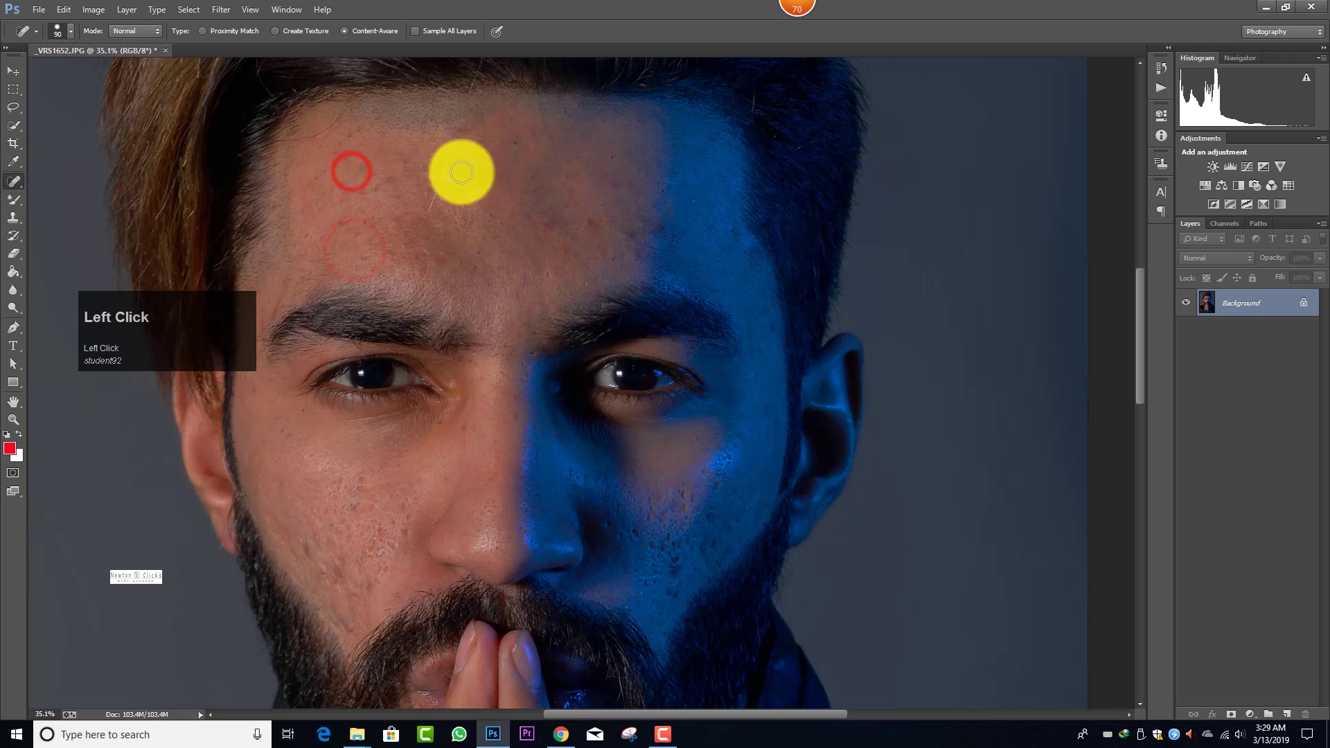
left_click(449, 143)
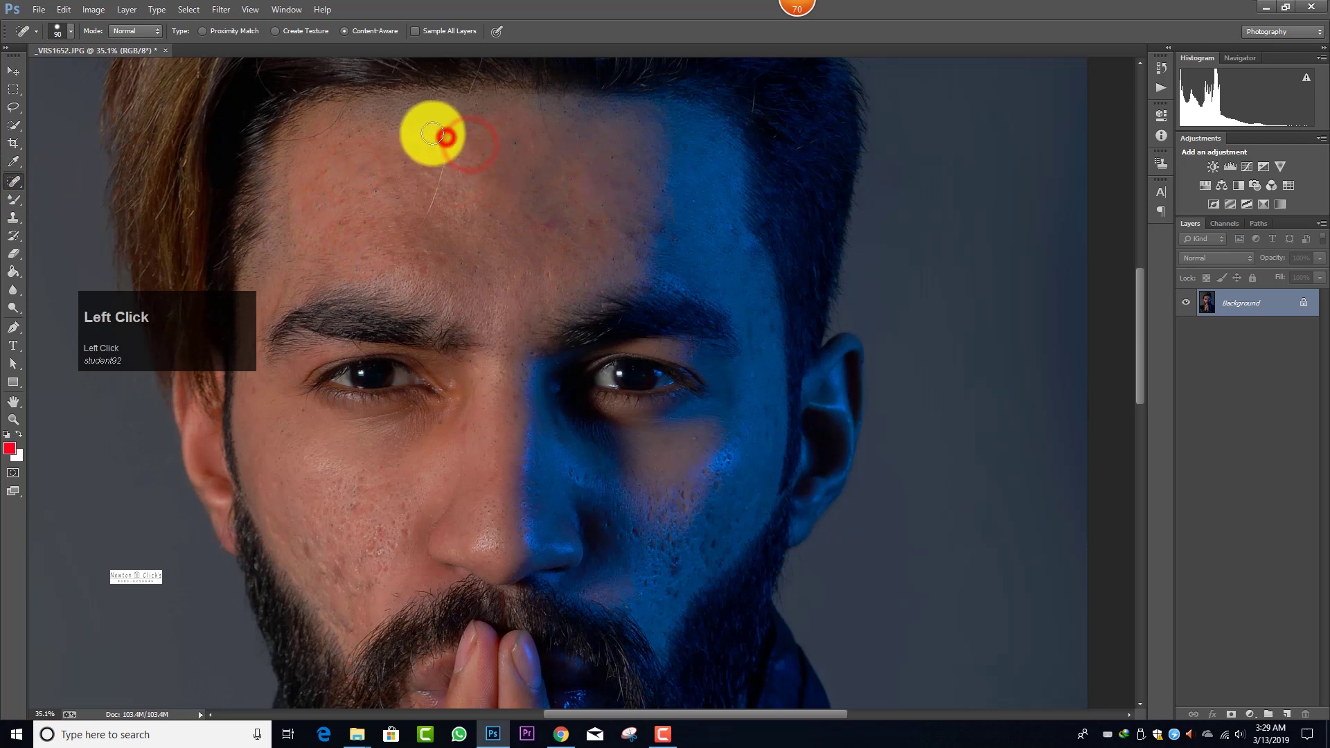
left_click(538, 222)
left_click(587, 221)
- Heal the blemishes on the blue-lit cheek with the Spot Healing Brush at size 80
scroll(577, 287, "down", 2)
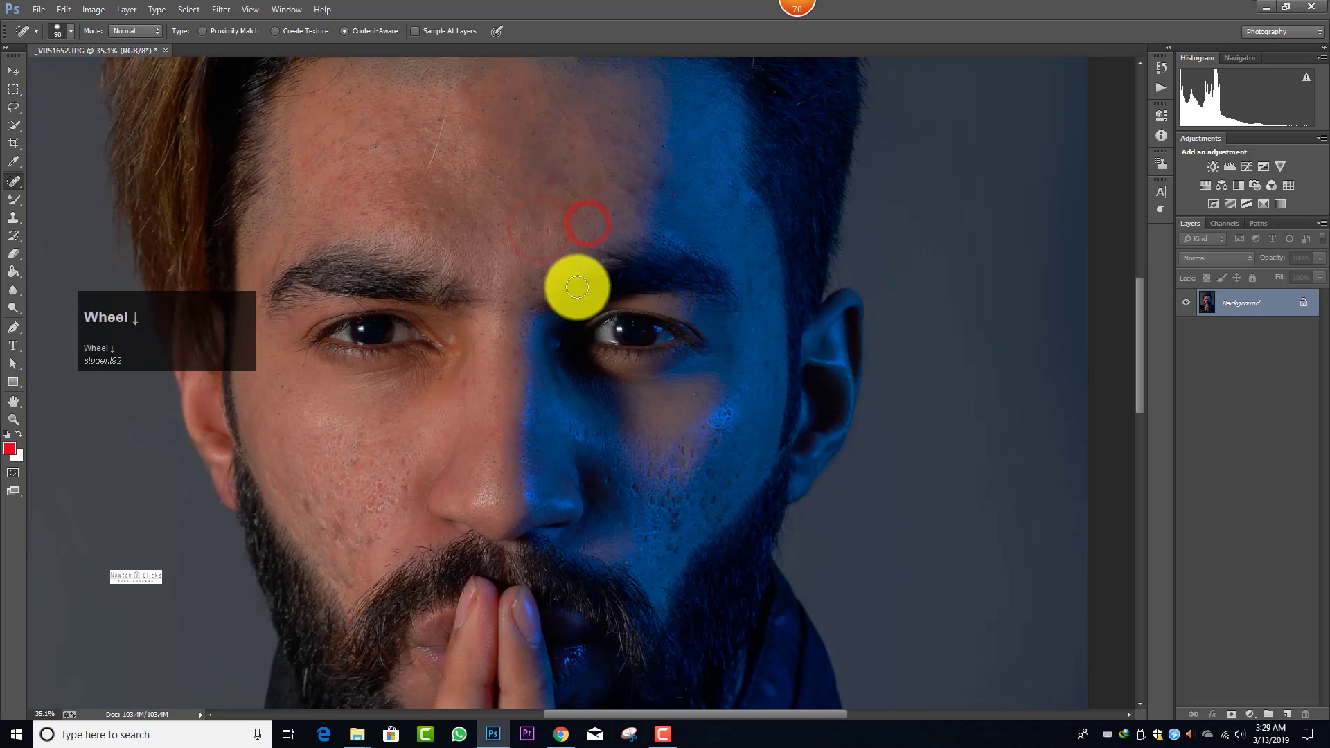
scroll(576, 287, "down", 1)
left_click(677, 470)
left_click(715, 445)
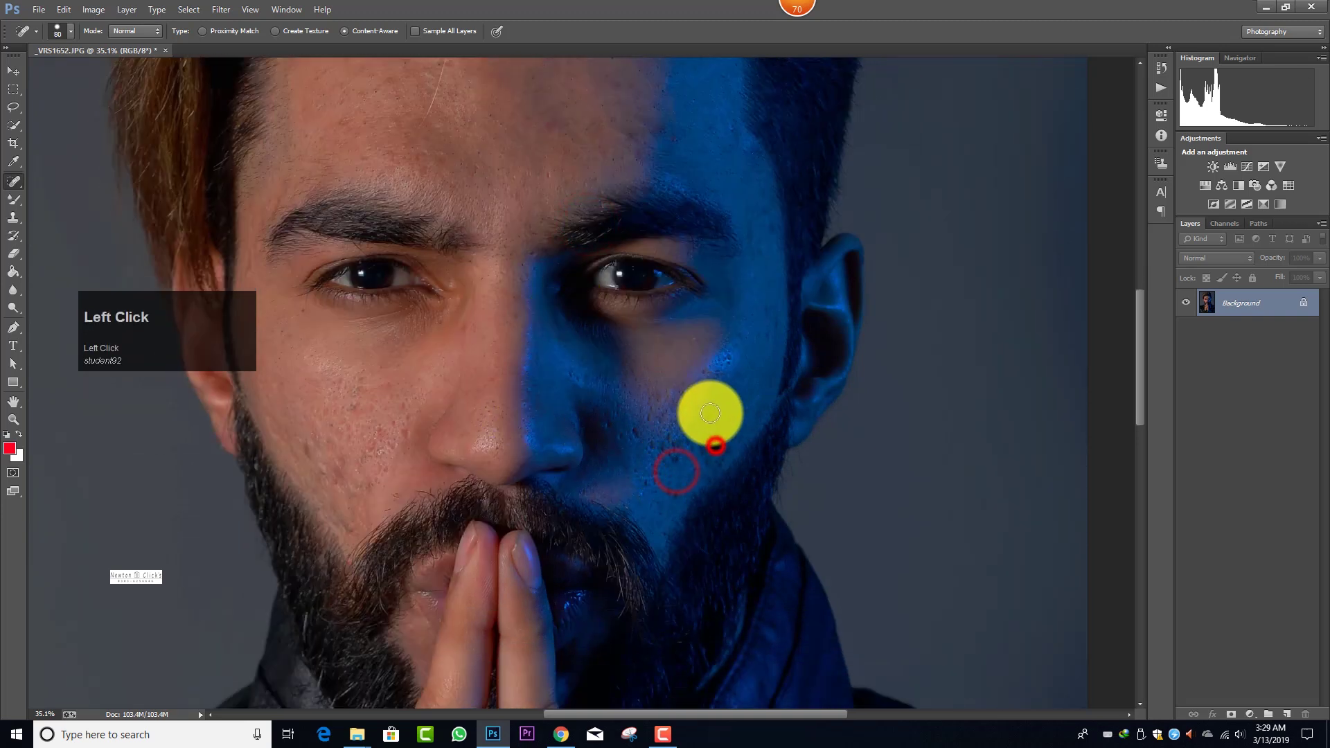
left_click(675, 454)
left_click(673, 494)
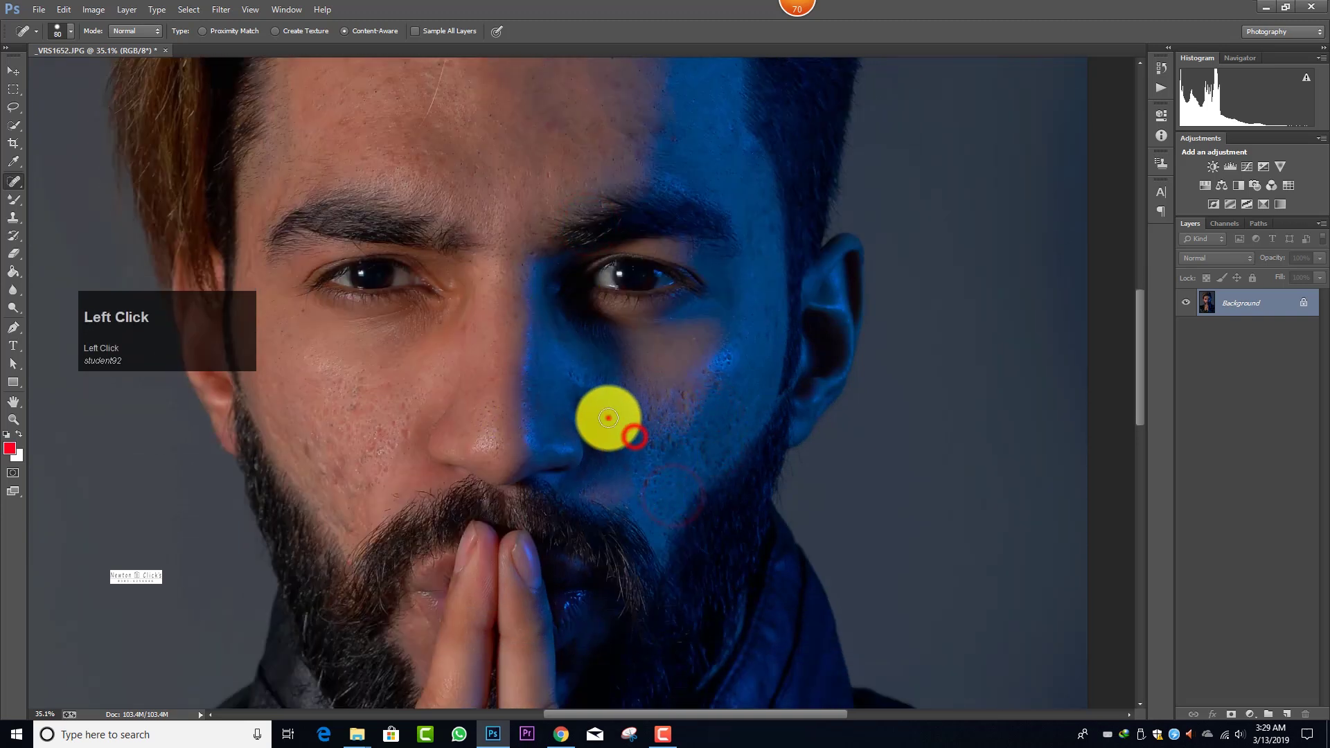
- Enlarge the Spot Healing Brush to 90 and heal the blemishes on the warm-lit cheek
key("bracketright")
left_click(309, 441)
left_click(329, 478)
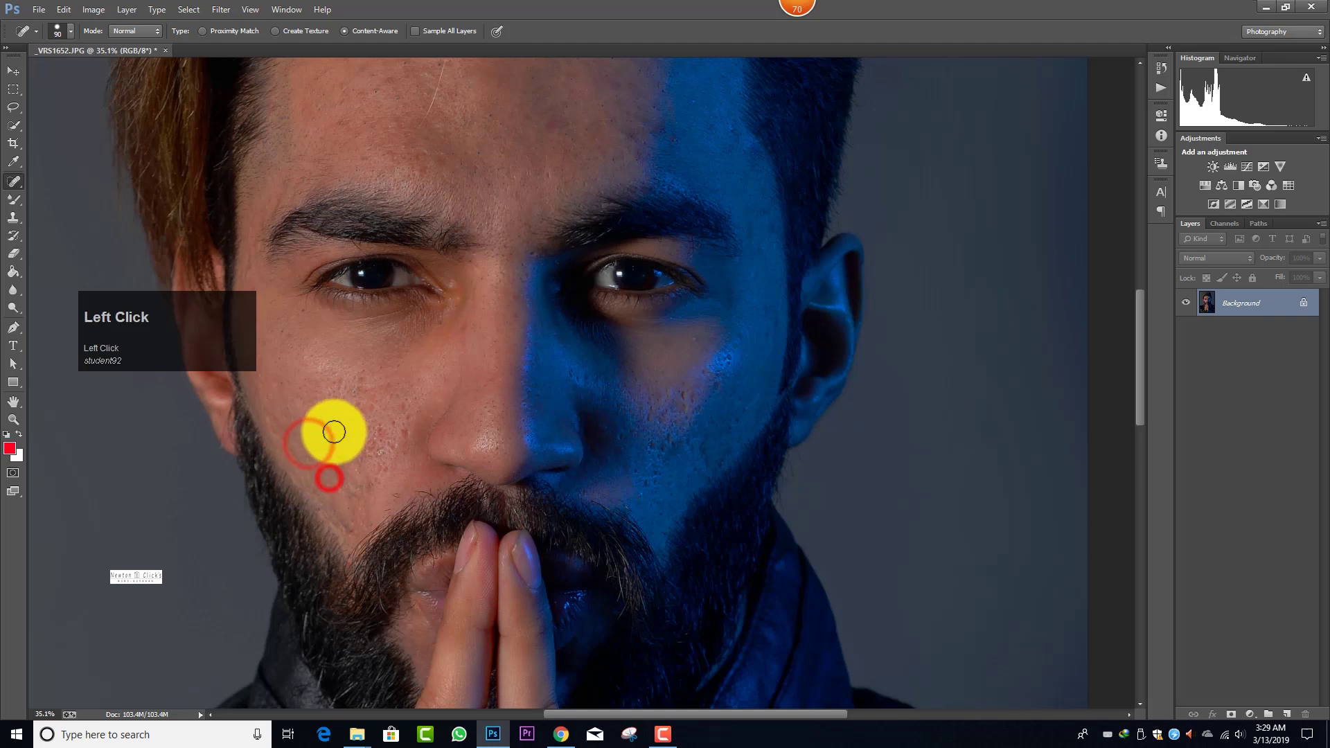
left_click(331, 426)
left_click(356, 394)
left_click(337, 469)
left_click(366, 487)
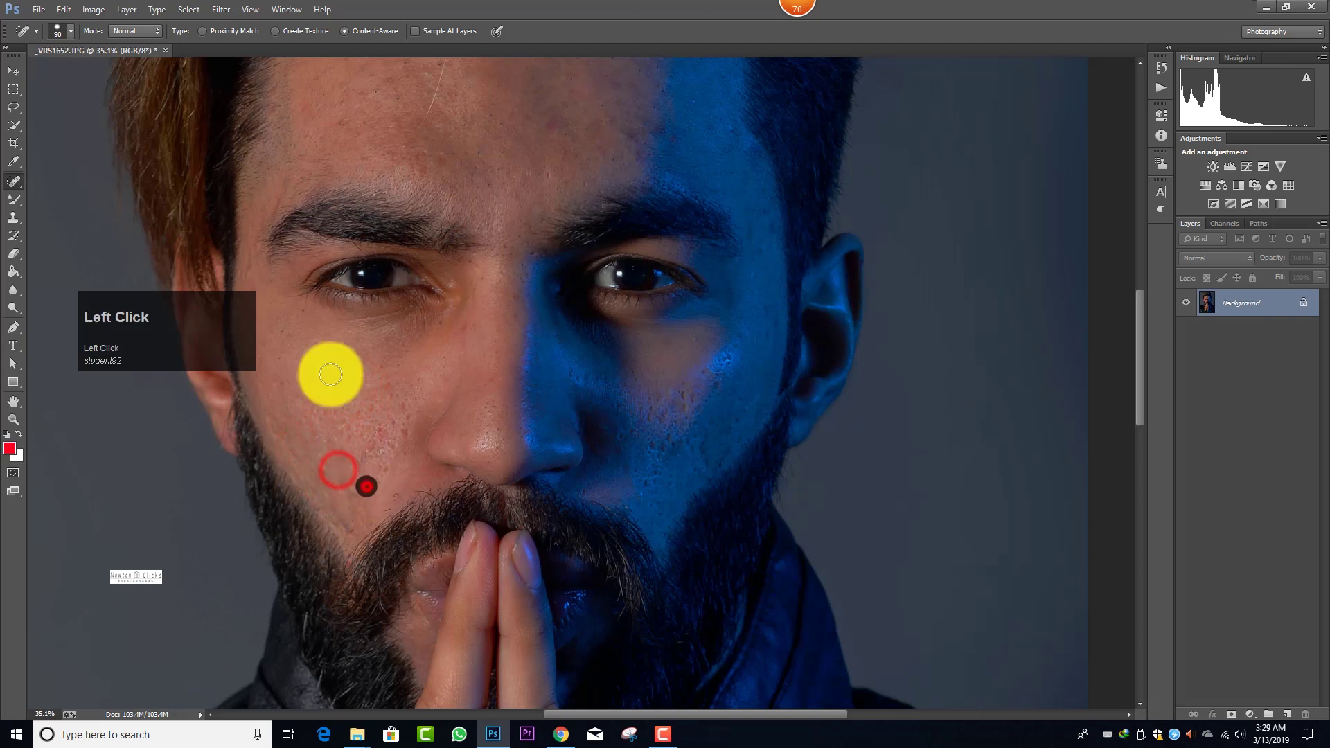
- Heal a remaining spot on the lower forehead above the nose with the Spot Healing Brush
scroll(381, 340, "up", 2)
scroll(560, 384, "down", 2, "ctrl+alt")
scroll(563, 270, "up", 1, "ctrl+alt")
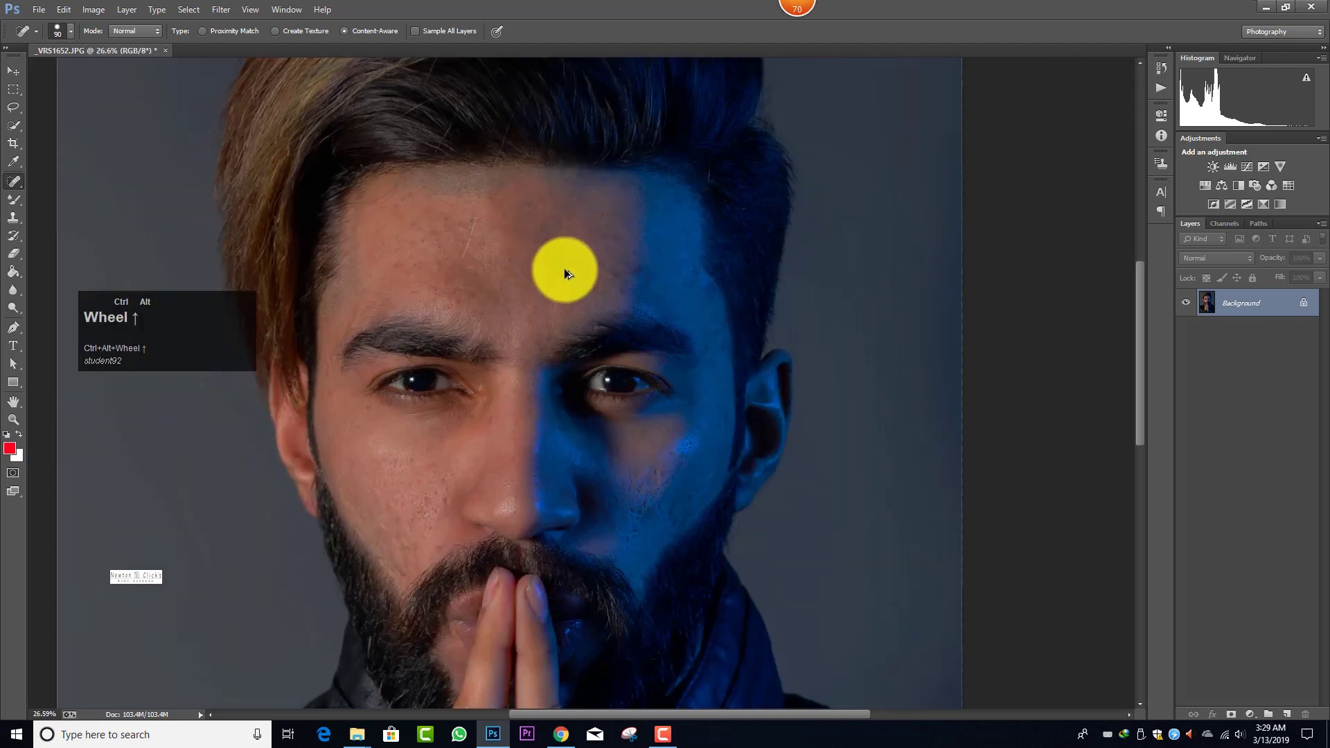
scroll(564, 271, "up", 1, "ctrl+alt")
left_click(553, 270)
scroll(201, 258, "up", 1, "ctrl+alt")
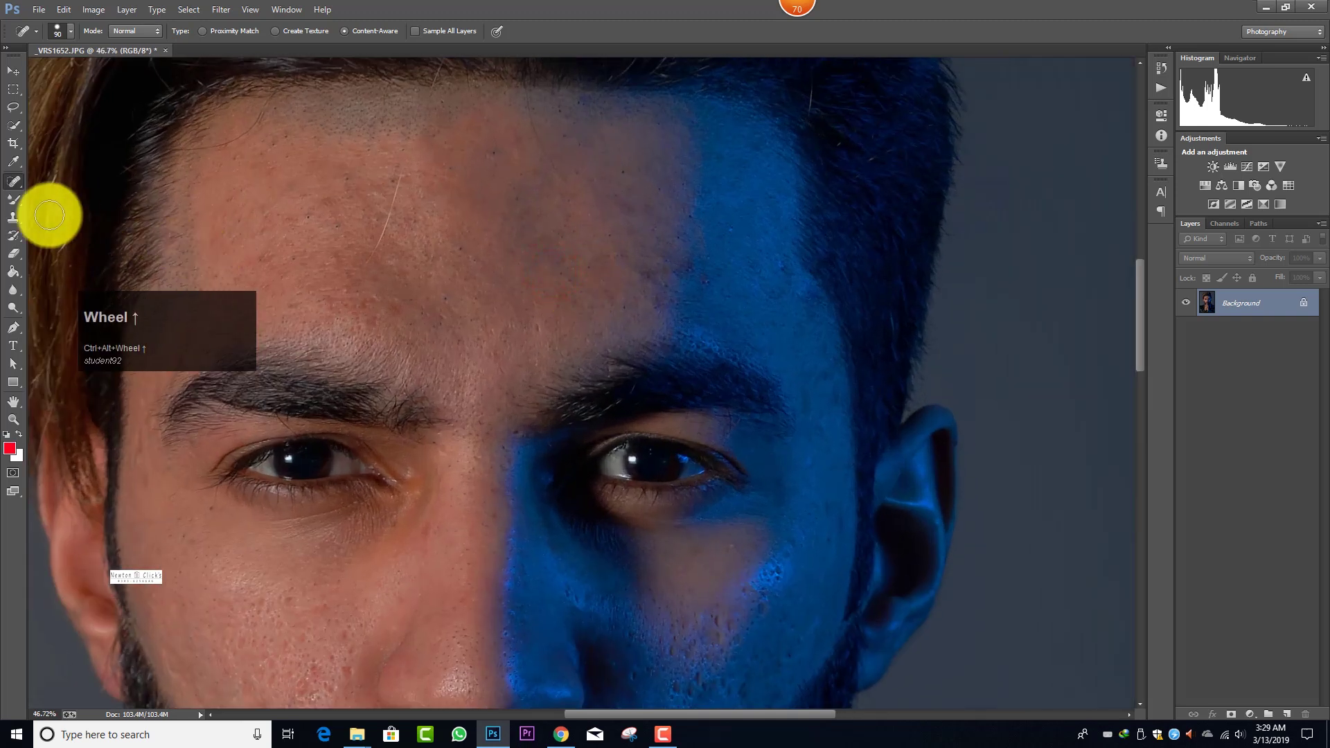
- Blend the warm-lit forehead skin smooth with the Mixer Brush at size 400
right_click(15, 200)
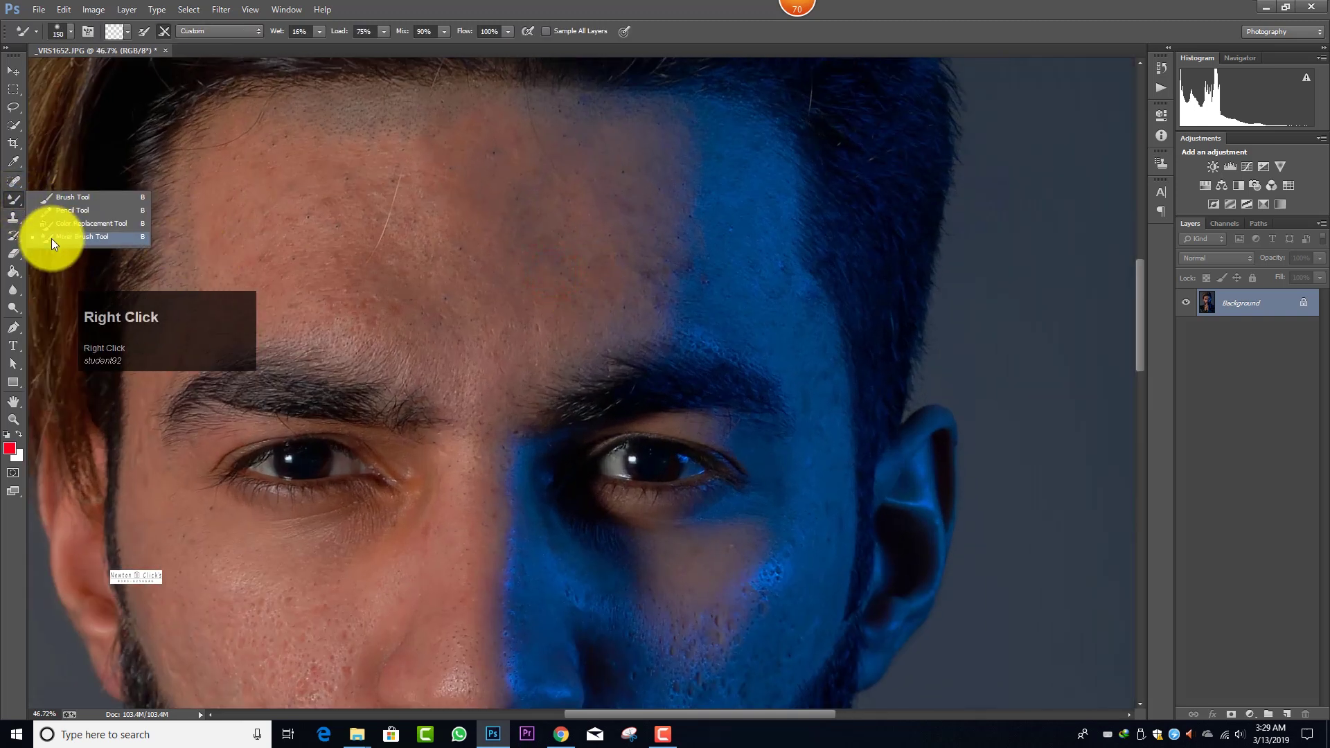
left_click(51, 239)
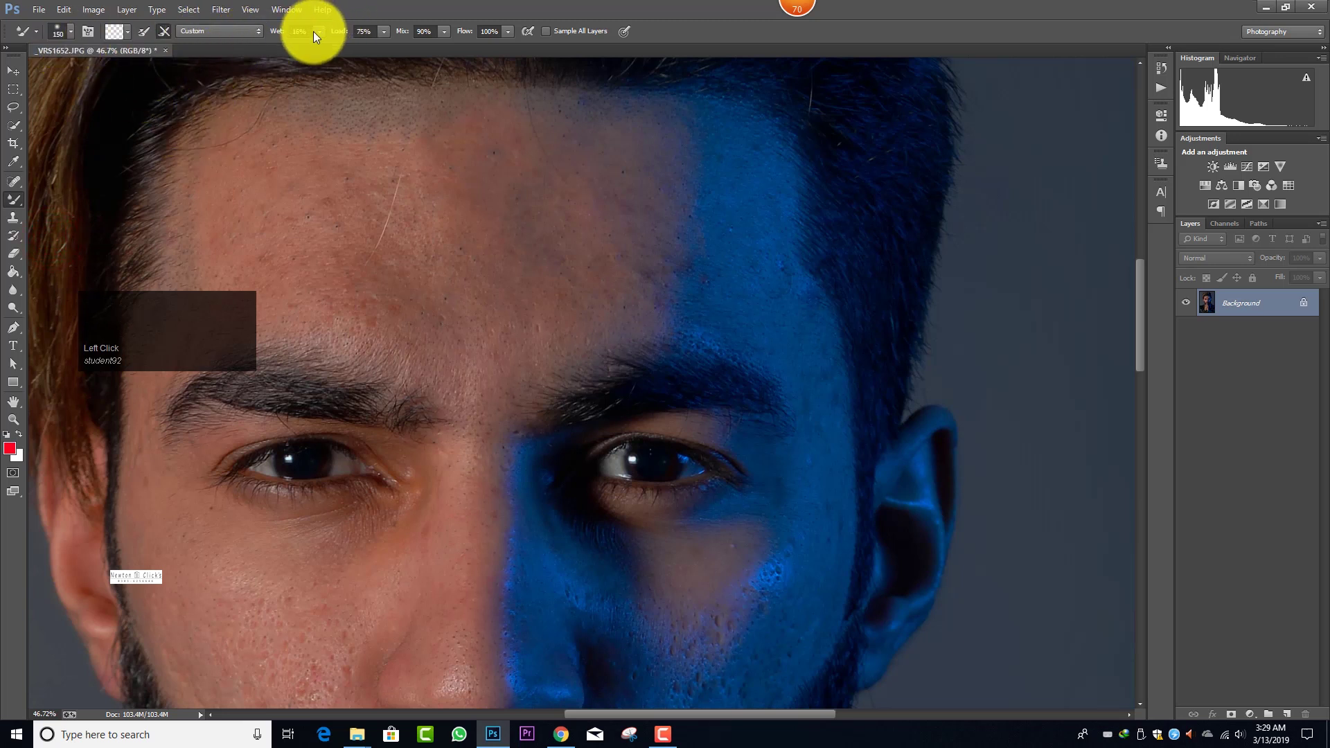
mouse_move(199, 323)
left_mouse_down()
mouse_move(167, 347)
mouse_move(134, 456)
left_mouse_up()
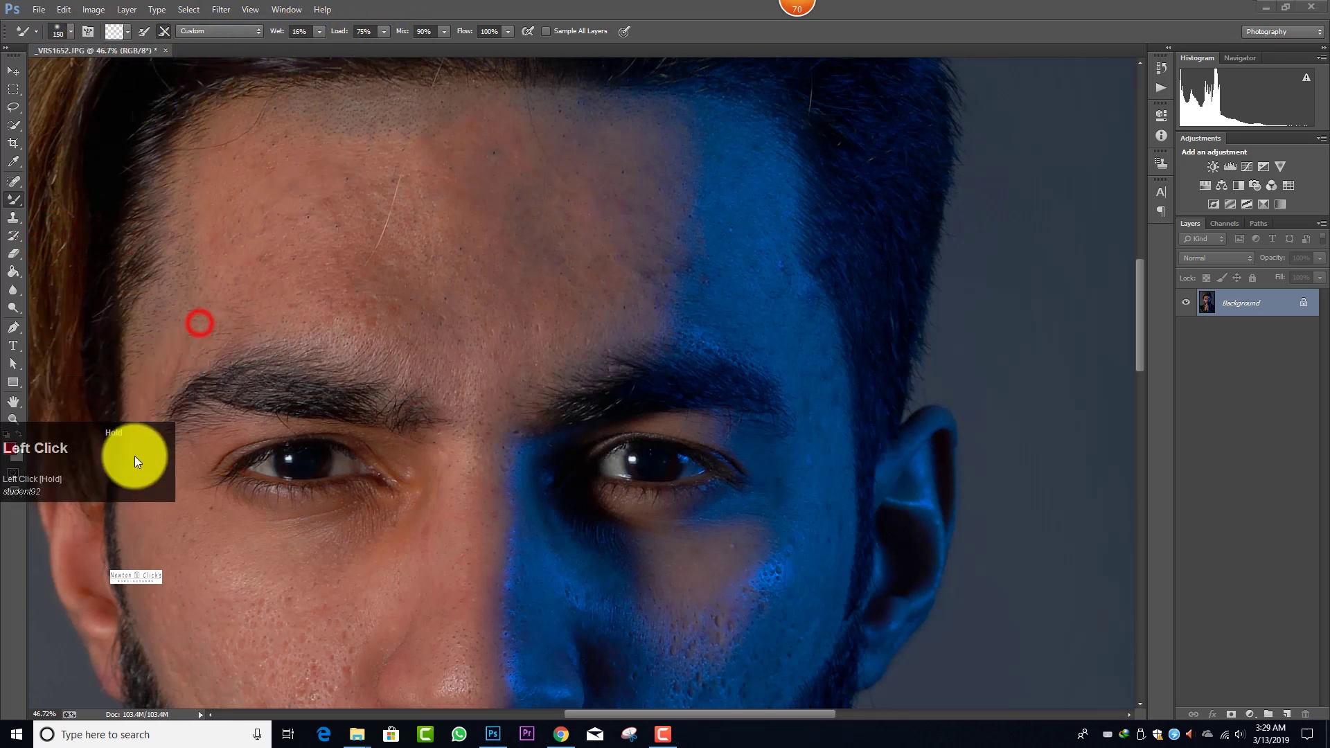
scroll(285, 395, "up", 3)
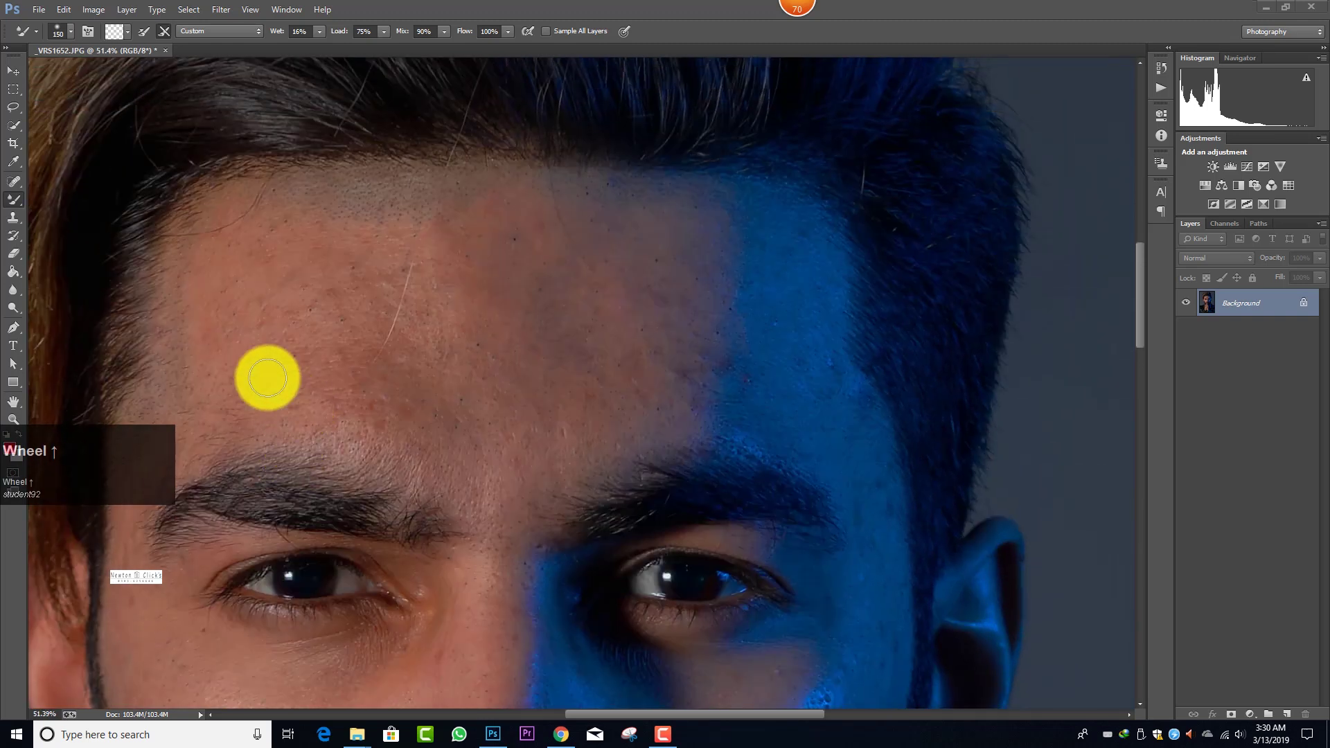
left_click(250, 291)
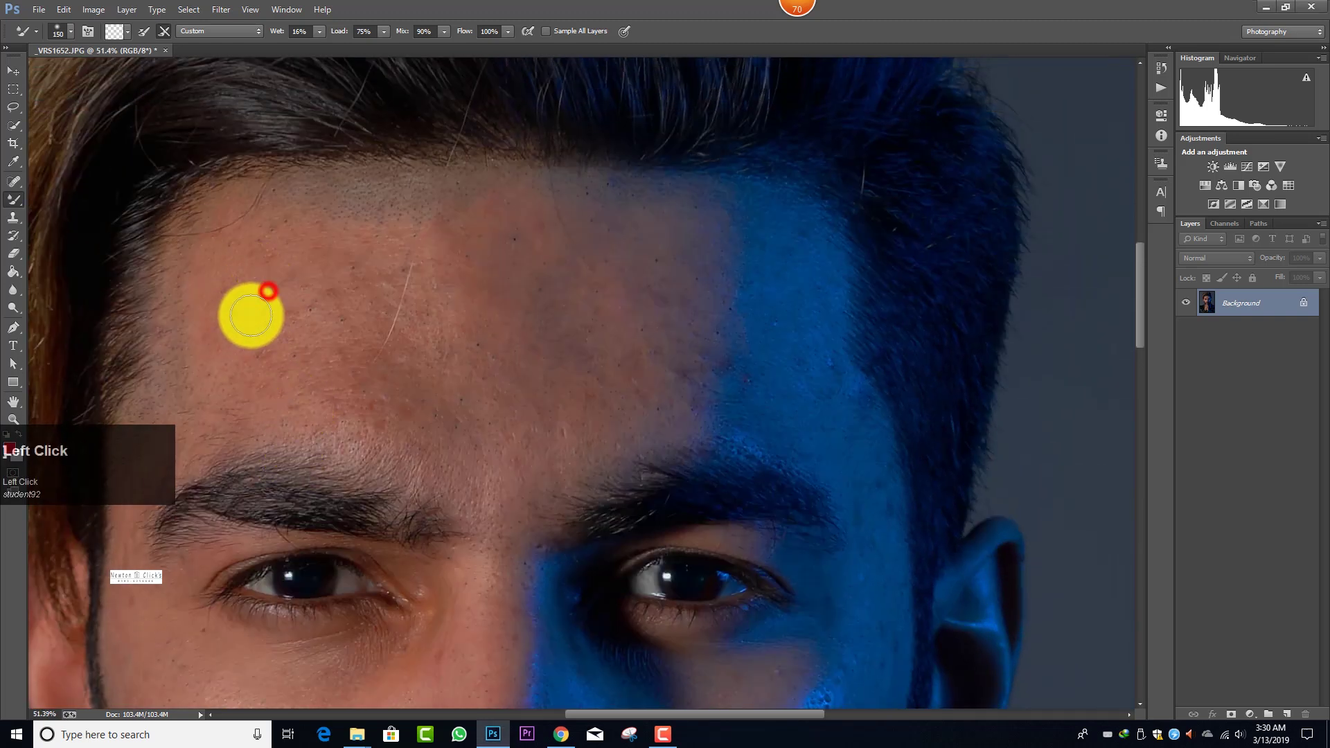
key("bracketright")
key("bracketright")
key("bracketright")
key("bracketright")
key("bracketright")
key("bracketright")
key("bracketright")
left_click(238, 317)
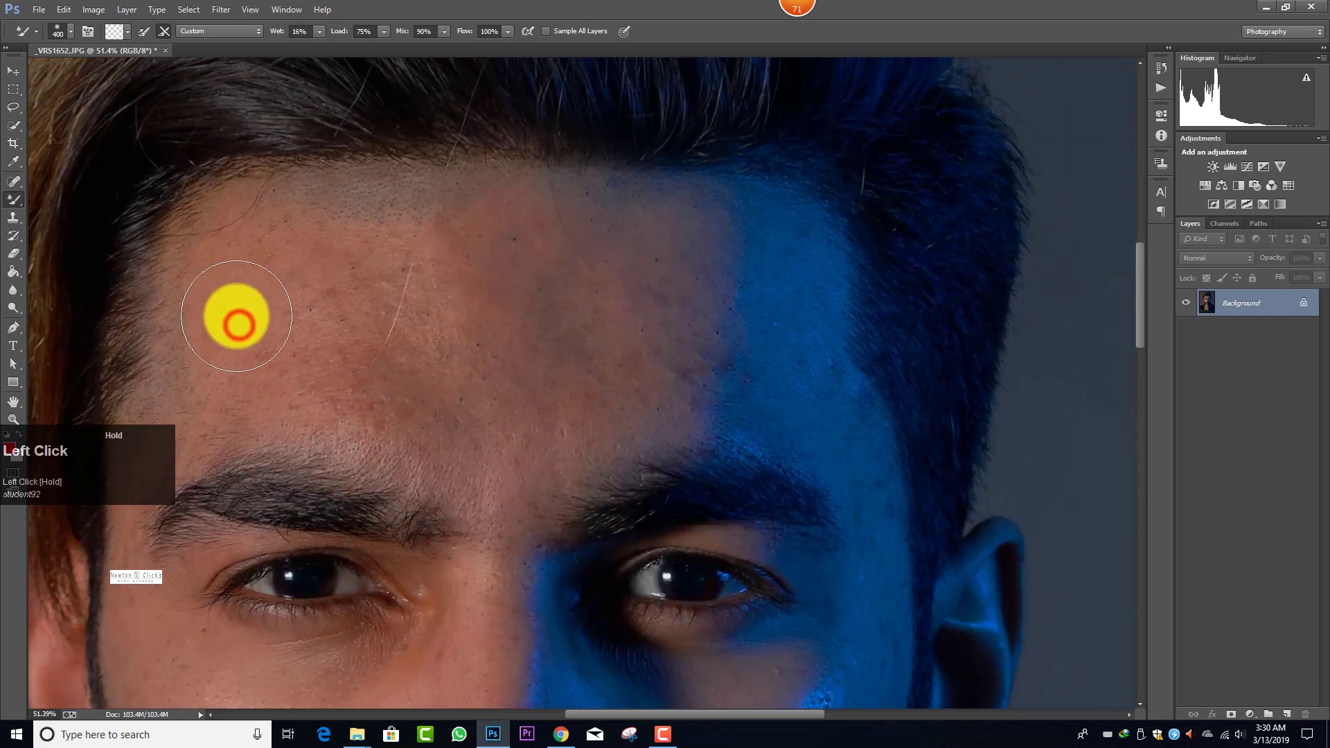
mouse_move(237, 289)
left_mouse_down()
mouse_move(261, 288)
mouse_move(285, 258)
mouse_move(272, 237)
mouse_move(251, 241)
mouse_move(353, 261)
mouse_move(360, 240)
mouse_move(404, 256)
mouse_move(433, 234)
mouse_move(335, 220)
mouse_move(249, 388)
mouse_move(347, 342)
mouse_move(344, 395)
mouse_move(434, 392)
mouse_move(388, 318)
mouse_move(413, 356)
mouse_move(481, 282)
mouse_move(585, 245)
mouse_move(647, 282)
mouse_move(638, 374)
mouse_move(522, 434)
mouse_move(397, 415)
mouse_move(481, 451)
left_mouse_up()
- Reduce the Mixer Brush to size 300 and smooth the forehead skin along the edge of the blue light
key("bracketleft")
key("bracketright")
key("bracketleft")
key("bracketleft")
key("bracketleft")
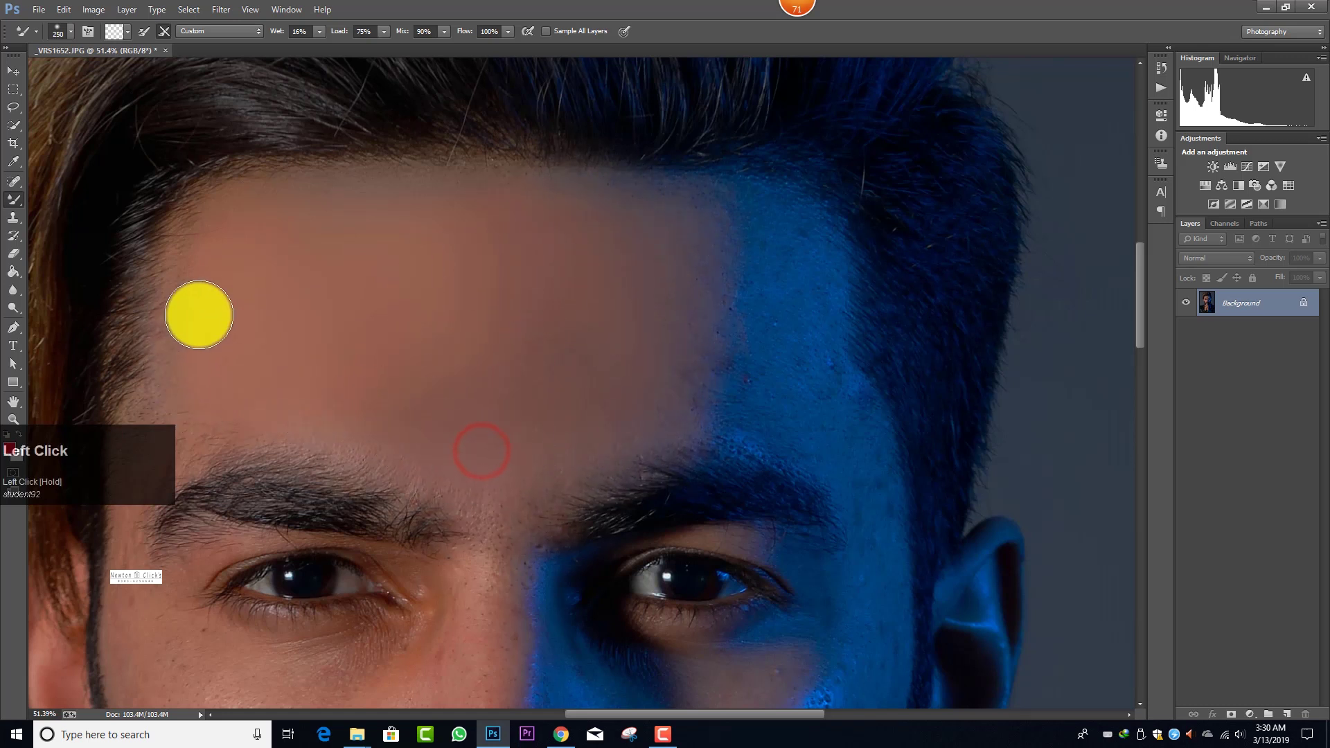
key("bracketright")
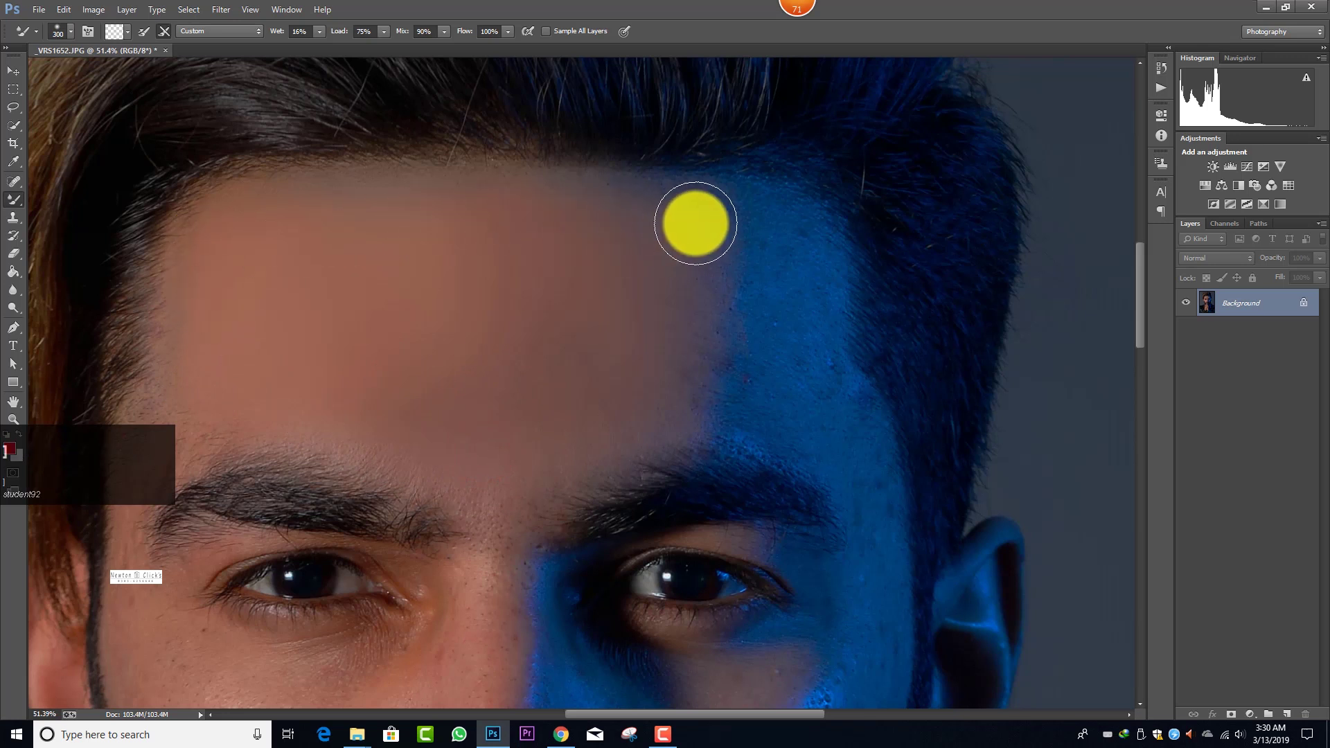
mouse_move(695, 223)
left_mouse_down()
mouse_move(733, 222)
mouse_move(700, 395)
mouse_move(764, 249)
mouse_move(780, 294)
mouse_move(780, 409)
mouse_move(739, 394)
mouse_move(674, 406)
left_mouse_up()
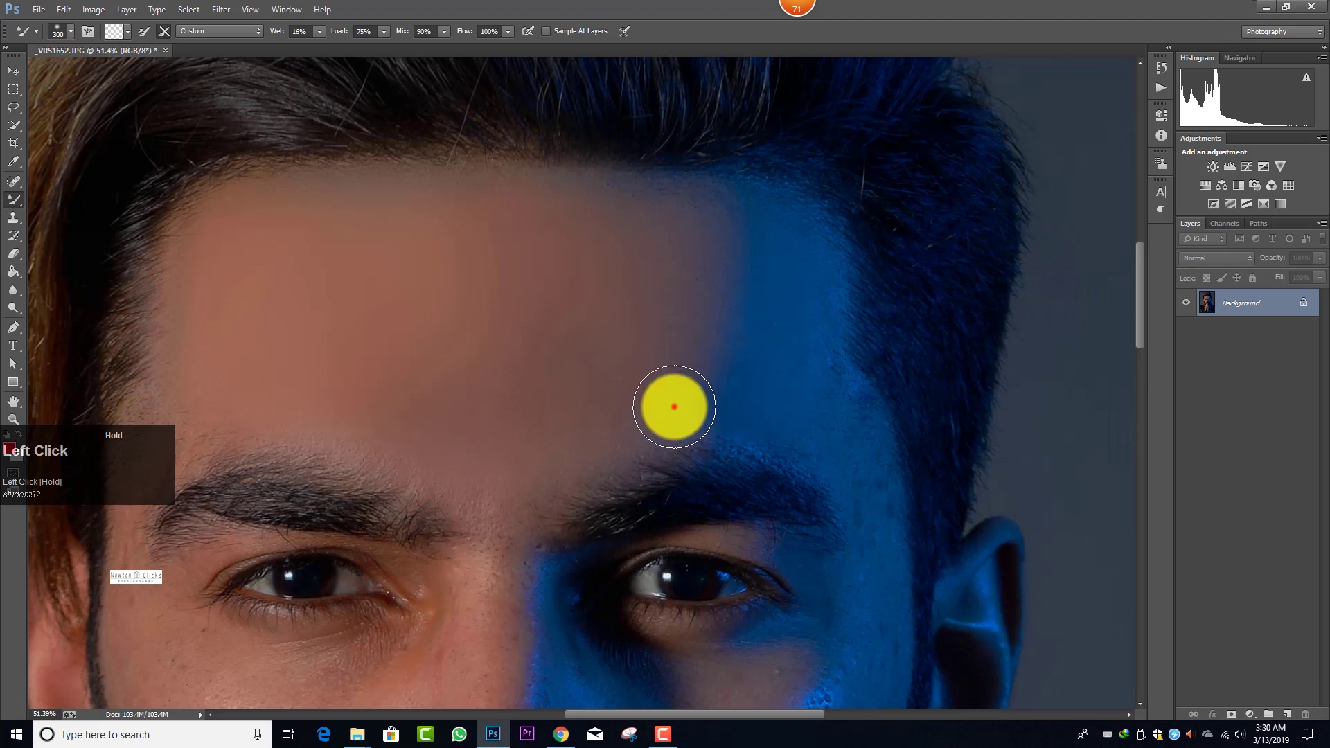
- Blend the central forehead further with the Mixer Brush, resizing it to 200 and then to 500
left_click(574, 218)
key("bracketleft")
key("bracketleft")
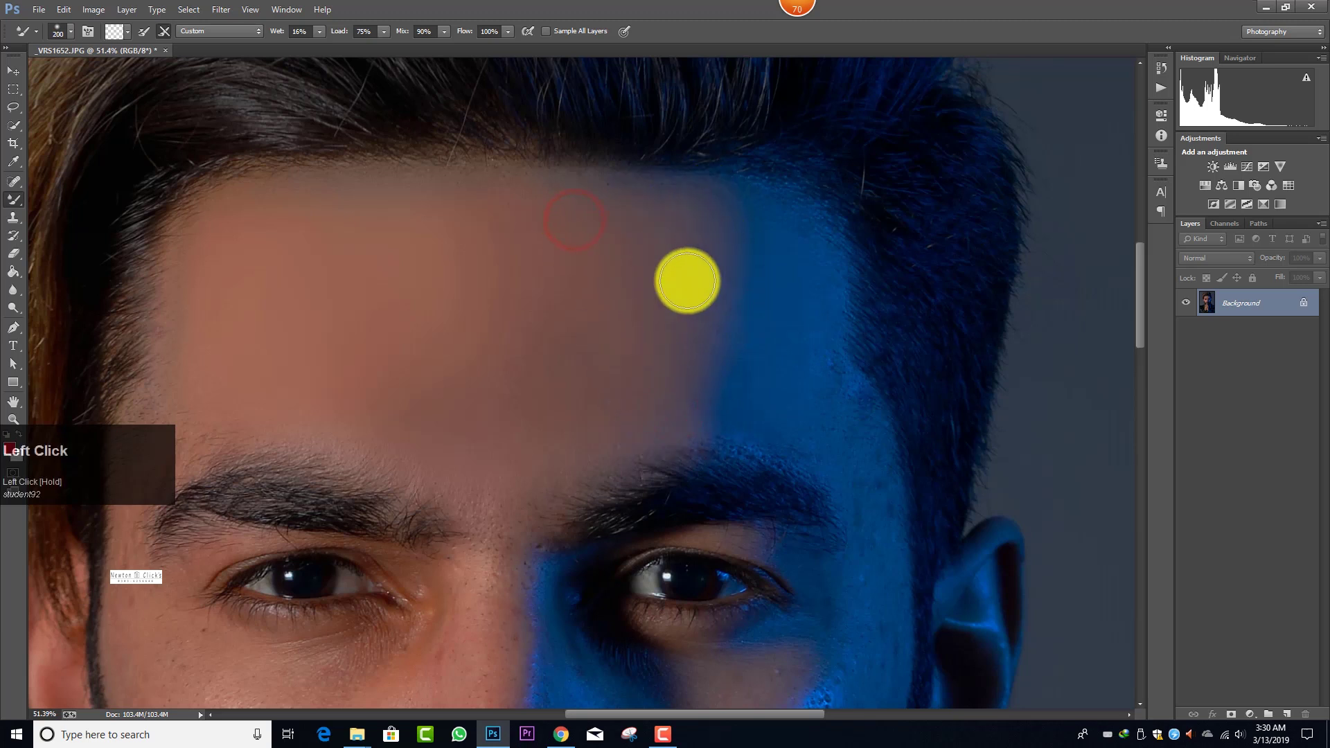
scroll(592, 265, "down", 2)
left_click(524, 150)
key("bracketright")
key("bracketright")
key("bracketright")
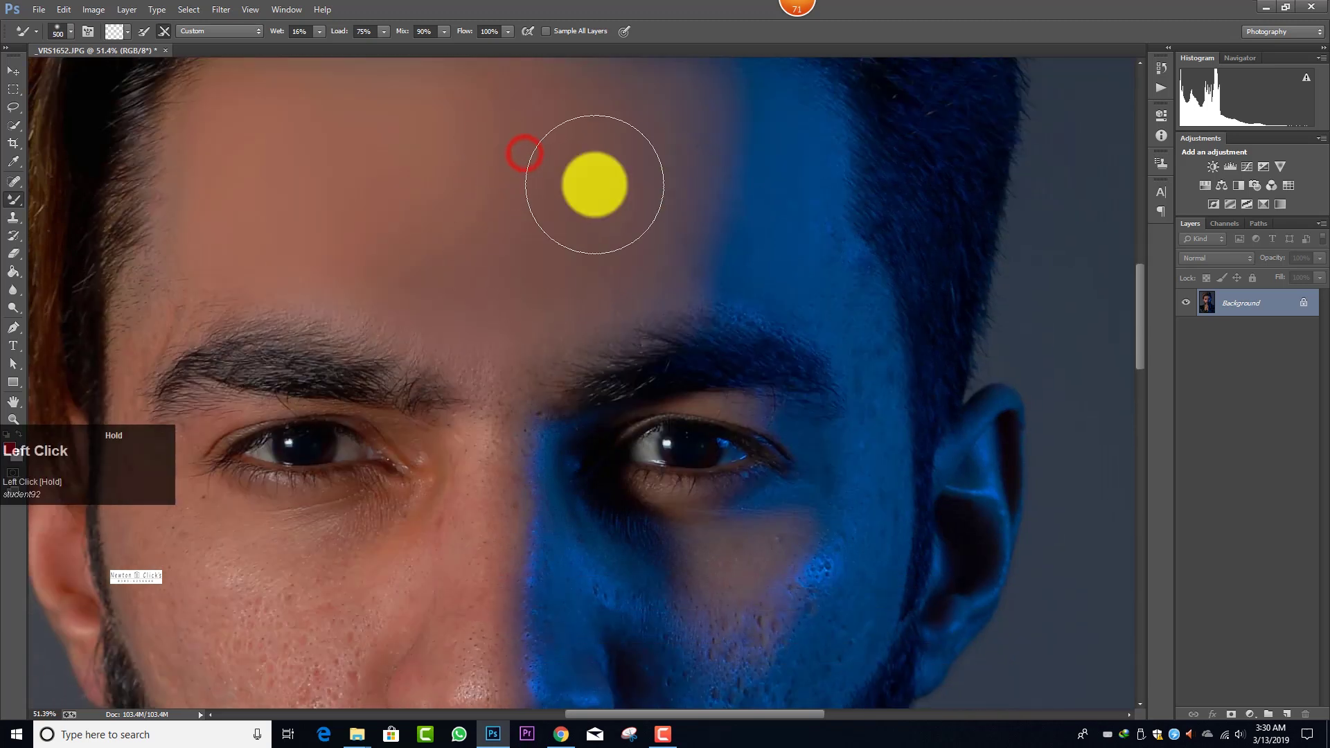
- Reduce the Mixer Brush to size 250 and smooth the skin above the warm-lit eyebrow
scroll(265, 243, "down", 1)
key("bracketleft")
key("bracketleft")
key("bracketleft")
key("bracketleft")
key("bracketleft")
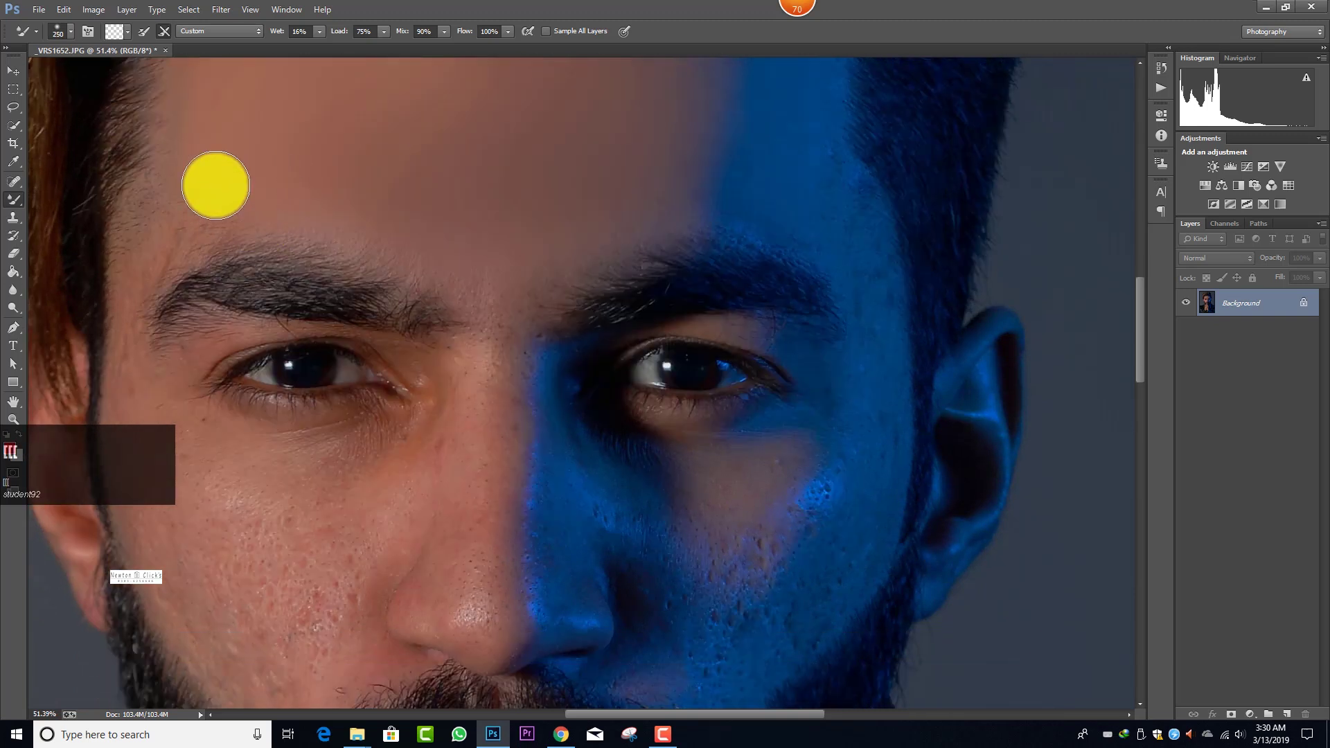
left_click(195, 170)
mouse_move(157, 209)
left_mouse_down()
mouse_move(119, 252)
mouse_move(205, 214)
mouse_move(270, 211)
mouse_move(352, 237)
mouse_move(169, 238)
mouse_move(131, 279)
mouse_move(210, 200)
mouse_move(312, 222)
mouse_move(282, 205)
left_mouse_up()
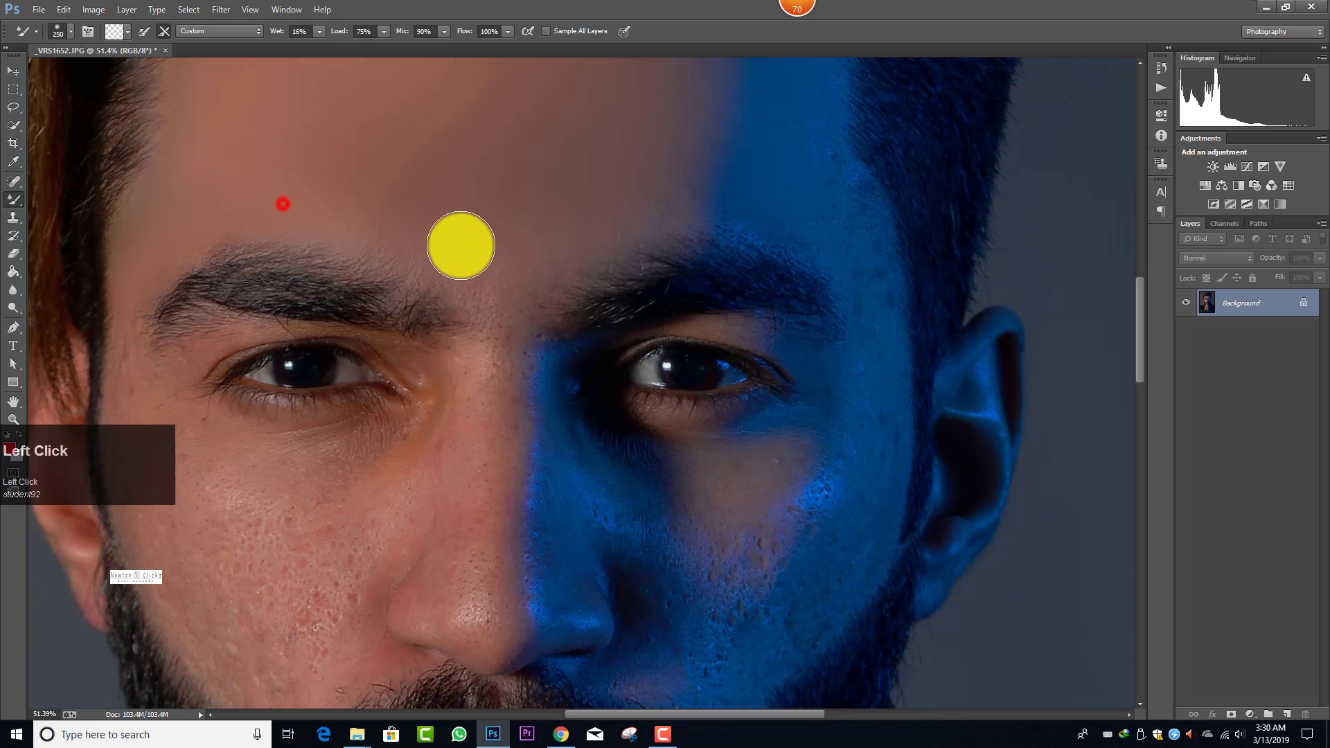
- Smooth the skin between the eyebrows and down the warm-lit nose bridge with the Mixer Brush at sizes 200 and 250
key("bracketright")
key("bracketright")
scroll(493, 316, "down", 2)
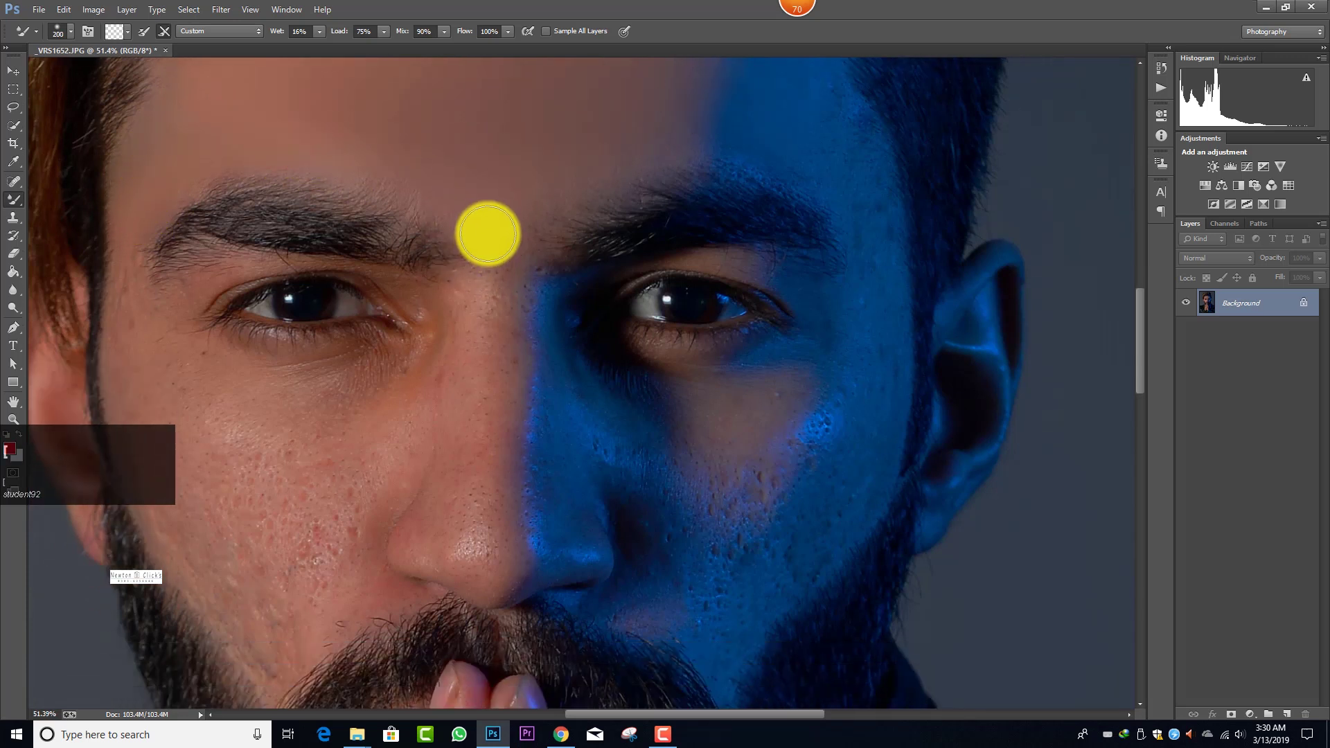
mouse_move(486, 239)
left_mouse_down()
mouse_move(488, 538)
mouse_move(508, 266)
left_mouse_up()
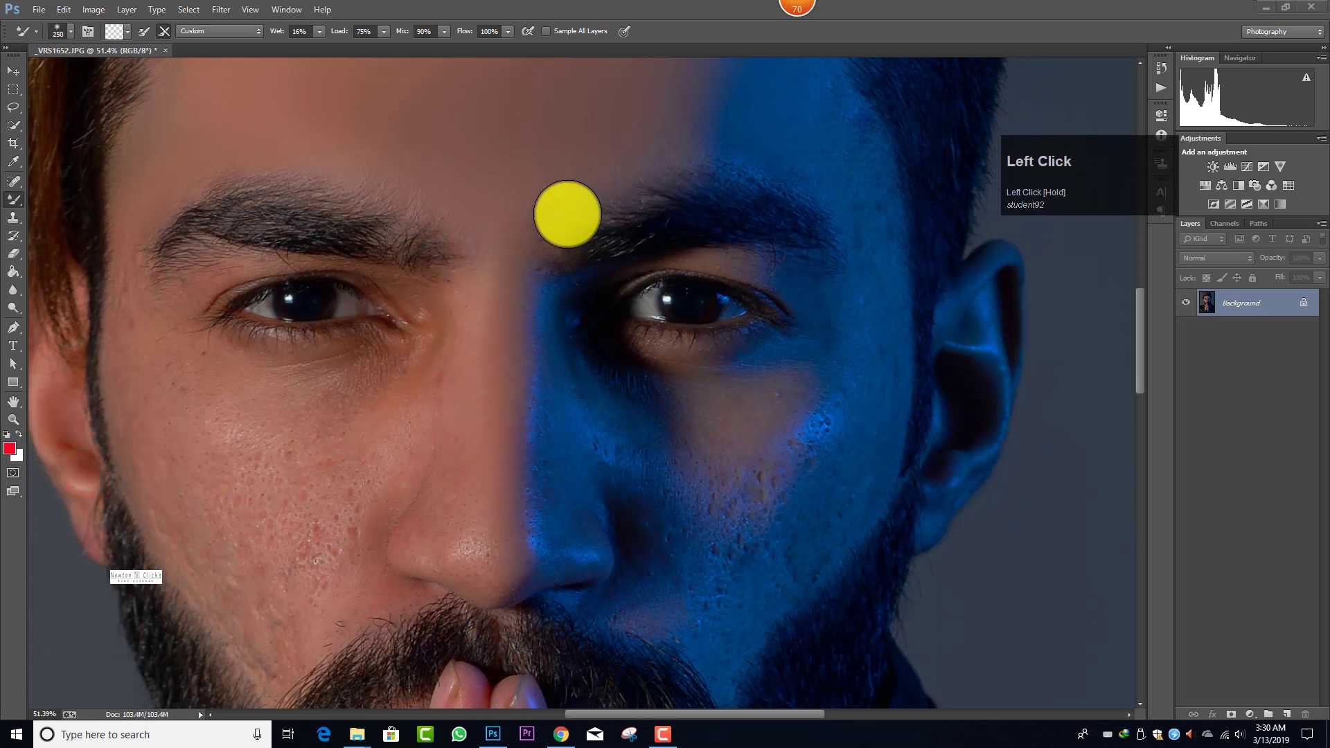
scroll(486, 223, "down", 1)
key("bracketleft")
left_click_drag(514, 226, 485, 497)
- Smooth the temple skin beside the warm-lit eye with the Mixer Brush at sizes 125 to 150
key("bracketright")
mouse_move(453, 419)
left_mouse_down()
mouse_move(453, 270)
mouse_move(380, 214)
mouse_move(274, 207)
mouse_move(155, 264)
left_mouse_up()
key("bracketleft")
key("bracketright")
key("bracketright")
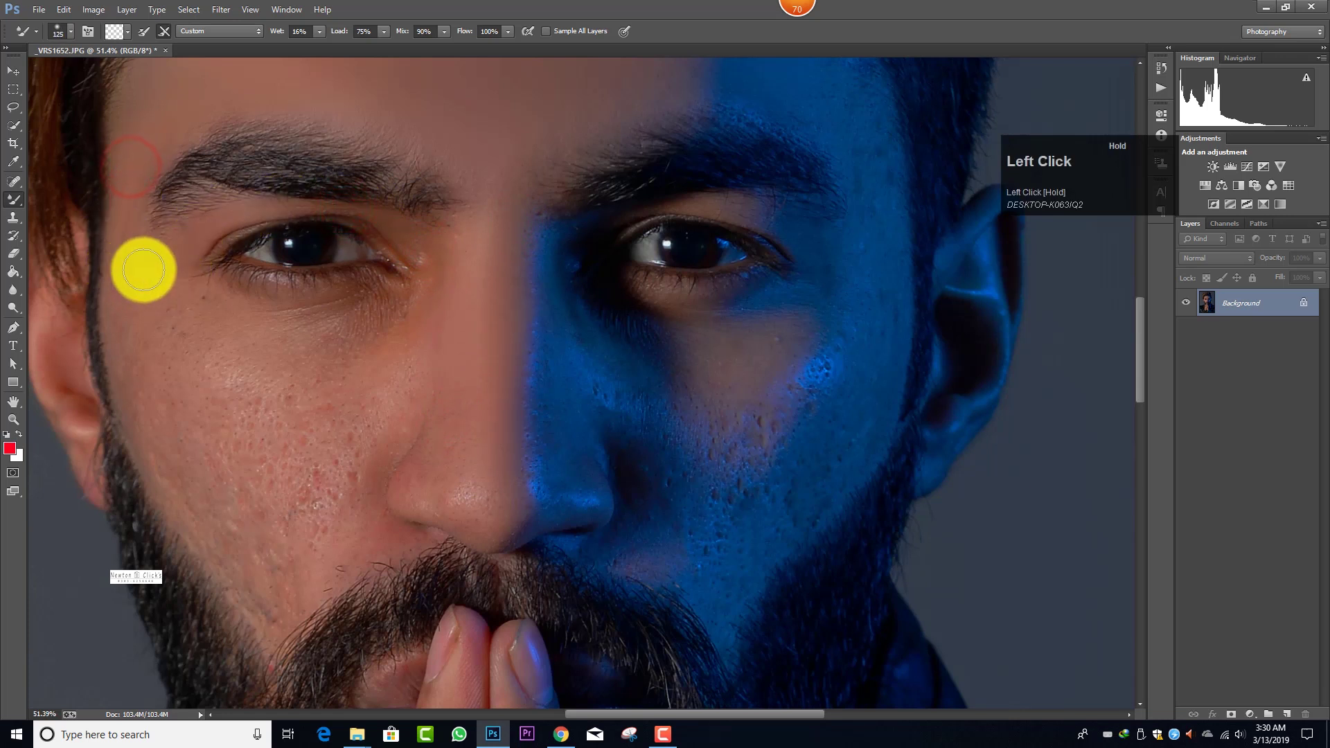
left_click(141, 290)
key("bracketright")
key("bracketright")
key("bracketleft")
left_click(130, 243)
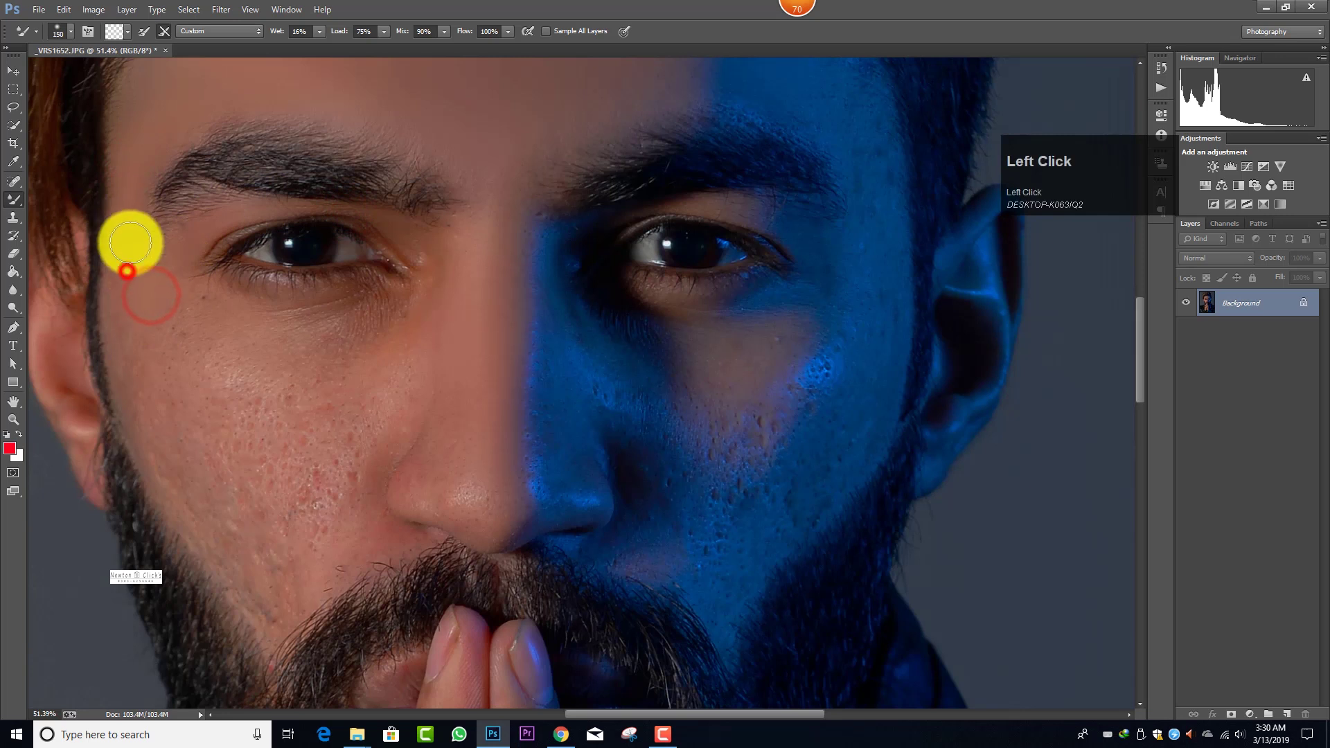
- Enlarge the Mixer Brush to 175 and up to 400 while smoothing the outer edge of the warm-lit cheek
key("bracketright")
key("bracketright")
mouse_move(154, 320)
left_mouse_down()
mouse_move(154, 372)
mouse_move(159, 340)
mouse_move(142, 330)
mouse_move(142, 347)
mouse_move(128, 310)
left_mouse_up()
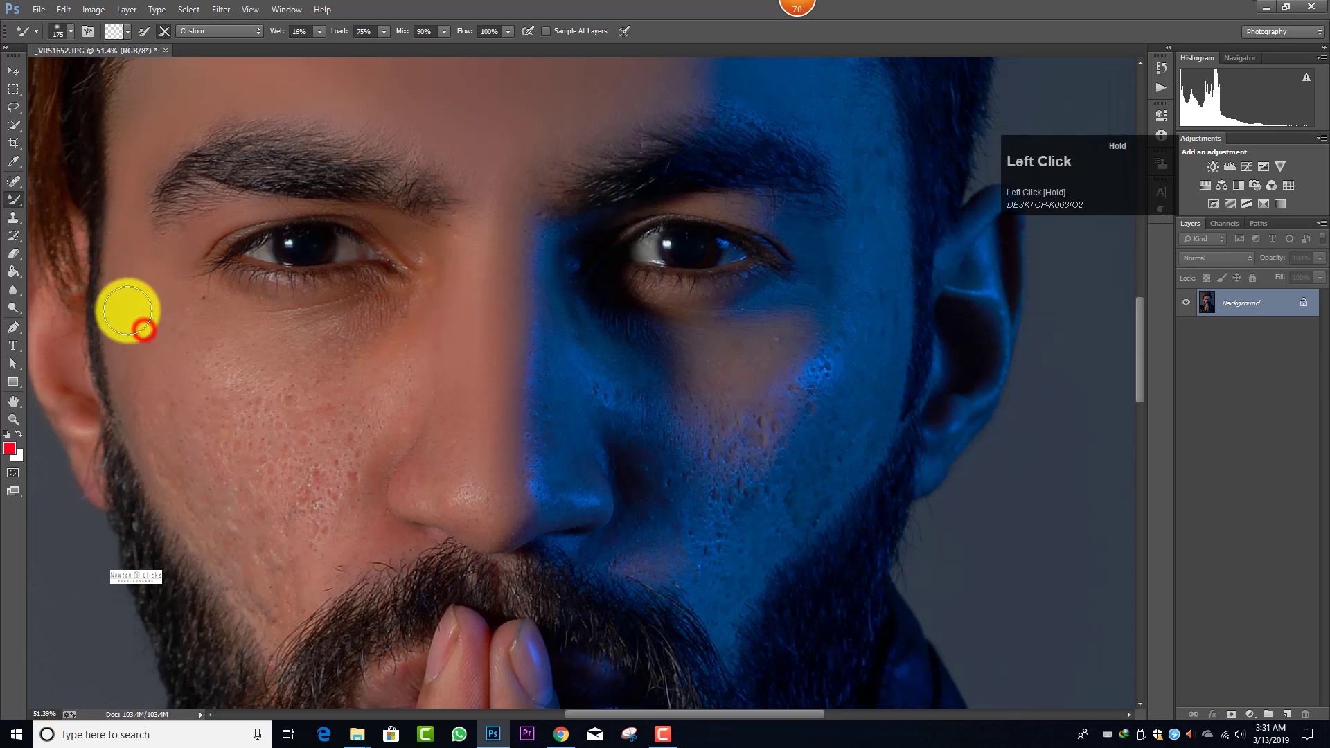
key("bracketright")
key("bracketright")
key("bracketright")
key("bracketright")
mouse_move(151, 356)
left_mouse_down()
mouse_move(168, 421)
mouse_move(167, 375)
mouse_move(194, 438)
left_mouse_up()
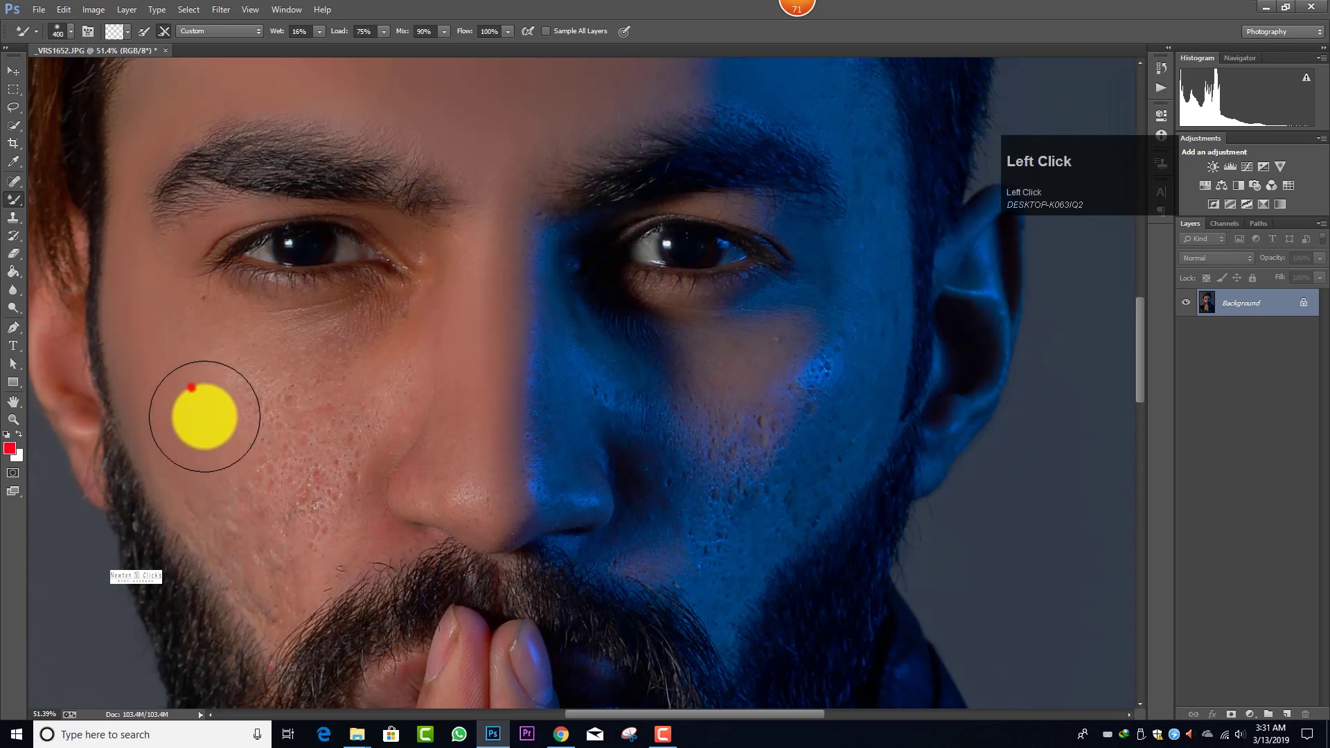
- Smooth the warm-lit cheek down along the beard edge with the Mixer Brush at sizes 250 and 300
key("bracketleft")
key("bracketleft")
key("bracketleft")
key("bracketleft")
left_click(199, 339)
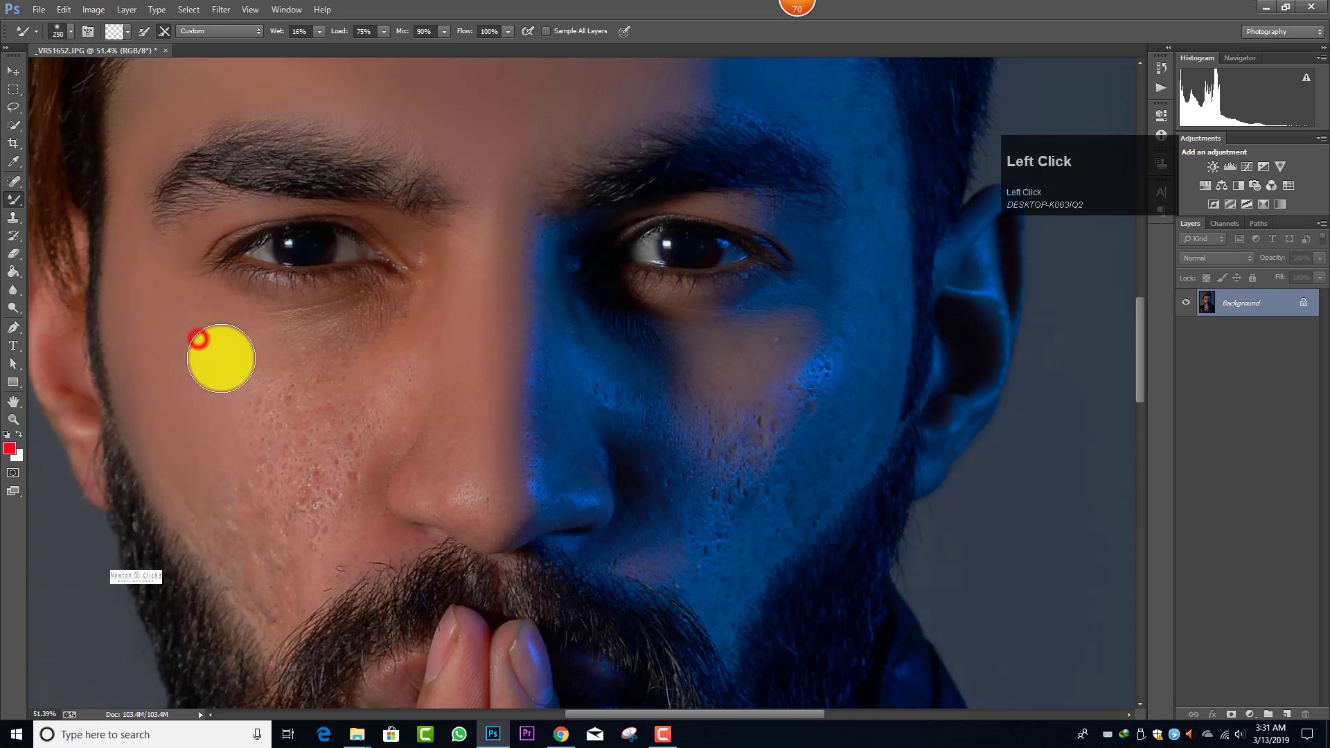
key("bracketright")
mouse_move(214, 406)
left_mouse_down()
mouse_move(186, 466)
mouse_move(154, 347)
mouse_move(215, 498)
left_mouse_up()
mouse_move(215, 500)
left_mouse_down()
mouse_move(219, 523)
mouse_move(269, 559)
left_mouse_up()
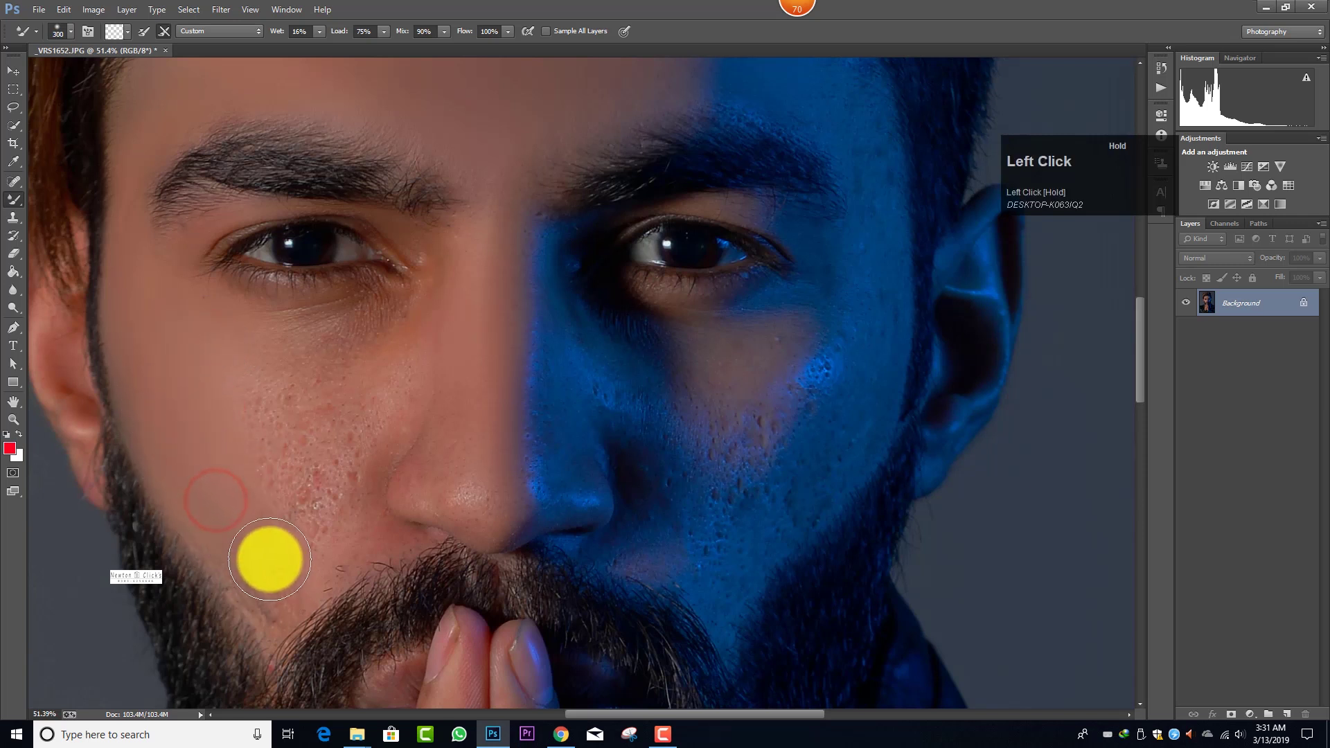
- Blend the pitted centre of the warm-lit cheek at size 400, then even the outer cheek up to the temple with a smaller Mixer Brush
key("bracketright")
mouse_move(232, 430)
left_mouse_down()
mouse_move(229, 348)
mouse_move(294, 399)
mouse_move(290, 443)
mouse_move(262, 433)
mouse_move(306, 505)
left_mouse_up()
scroll(277, 427, "down", 1)
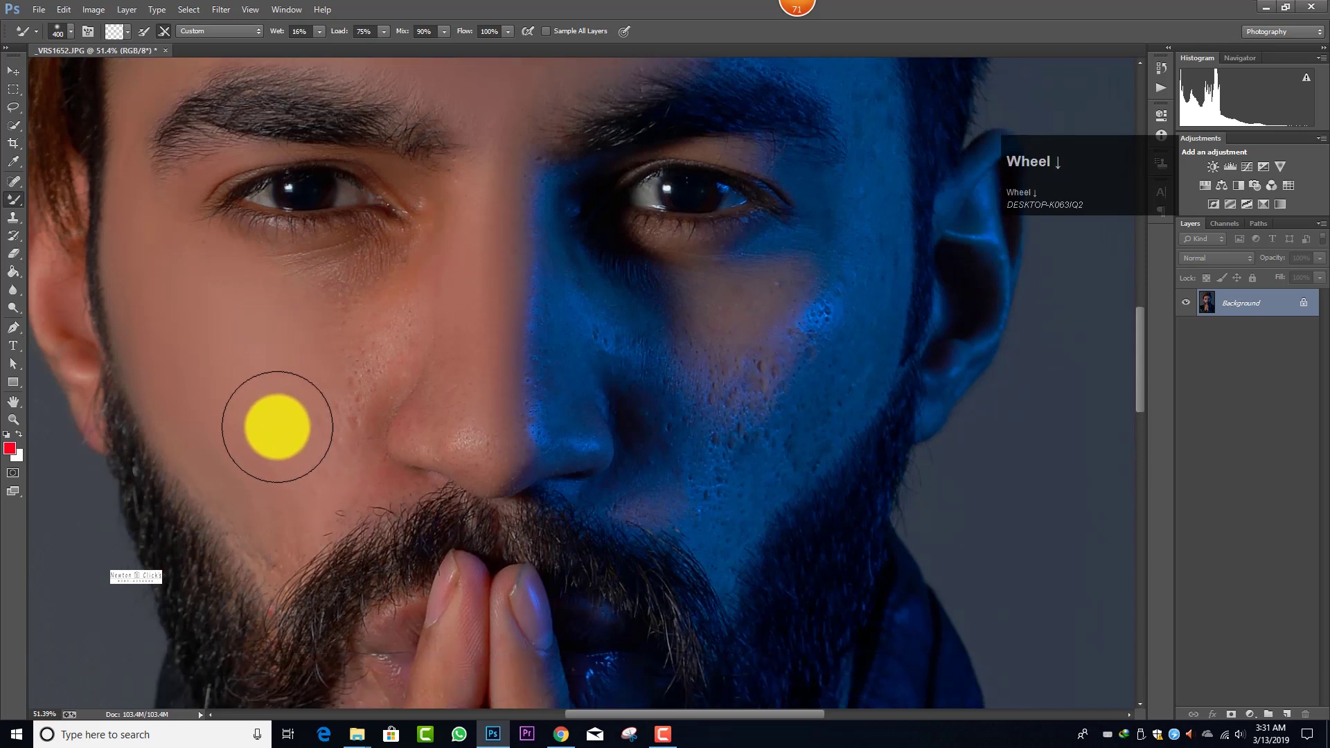
key("bracketleft")
mouse_move(268, 401)
left_mouse_down()
mouse_move(300, 430)
mouse_move(297, 419)
mouse_move(298, 497)
mouse_move(187, 448)
mouse_move(254, 526)
mouse_move(239, 493)
left_mouse_up()
key("bracketleft")
key("bracketleft")
mouse_move(238, 494)
left_mouse_down()
mouse_move(272, 567)
mouse_move(195, 441)
mouse_move(143, 299)
mouse_move(142, 238)
left_mouse_up()
key("bracketright")
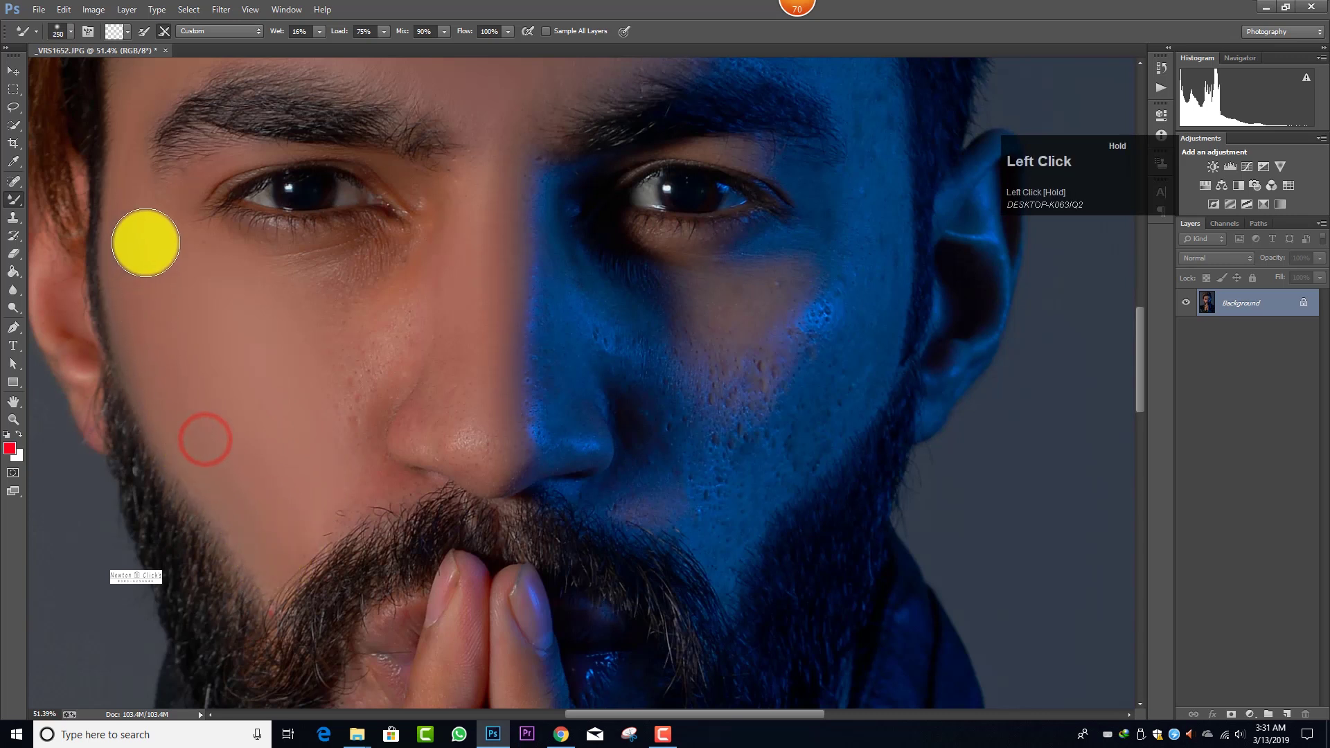
- Smooth the skin under the warm-lit eye and the inner cheek with the Mixer Brush, resizing it between 250 and 300
mouse_move(268, 292)
left_mouse_down()
mouse_move(374, 265)
mouse_move(347, 269)
left_mouse_up()
mouse_move(347, 270)
left_mouse_down()
mouse_move(371, 288)
mouse_move(380, 351)
left_mouse_up()
key("bracketright")
key("bracketright")
mouse_move(371, 300)
left_mouse_down()
mouse_move(347, 309)
mouse_move(317, 390)
mouse_move(338, 395)
mouse_move(333, 512)
mouse_move(273, 561)
mouse_move(291, 469)
left_mouse_up()
key("bracketleft")
key("bracketleft")
key("bracketleft")
key("bracketright")
key("bracketright")
key("bracketright")
mouse_move(297, 336)
left_mouse_down()
mouse_move(248, 283)
mouse_move(184, 249)
left_mouse_up()
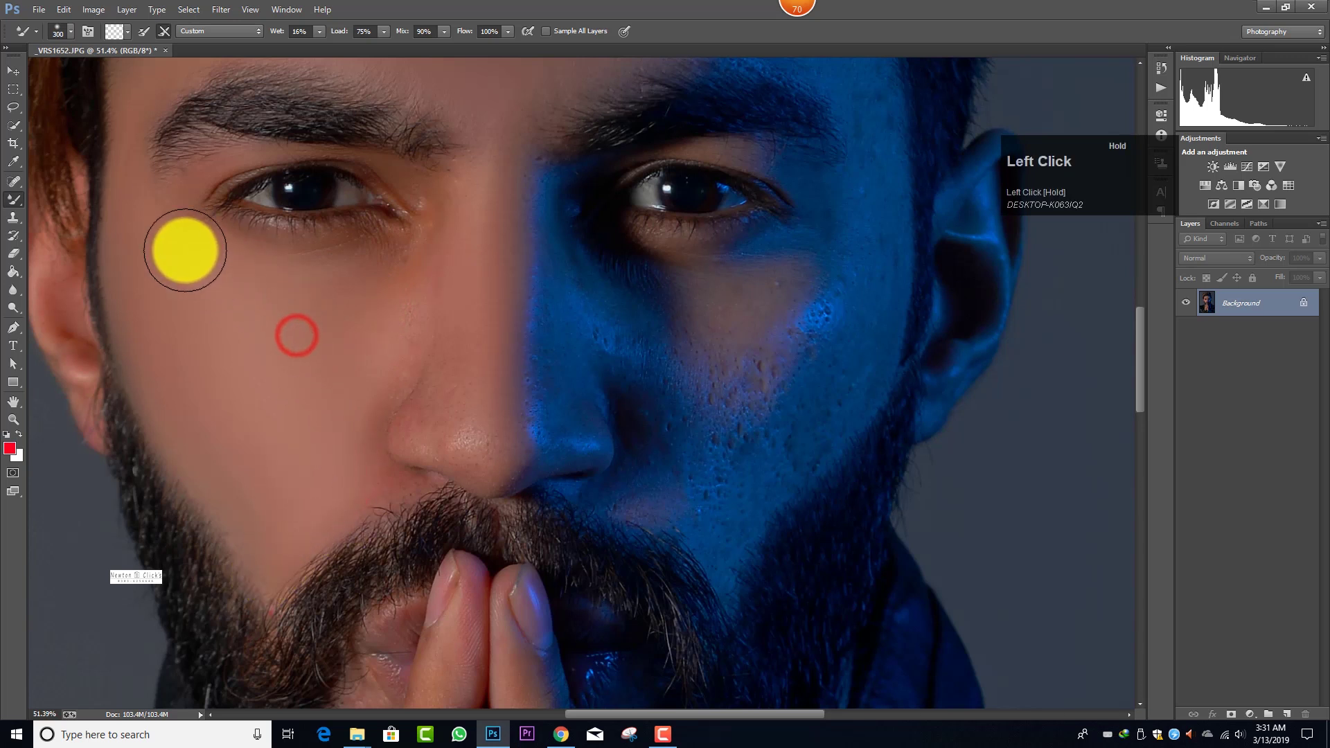
- Smooth the crease between the warm-lit cheek and the nose from the inner eye corner to the nostril with a smaller Mixer Brush
key("bracketleft")
mouse_move(394, 262)
left_mouse_down()
mouse_move(399, 336)
mouse_move(366, 378)
mouse_move(345, 454)
mouse_move(371, 429)
mouse_move(391, 500)
mouse_move(353, 501)
mouse_move(409, 486)
mouse_move(439, 422)
left_mouse_up()
key("bracketleft")
key("bracketleft")
key("bracketleft")
key("bracketright")
key("bracketright")
mouse_move(439, 422)
left_mouse_down()
mouse_move(457, 347)
mouse_move(451, 240)
mouse_move(451, 282)
mouse_move(413, 300)
mouse_move(431, 231)
mouse_move(405, 248)
left_mouse_up()
- Set the Mixer Brush to size 150 and smooth the warm-lit side of the nose down to its tip
key("bracketleft")
key("bracketleft")
key("bracketright")
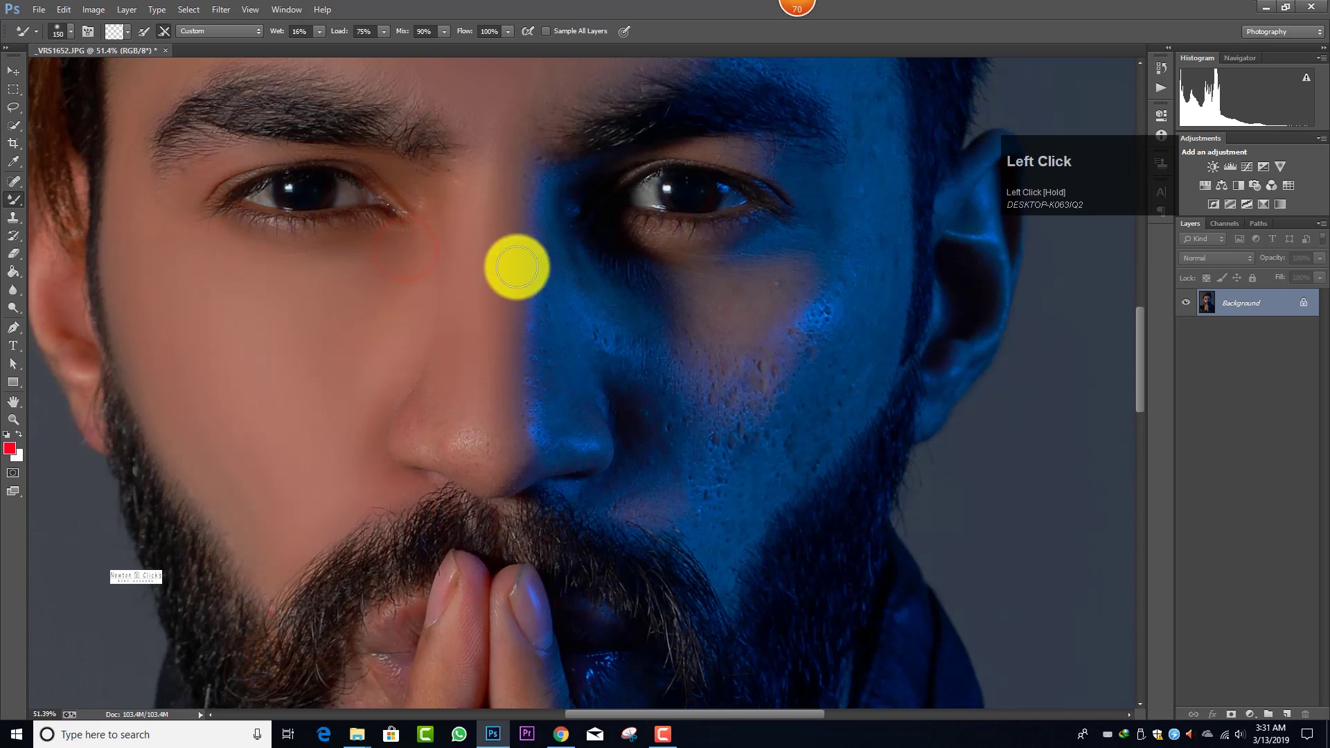
key("ctrl")
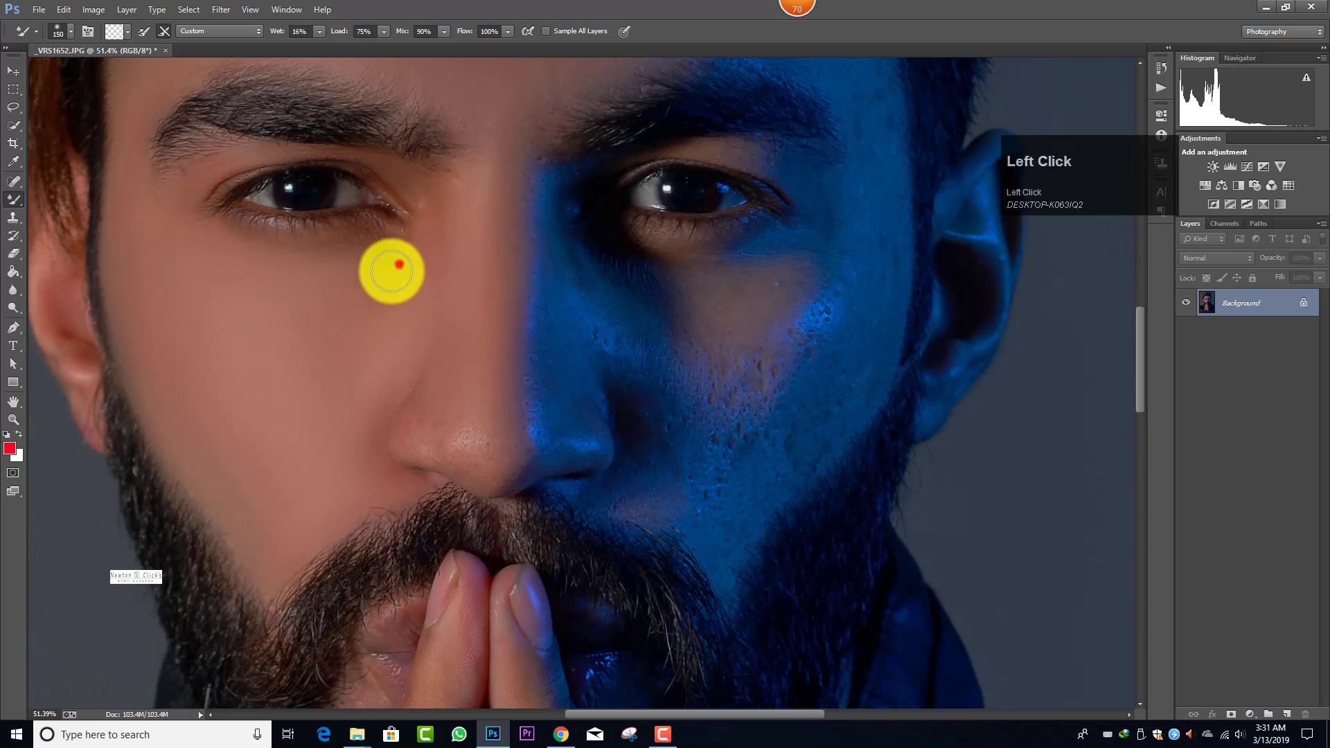
mouse_move(399, 263)
left_mouse_down()
mouse_move(460, 407)
mouse_move(436, 440)
mouse_move(409, 439)
mouse_move(456, 442)
left_mouse_up()
key("bracketright")
key("bracketright")
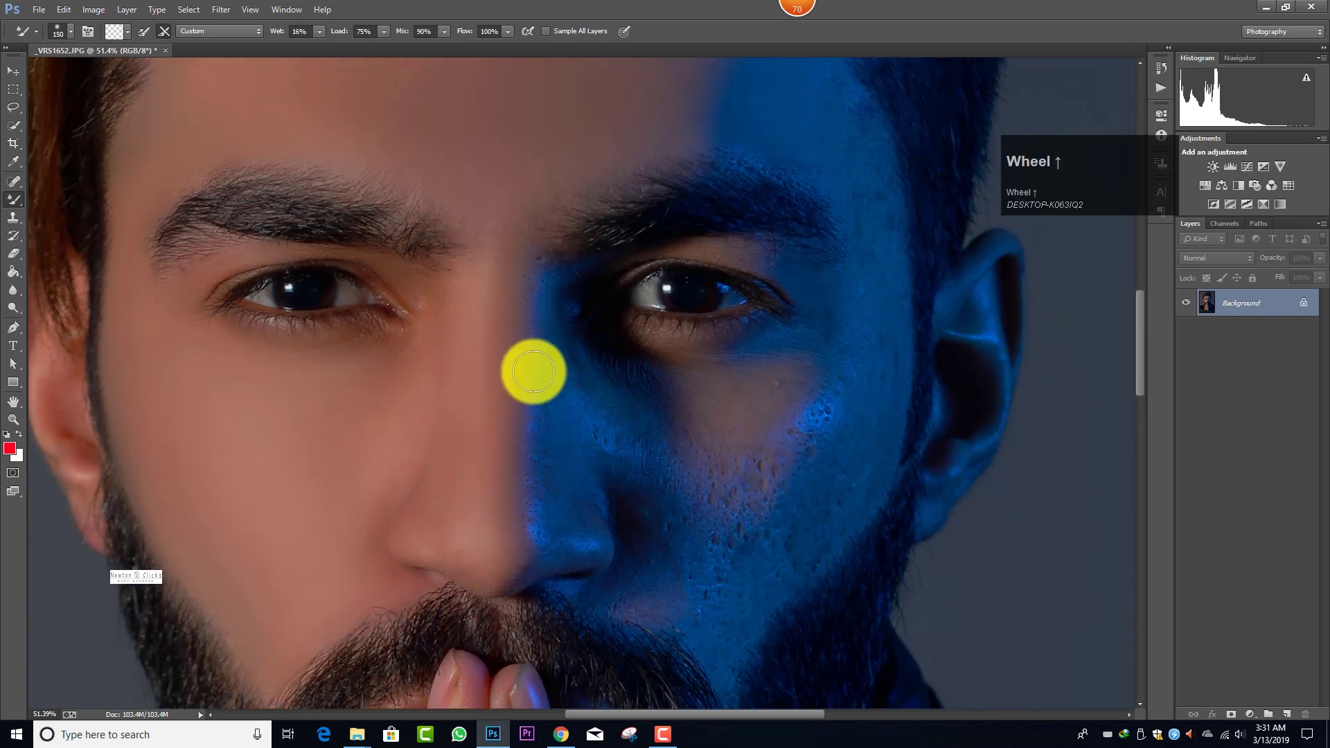
- Smooth the nose bridge and the blue-lit side of the nose with the Mixer Brush at size 175
scroll(534, 371, "down", 5)
scroll(534, 374, "up", 3)
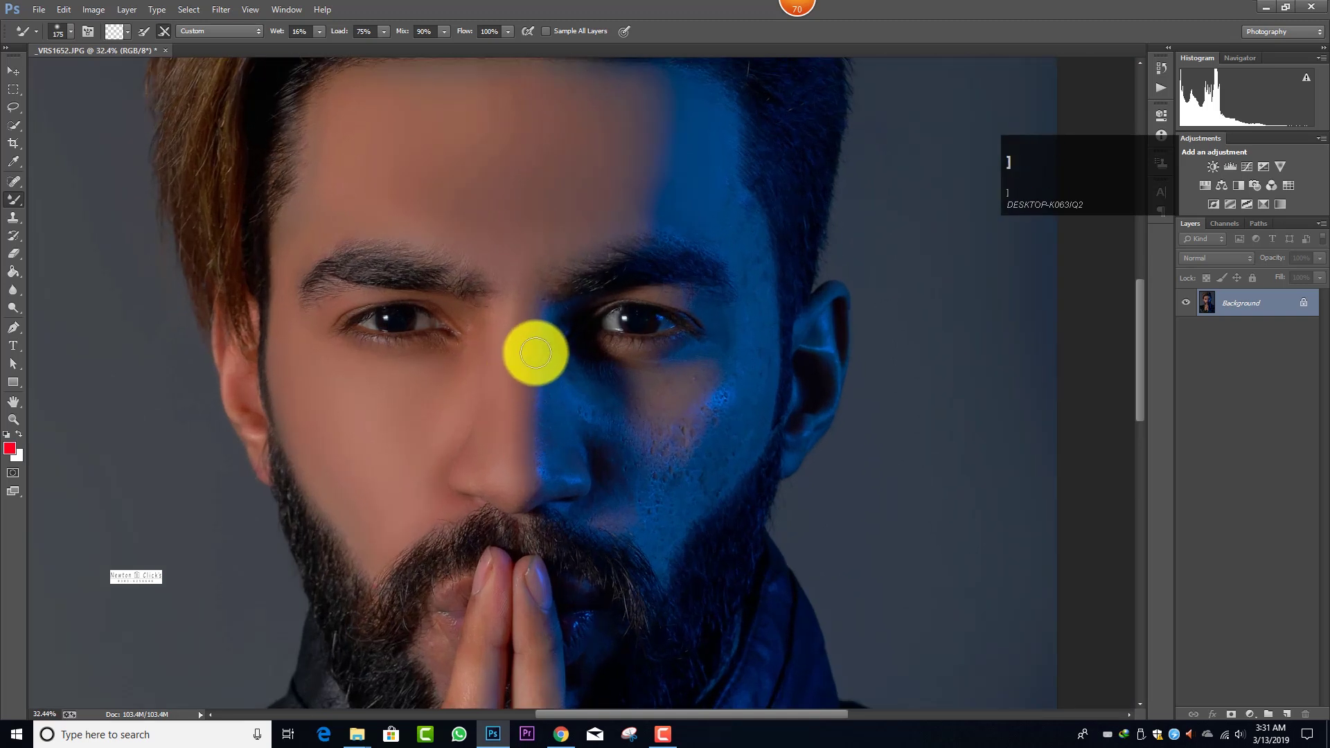
mouse_move(525, 260)
left_mouse_down()
mouse_move(516, 313)
mouse_move(518, 369)
mouse_move(548, 363)
mouse_move(548, 327)
mouse_move(548, 453)
mouse_move(557, 359)
mouse_move(565, 468)
mouse_move(552, 476)
mouse_move(603, 406)
left_mouse_up()
key("bracketleft")
- Smooth the blue-lit part of the forehead above the eyebrow with the Mixer Brush at sizes 200 and 250
scroll(710, 365, "up", 3)
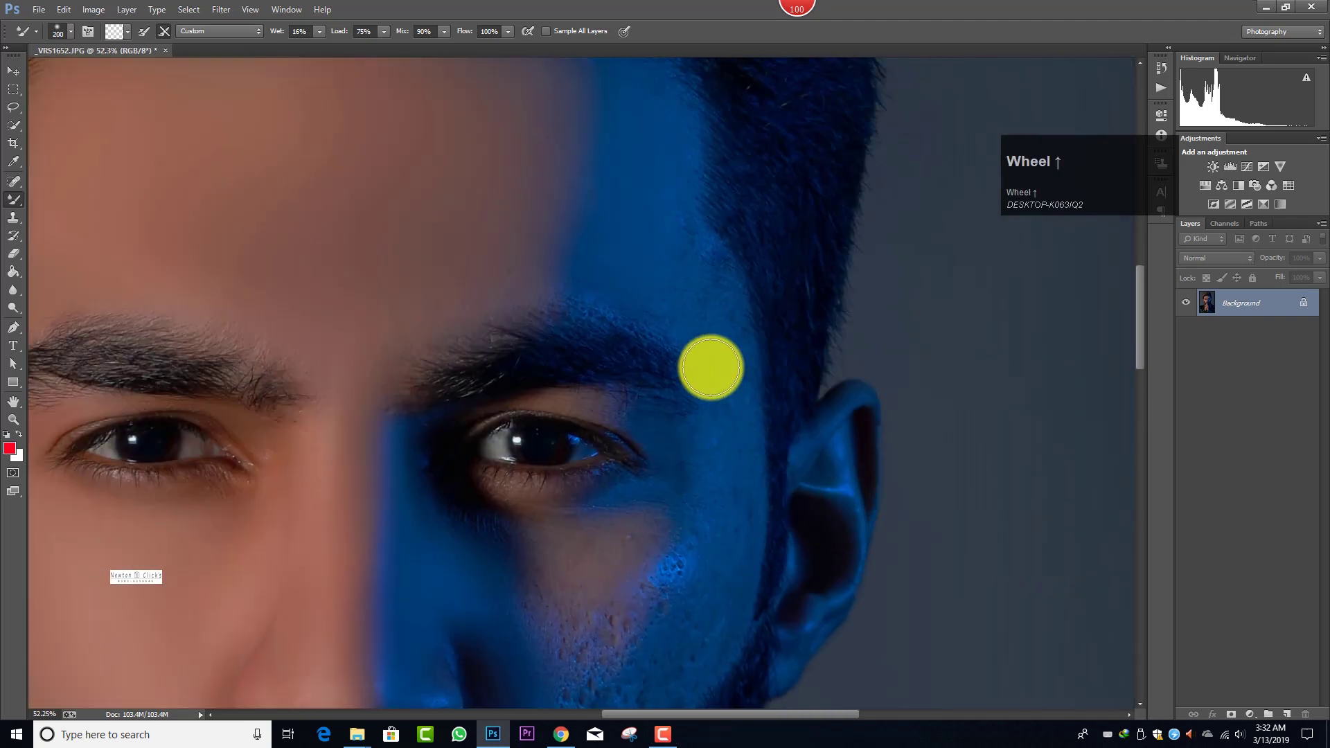
scroll(612, 319, "up", 1)
scroll(575, 298, "up", 1)
left_click(471, 341)
left_click(634, 298)
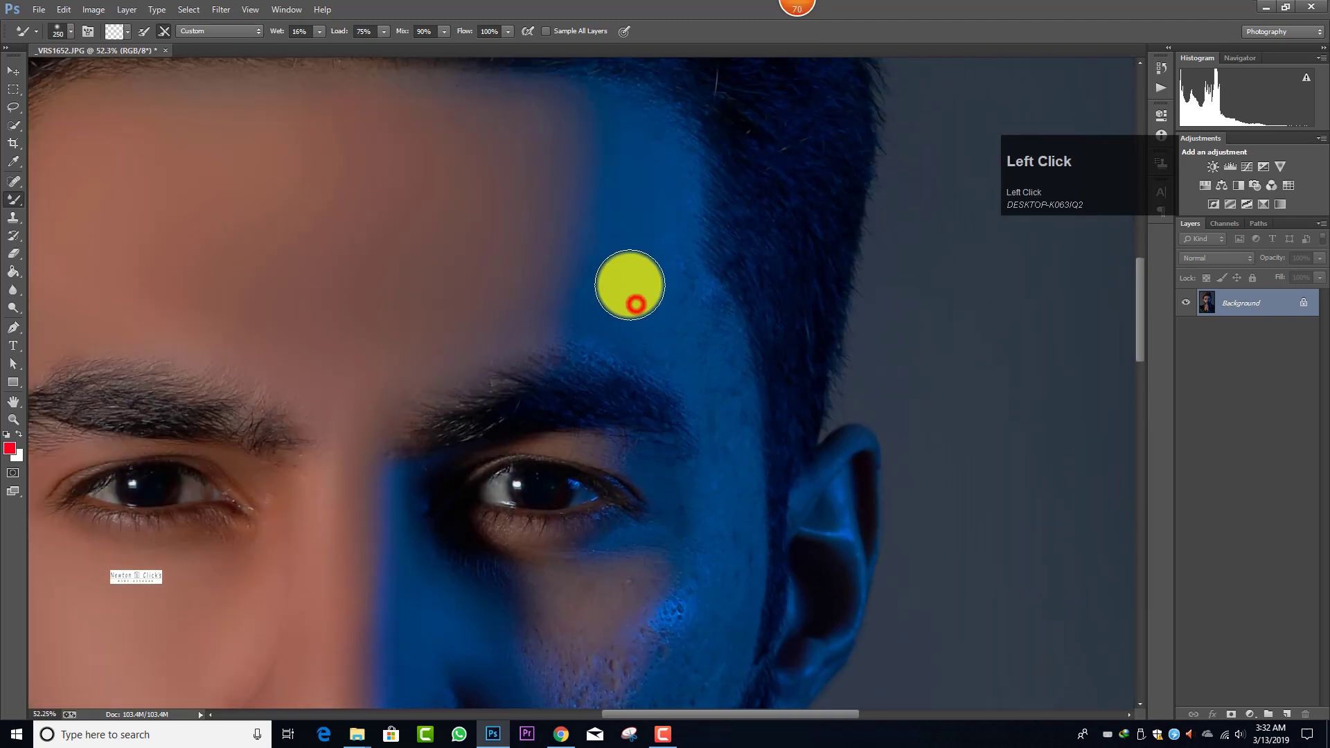
key("p")
left_click(13, 199)
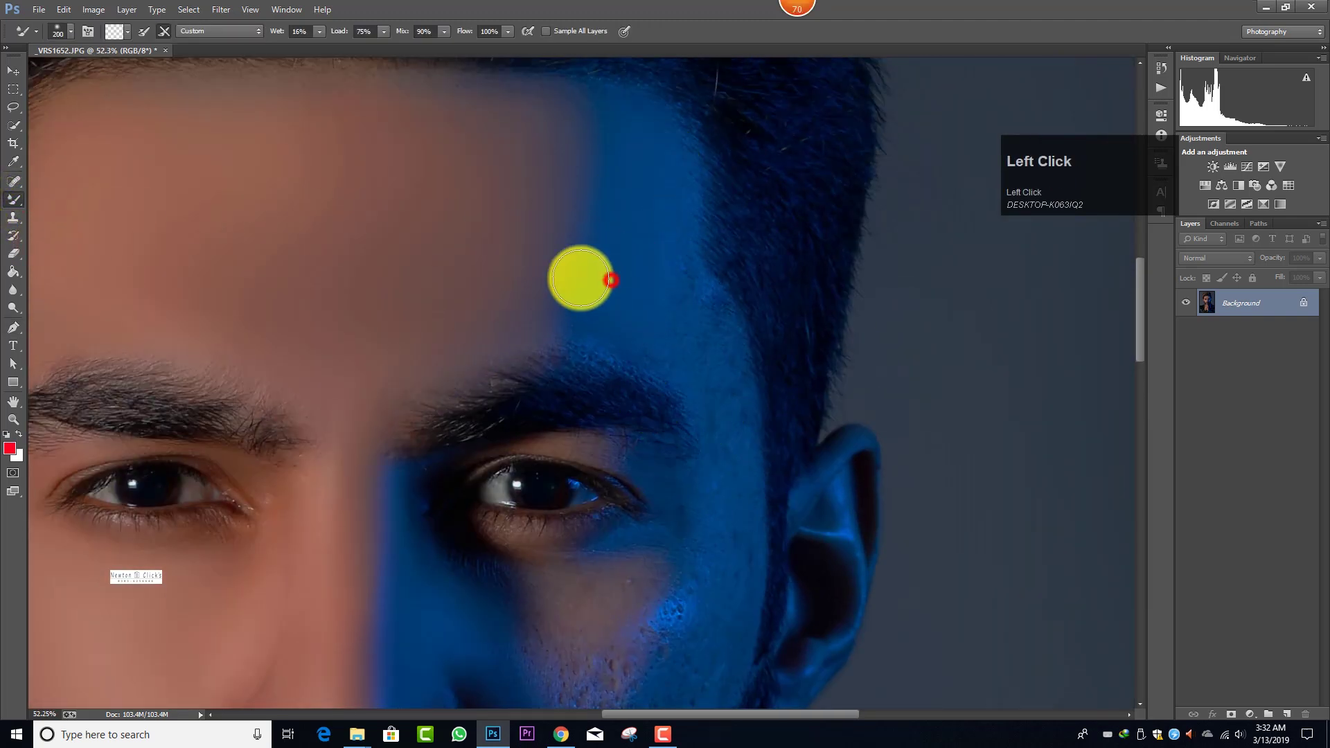
mouse_move(579, 276)
left_mouse_down()
mouse_move(675, 275)
mouse_move(683, 303)
mouse_move(582, 320)
mouse_move(715, 321)
mouse_move(642, 224)
left_mouse_up()
- Smooth the blue-lit temple and the skin outside the eye with the Mixer Brush at sizes 200 and 250
scroll(727, 332, "down", 1)
scroll(697, 164, "down", 1)
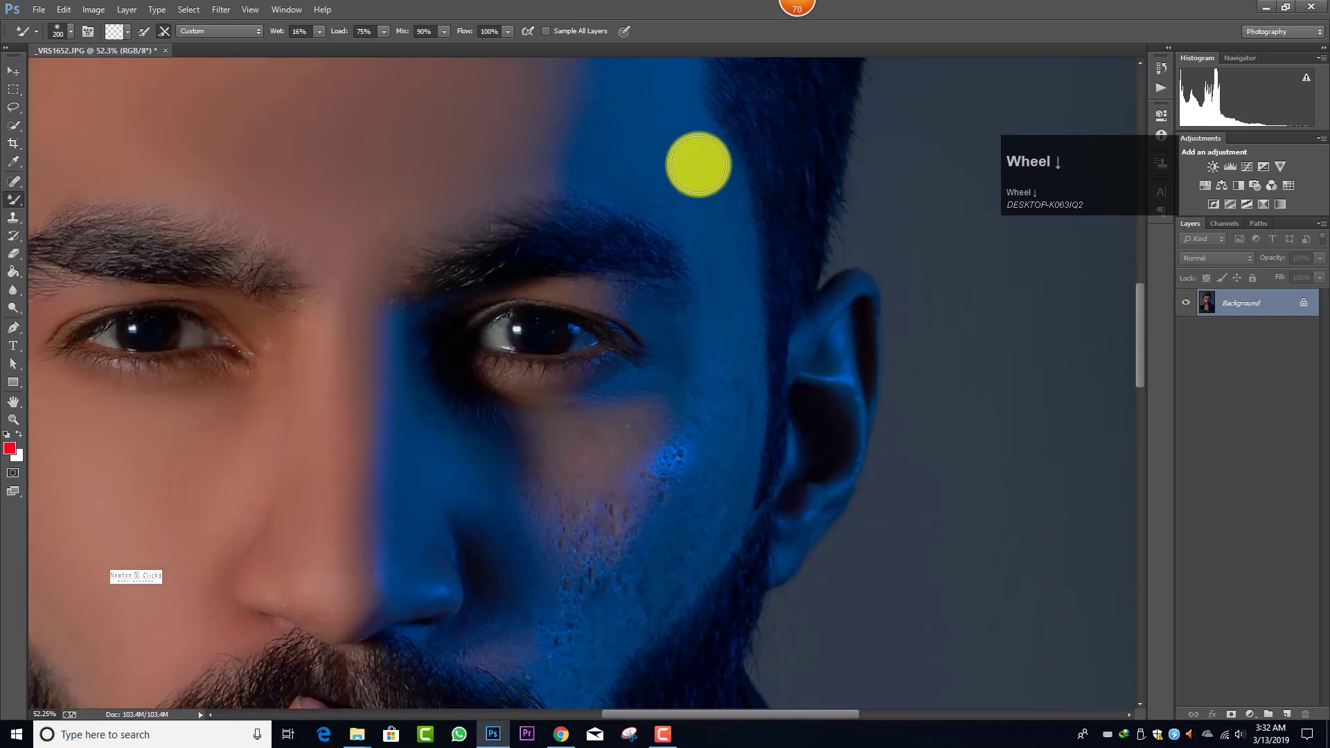
mouse_move(699, 170)
left_mouse_down()
mouse_move(722, 257)
mouse_move(713, 211)
mouse_move(577, 183)
mouse_move(588, 173)
mouse_move(697, 214)
left_mouse_up()
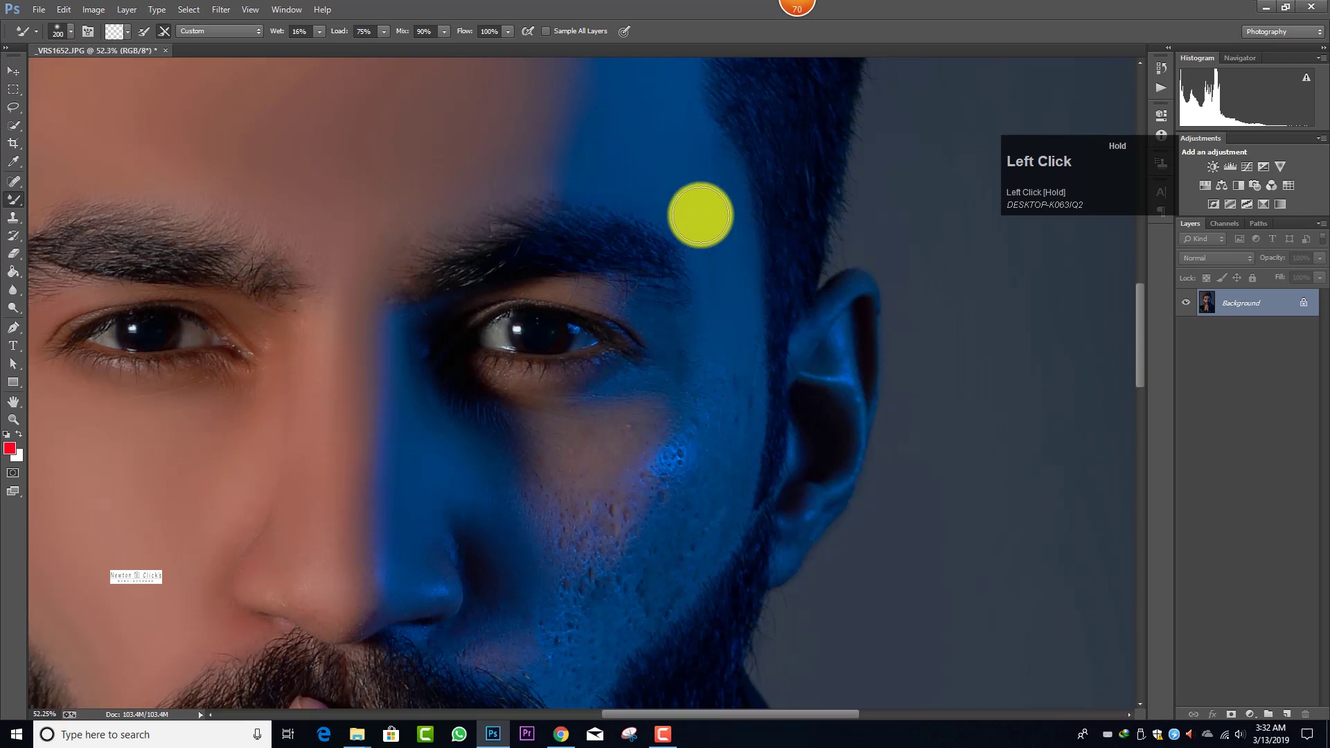
scroll(713, 264, "down", 1)
mouse_move(711, 261)
left_mouse_down()
mouse_move(727, 362)
mouse_move(719, 220)
mouse_move(703, 386)
left_mouse_up()
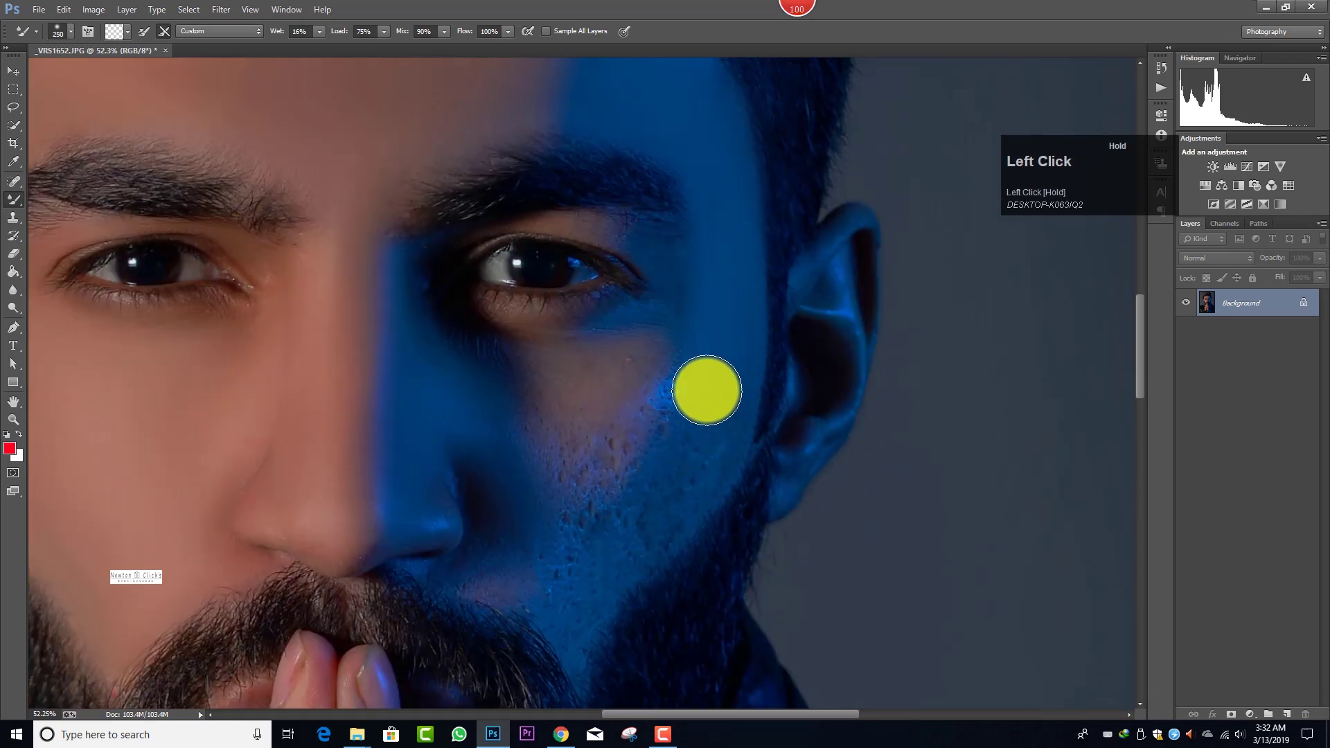
- Smooth the blue-lit cheek from beside the ear down to the beard, reducing the Mixer Brush to size 150
scroll(707, 332, "down", 1)
mouse_move(709, 292)
left_mouse_down()
mouse_move(710, 180)
mouse_move(698, 353)
mouse_move(689, 305)
mouse_move(723, 323)
mouse_move(676, 344)
mouse_move(704, 371)
mouse_move(695, 360)
mouse_move(643, 393)
mouse_move(691, 376)
mouse_move(617, 416)
mouse_move(682, 407)
mouse_move(624, 439)
mouse_move(572, 473)
left_mouse_up()
scroll(698, 353, "down", 1)
key("bracketleft")
key("bracketleft")
left_click(574, 544)
key("bracketleft")
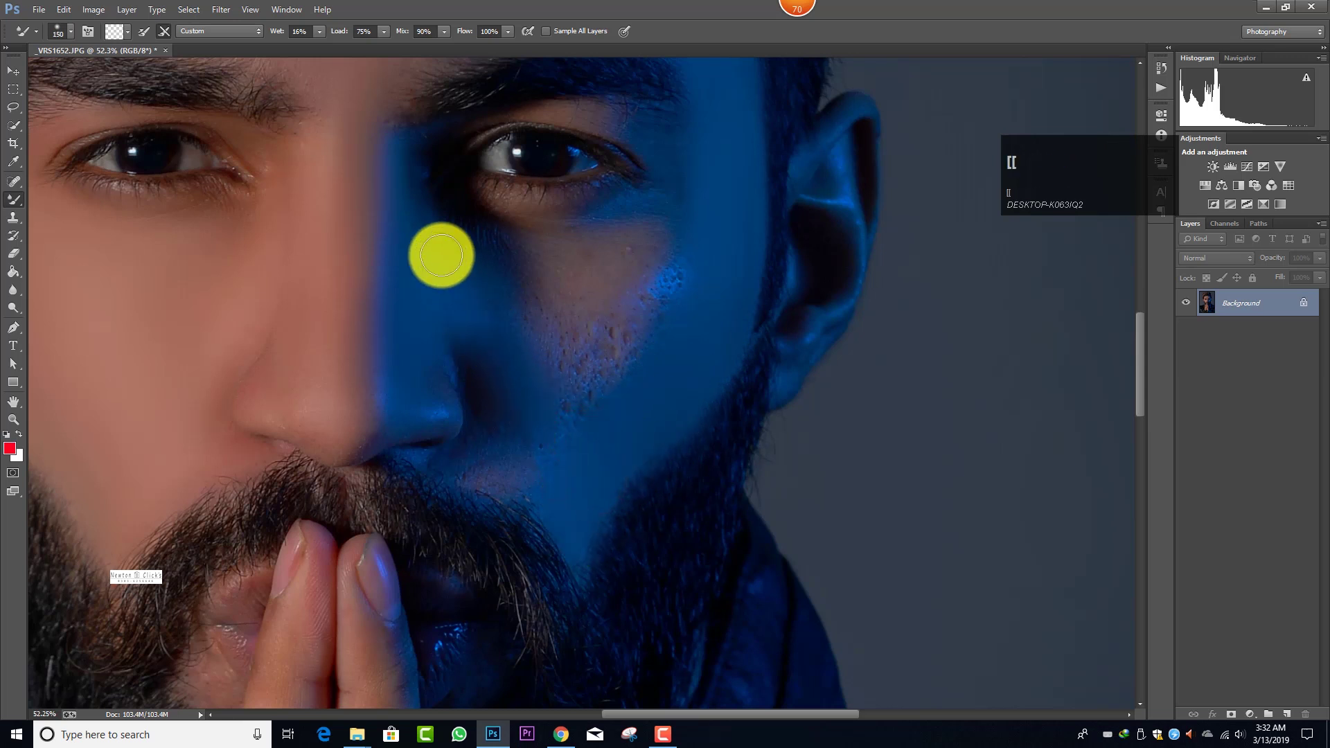
- Smooth the blue-lit side of the nose and the pitted warm patch on the shadowed cheek, varying the Mixer Brush size from 150
mouse_move(426, 254)
left_mouse_down()
mouse_move(480, 243)
mouse_move(412, 360)
mouse_move(427, 405)
mouse_move(365, 404)
left_mouse_up()
key("bracketright")
key("bracketright")
mouse_move(455, 330)
left_mouse_down()
mouse_move(507, 325)
mouse_move(531, 207)
mouse_move(567, 190)
mouse_move(589, 111)
mouse_move(671, 193)
mouse_move(582, 210)
mouse_move(603, 253)
mouse_move(668, 285)
mouse_move(588, 380)
mouse_move(559, 335)
mouse_move(582, 344)
mouse_move(528, 276)
mouse_move(664, 207)
mouse_move(667, 131)
mouse_move(665, 217)
mouse_move(685, 148)
mouse_move(632, 311)
mouse_move(564, 392)
mouse_move(567, 332)
mouse_move(530, 259)
mouse_move(588, 261)
mouse_move(490, 258)
mouse_move(457, 315)
mouse_move(498, 397)
mouse_move(558, 395)
left_mouse_up()
key("bracketleft")
key("bracketleft")
key("bracketleft")
key("bracketright")
key("bracketright")
key("bracketright")
key("bracketright")
- Blend the lower blue-lit cheek between the nose and the beard with the Mixer Brush, resizing it to 150 and then 250
scroll(688, 180, "down", 2)
key("bracketleft")
key("bracketleft")
key("bracketright")
key("bracketright")
key("bracketleft")
key("bracketleft")
key("bracketleft")
key("bracketleft")
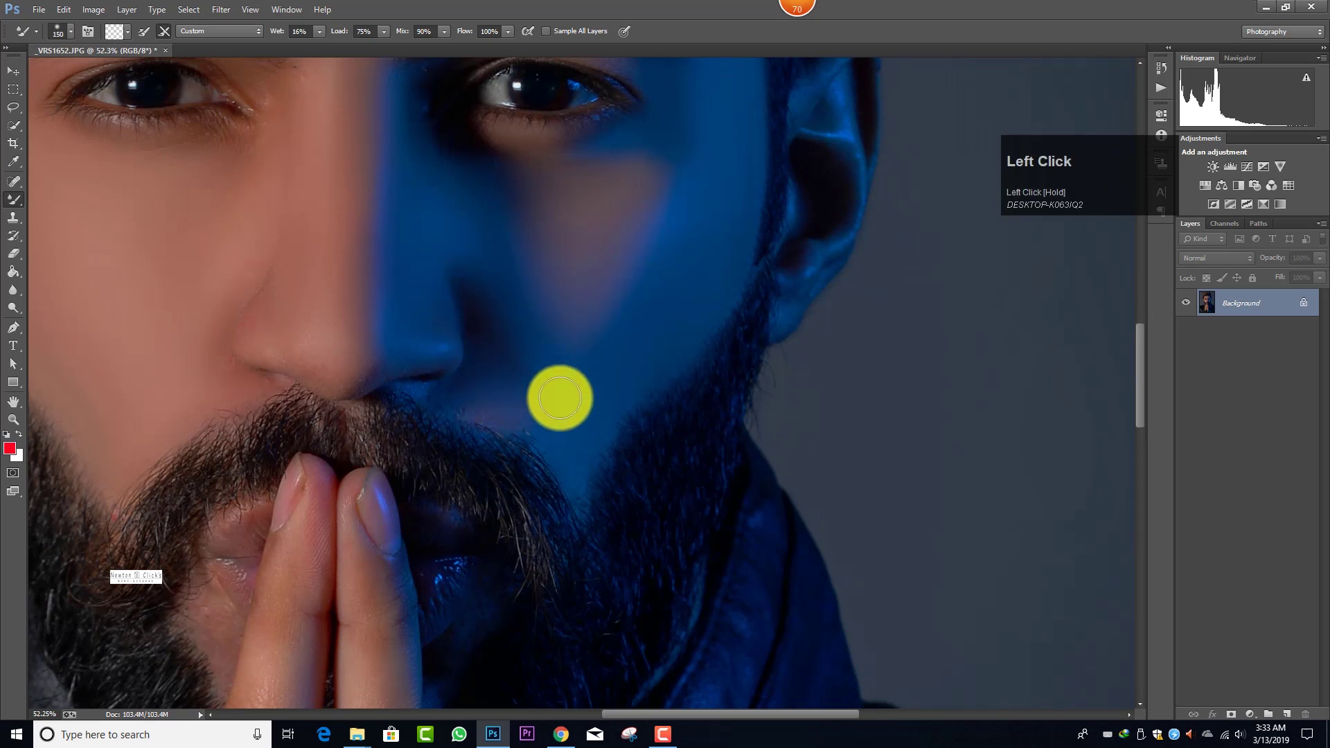
key("bracketright")
key("bracketright")
key("bracketright")
key("bracketright")
scroll(490, 309, "up", 2)
scroll(489, 321, "down", 4)
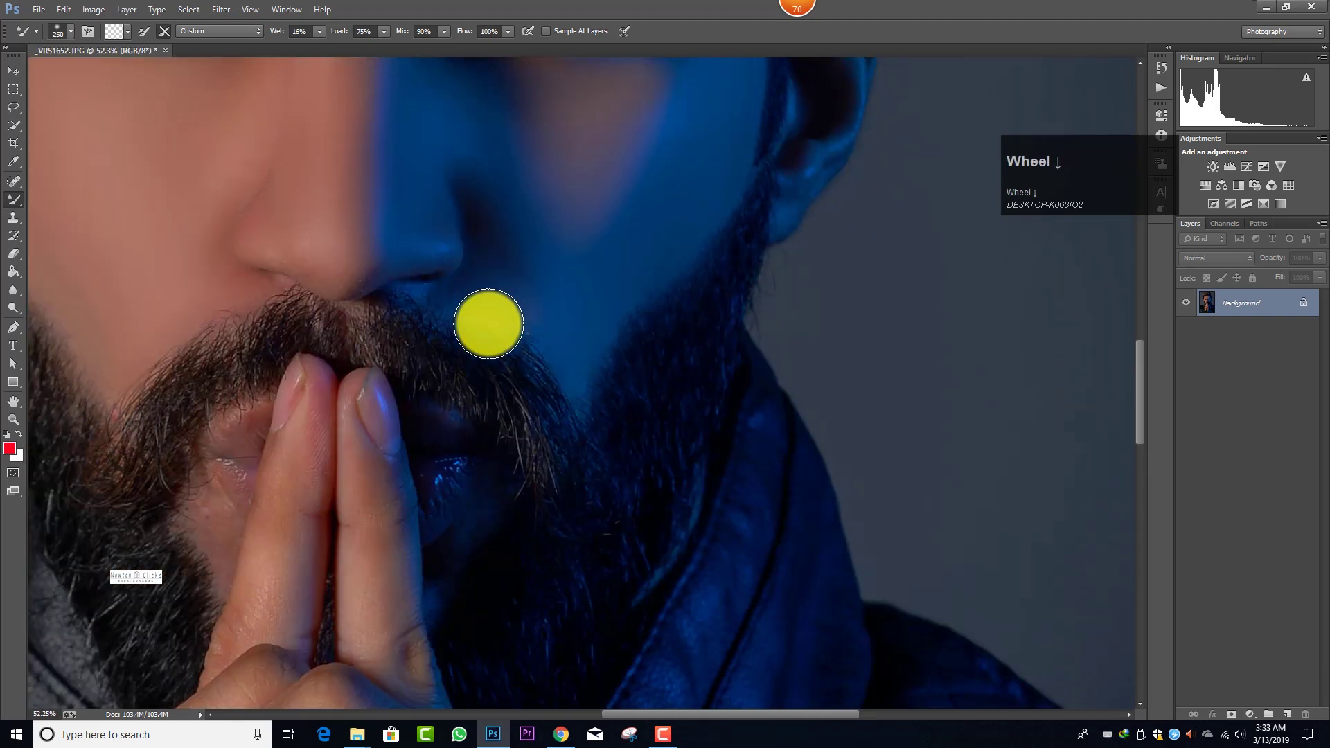
- Shrink the Mixer Brush and smooth the narrow strip of blue-lit skin along the upper edge of the moustache
key("bracketleft")
key("bracketleft")
key("bracketleft")
key("bracketleft")
key("bracketleft")
key("bracketleft")
key("bracketleft")
key("bracketleft")
mouse_move(463, 305)
left_mouse_down()
mouse_move(426, 286)
mouse_move(555, 333)
mouse_move(589, 294)
mouse_move(561, 270)
left_mouse_up()
- Smooth the skin around the raised fingers and the lower lip with the Mixer Brush at size 125
key("bracketright")
key("bracketright")
key("bracketright")
key("bracketright")
key("bracketright")
scroll(561, 270, "down", 2)
scroll(494, 321, "down", 1)
key("bracketleft")
mouse_move(494, 320)
left_mouse_down()
mouse_move(455, 356)
mouse_move(482, 321)
mouse_move(199, 297)
mouse_move(223, 343)
mouse_move(214, 303)
left_mouse_up()
- Enlarge the Mixer Brush to size 200 and smooth the skin of the clasped hands and fingers
scroll(311, 300, "down", 4)
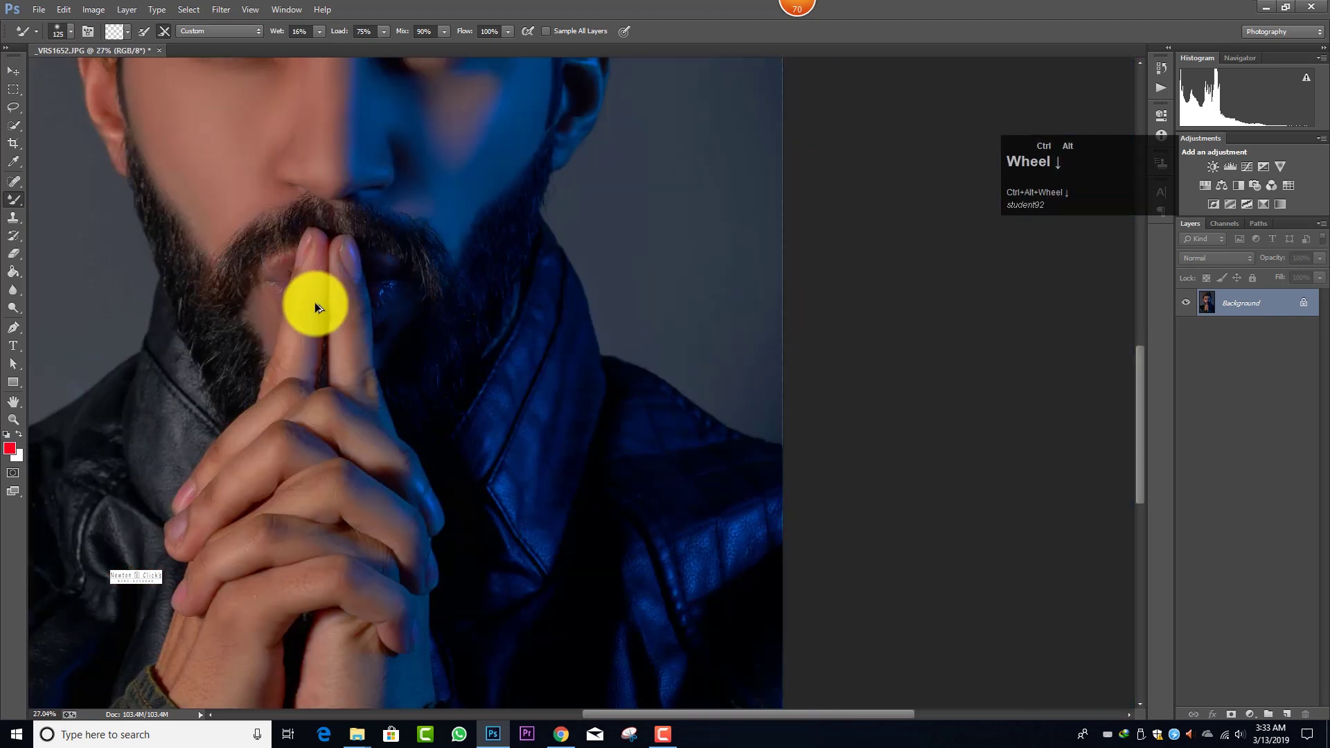
key("bracketright")
key("bracketright")
key("bracketright")
mouse_move(287, 548)
left_mouse_down()
mouse_move(226, 617)
mouse_move(344, 585)
mouse_move(300, 505)
mouse_move(337, 451)
mouse_move(327, 385)
left_mouse_up()
- Blend the warm-lit cheek and then the forehead once more, enlarging the Mixer Brush to size 400
scroll(237, 335, "up", 2)
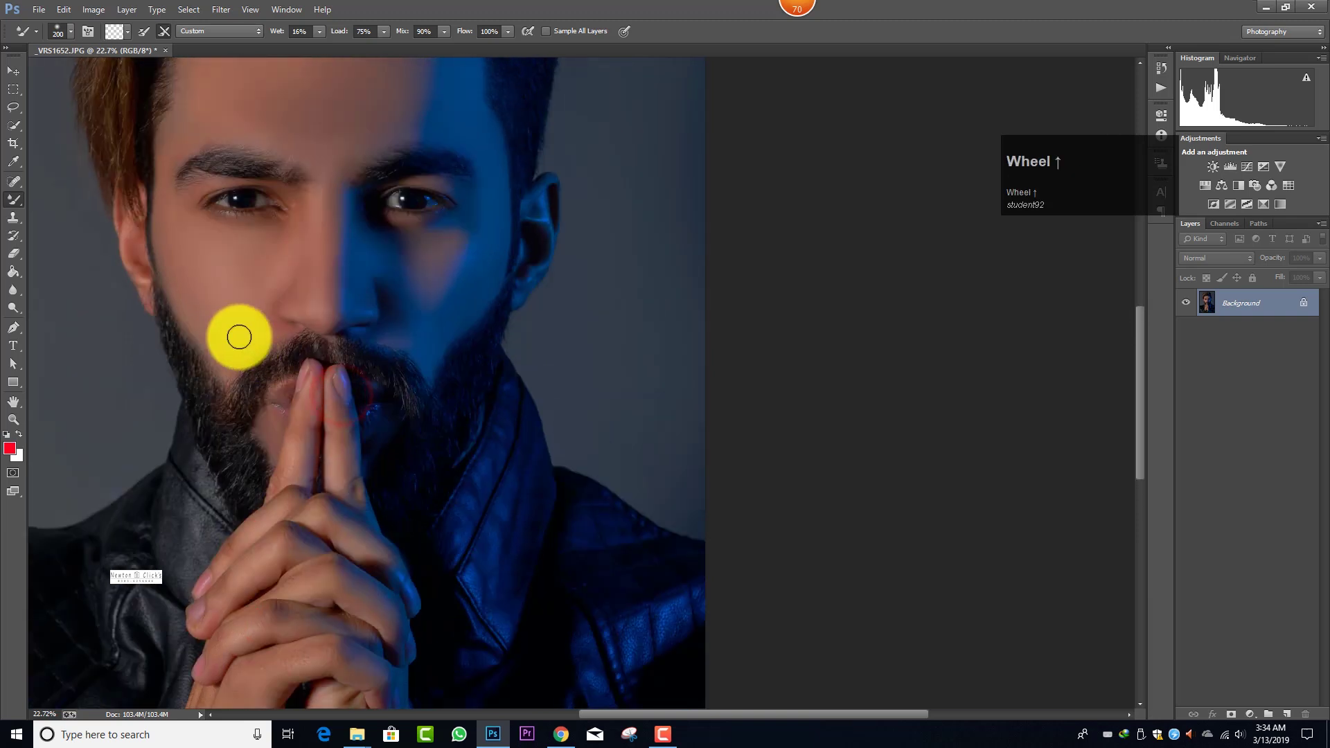
key("bracketright")
mouse_move(287, 428)
left_mouse_down()
mouse_move(230, 443)
mouse_move(220, 467)
mouse_move(244, 519)
mouse_move(179, 369)
left_mouse_up()
key("bracketright")
key("bracketright")
mouse_move(227, 236)
left_mouse_down()
mouse_move(225, 200)
mouse_move(273, 222)
mouse_move(306, 219)
mouse_move(345, 187)
mouse_move(433, 206)
mouse_move(318, 239)
mouse_move(279, 279)
mouse_move(399, 286)
mouse_move(344, 276)
left_mouse_up()
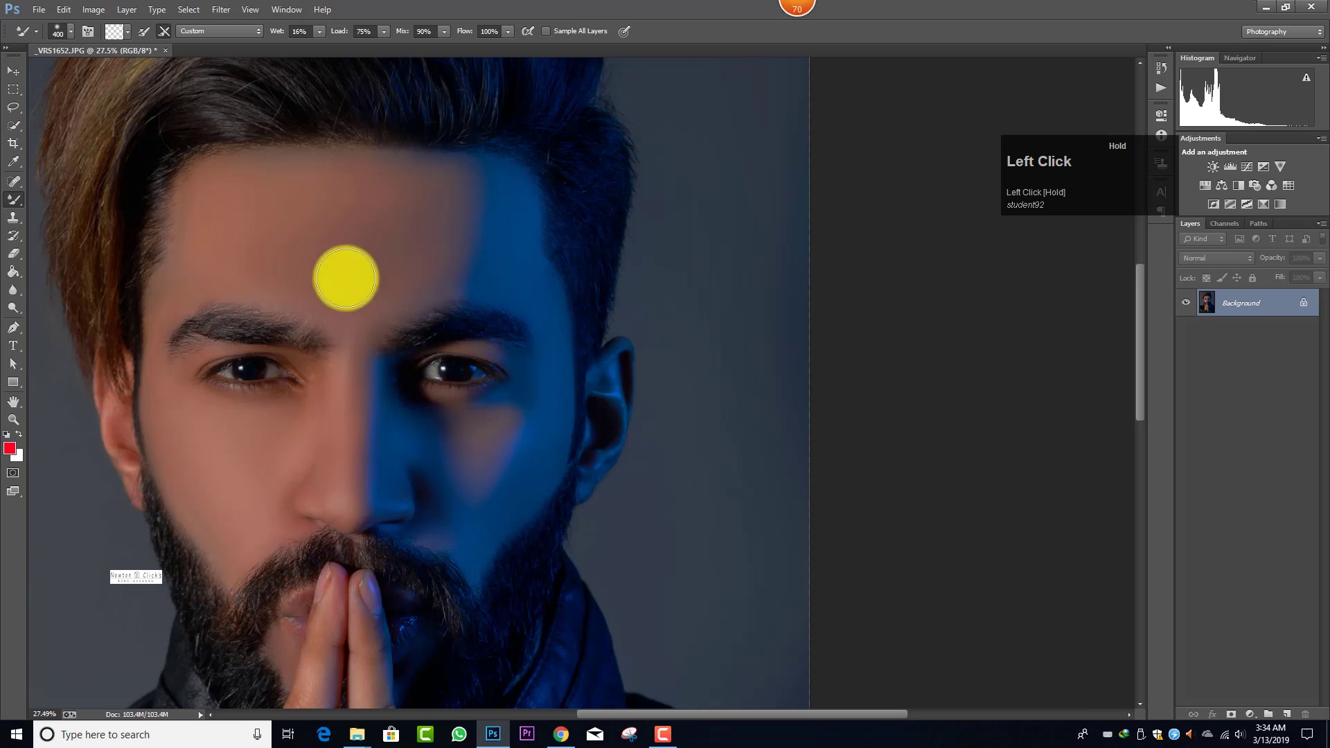
- Refine the nose with a smaller Mixer Brush, then smooth the skin above the warm-lit eyebrow at size 150
scroll(344, 276, "down", 2)
key("bracketleft")
key("bracketleft")
key("bracketleft")
key("bracketleft")
key("bracketleft")
mouse_move(302, 369)
left_mouse_down()
mouse_move(287, 418)
mouse_move(351, 386)
left_mouse_up()
key("bracketright")
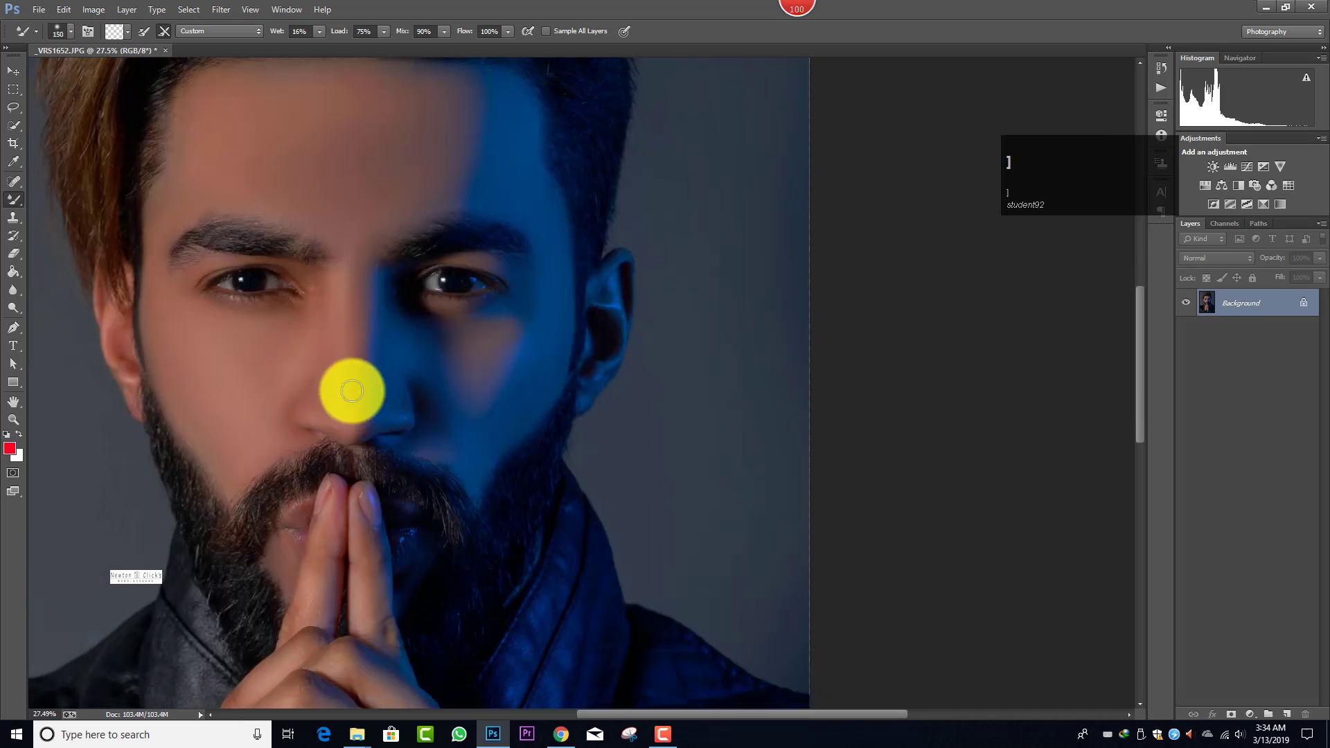
mouse_move(350, 216)
left_mouse_down()
mouse_move(273, 211)
mouse_move(186, 211)
mouse_move(187, 178)
left_mouse_up()
scroll(381, 271, "up", 1)
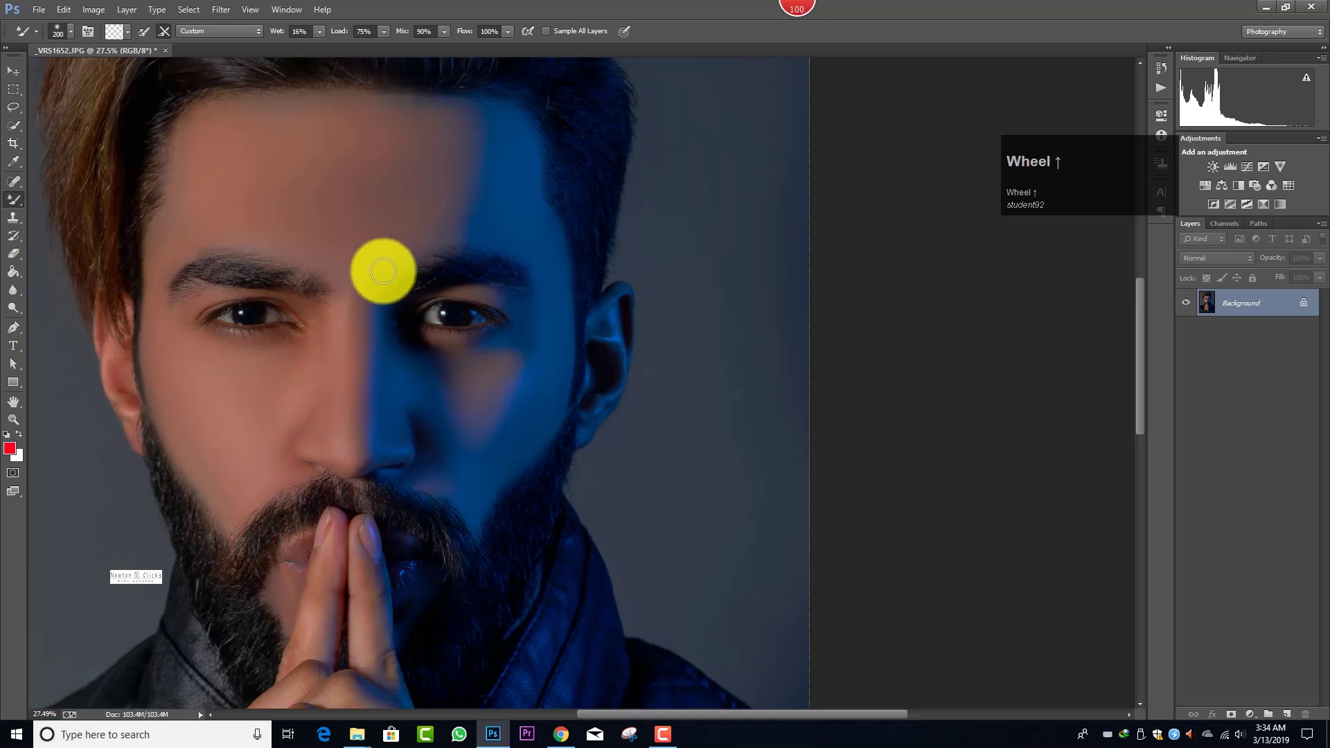
- Smooth the nose bridge, the skin above the blue-lit eyebrow and the blue-lit cheek with the Mixer Brush at size 200
left_click(385, 332)
key("bracketright")
left_click(423, 237)
scroll(510, 365, "down", 1)
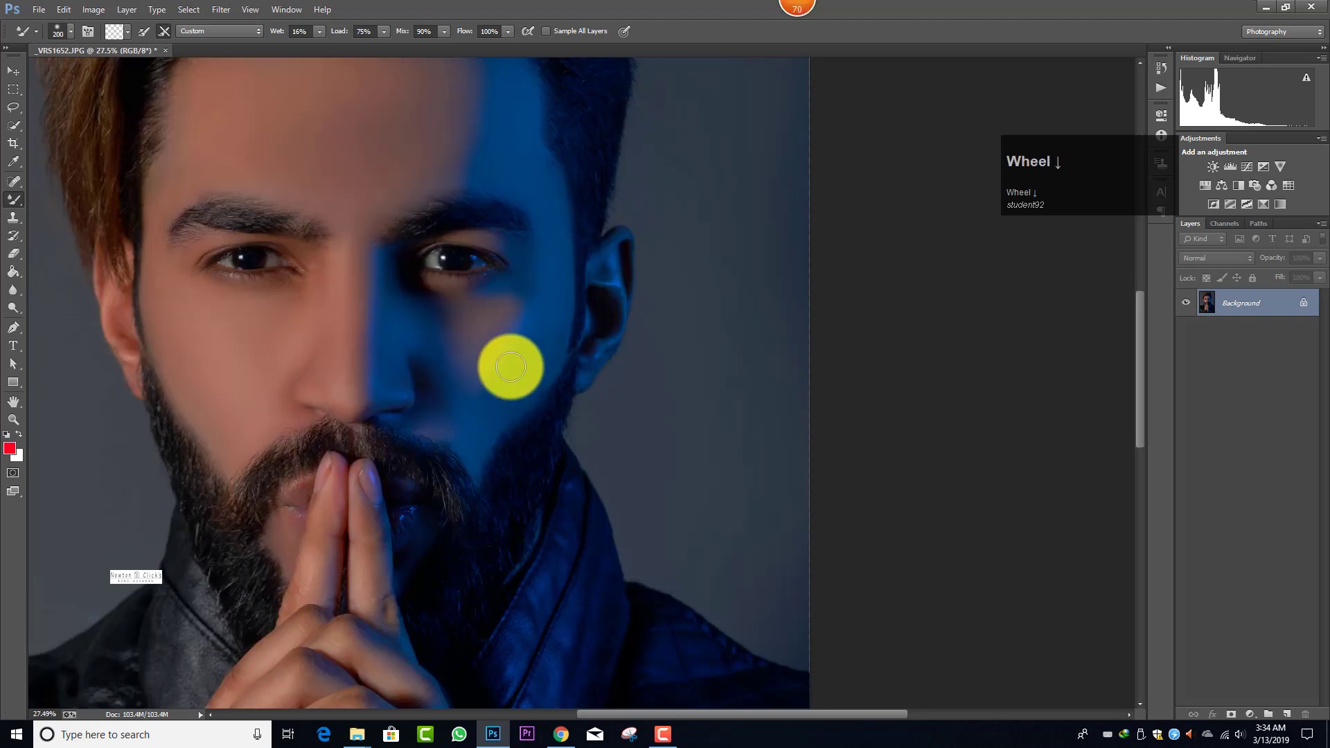
mouse_move(452, 391)
left_mouse_down()
mouse_move(451, 409)
mouse_move(392, 299)
mouse_move(385, 379)
left_mouse_up()
scroll(418, 451, "down", 3)
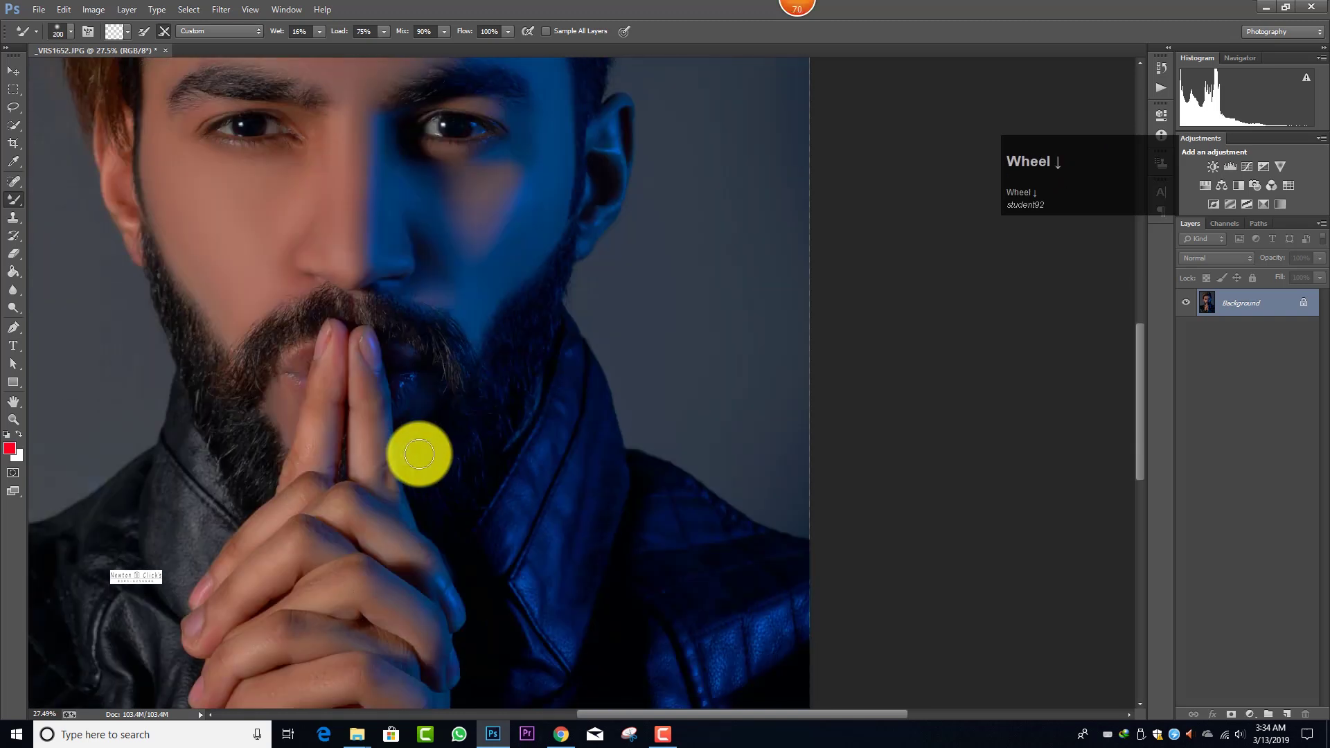
- Reduce the Mixer Brush to size 175 and smooth the skin of the raised fingers and clasped hands
left_click(368, 454)
key("bracketleft")
left_click(295, 482)
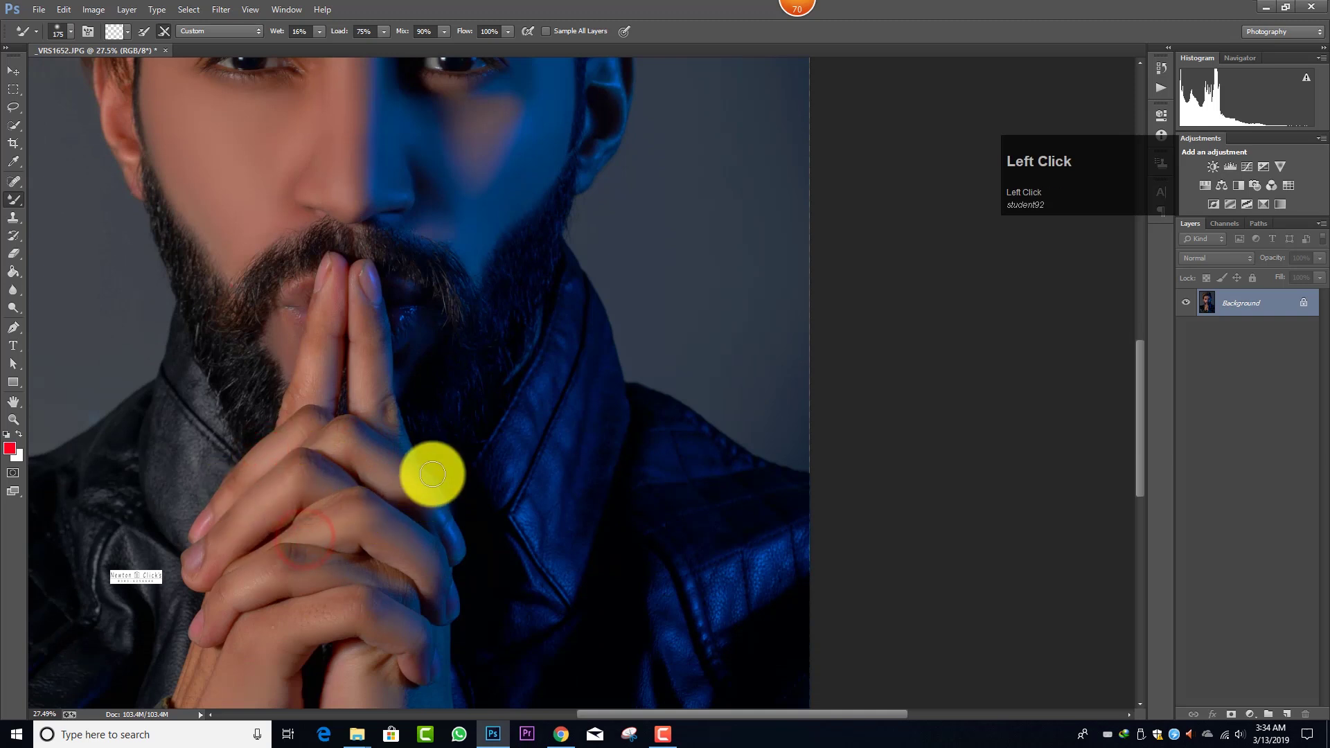
left_click_drag(407, 319, 471, 341)
scroll(471, 341, "down", 1)
scroll(658, 356, "up", 3)
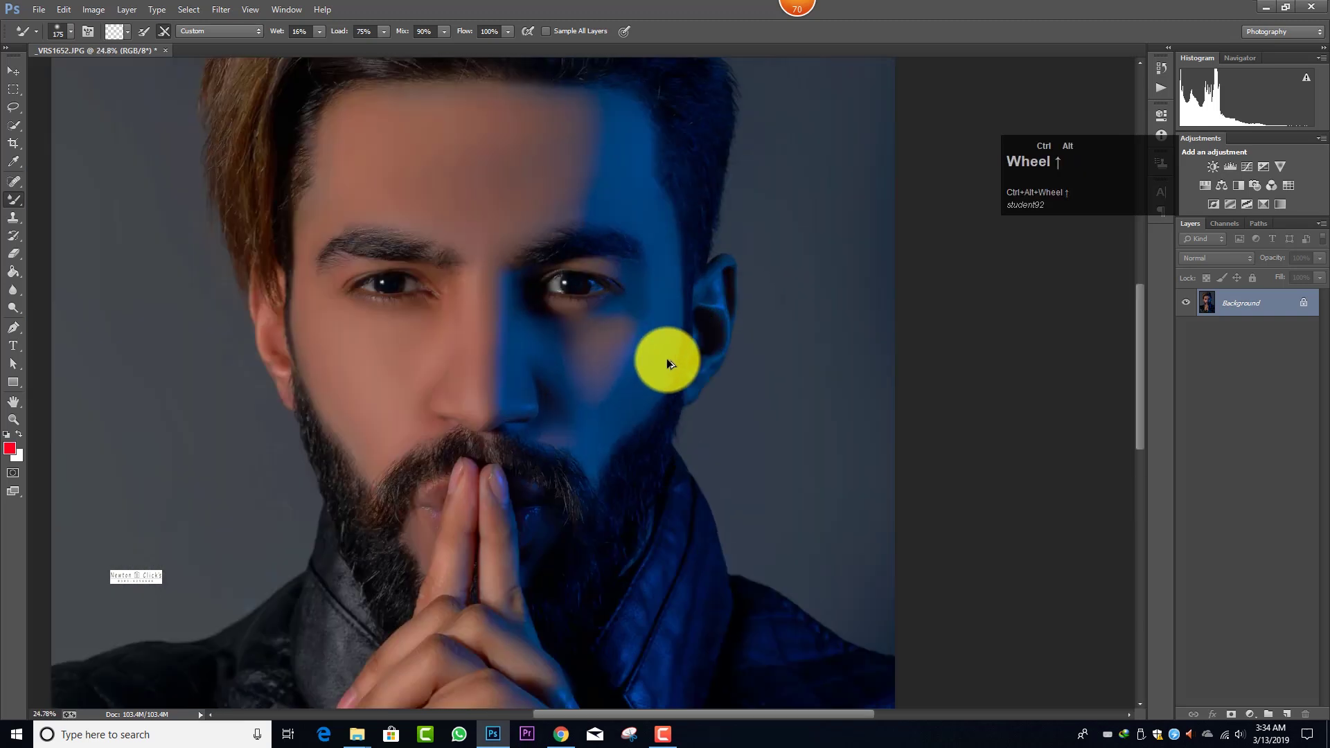
- Enlarge the Mixer Brush to size 250 and blend the blue-lit cheek and the forehead above the blue-lit eyebrow
key("bracketright")
key("bracketright")
mouse_move(628, 359)
left_mouse_down()
mouse_move(540, 452)
mouse_move(534, 419)
mouse_move(477, 367)
left_mouse_up()
scroll(437, 285, "up", 1)
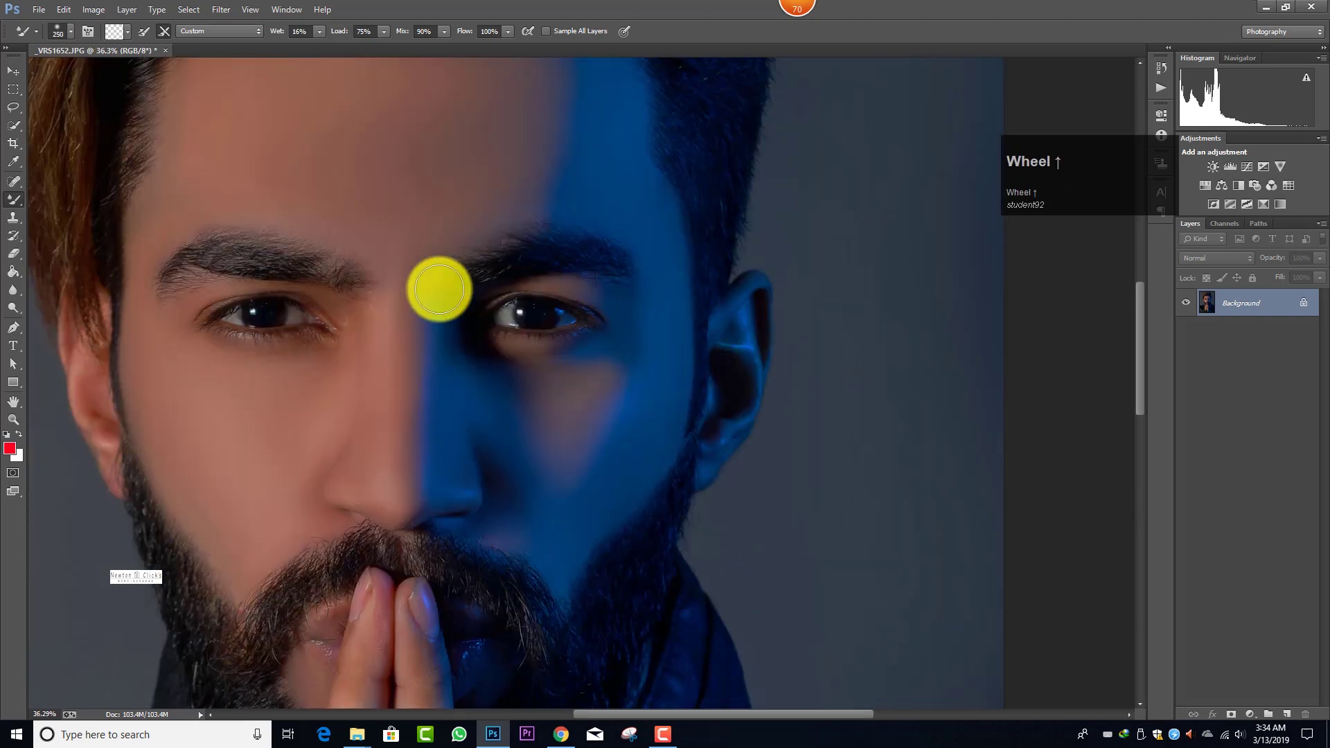
left_click_drag(439, 246, 519, 205)
left_click(567, 203)
- Reduce the Mixer Brush to size 150 and refine the light edge along the nose bridge between the eyebrows
key("bracketleft")
key("bracketleft")
key("bracketleft")
mouse_move(435, 303)
left_mouse_down()
mouse_move(401, 246)
mouse_move(228, 216)
mouse_move(425, 291)
left_mouse_up()
scroll(425, 290, "down", 4)
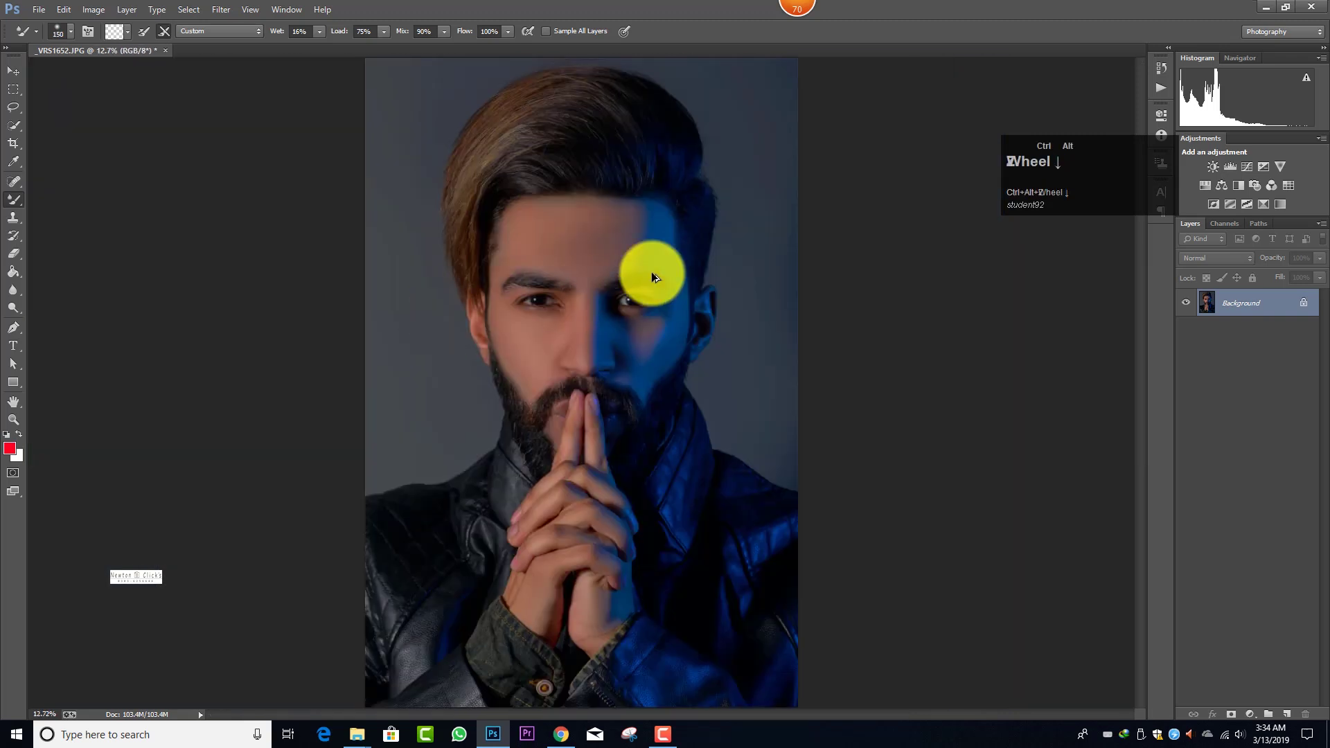
- Blend the warm-lit cheek broadly with the Mixer Brush and check the face at several zoom levels
left_click_drag(544, 329, 541, 360)
scroll(693, 323, "down", 1)
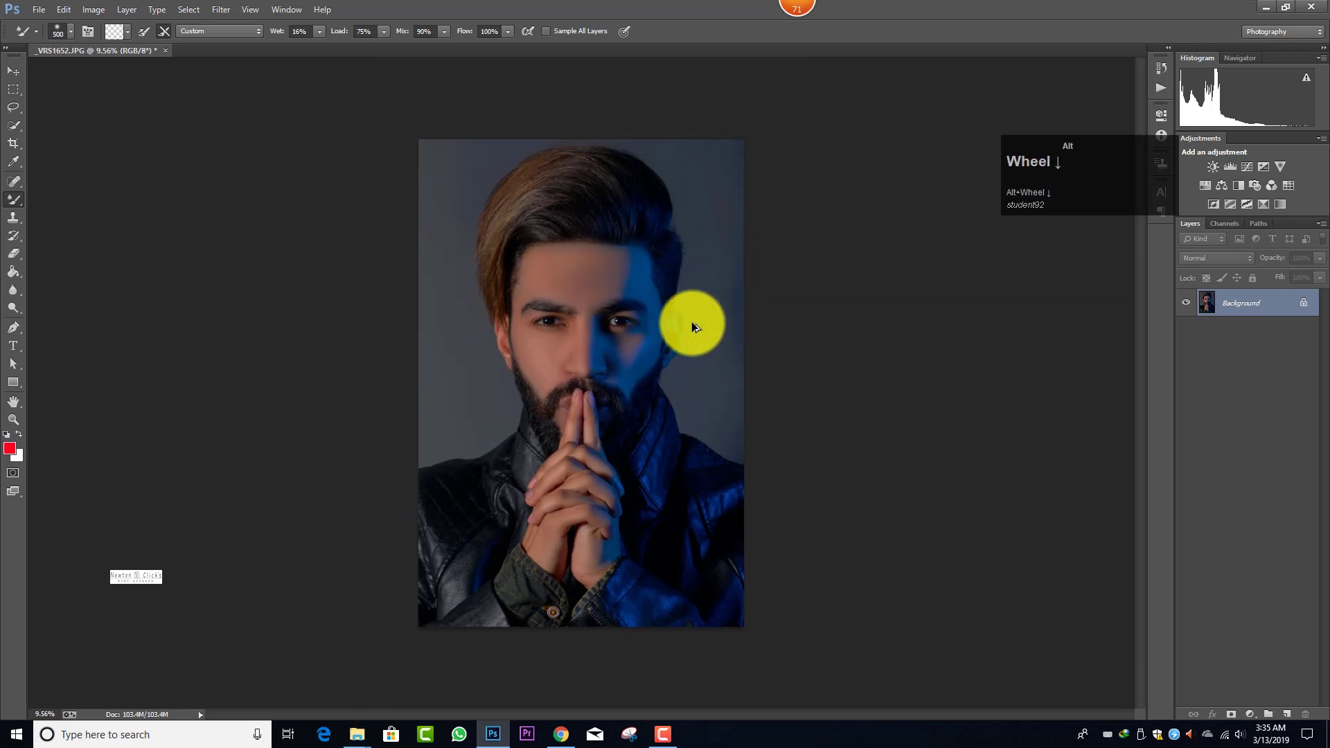
scroll(683, 284, "up", 1)
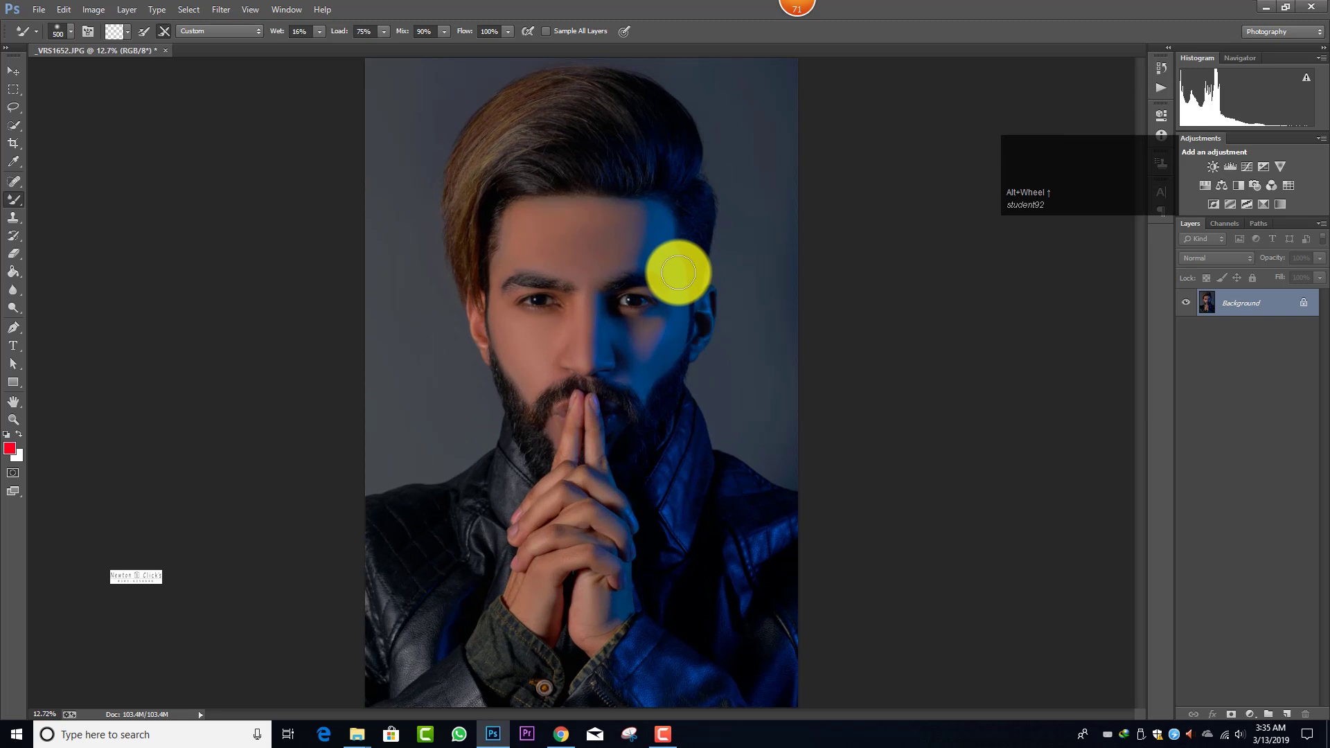
scroll(600, 255, "up", 5)
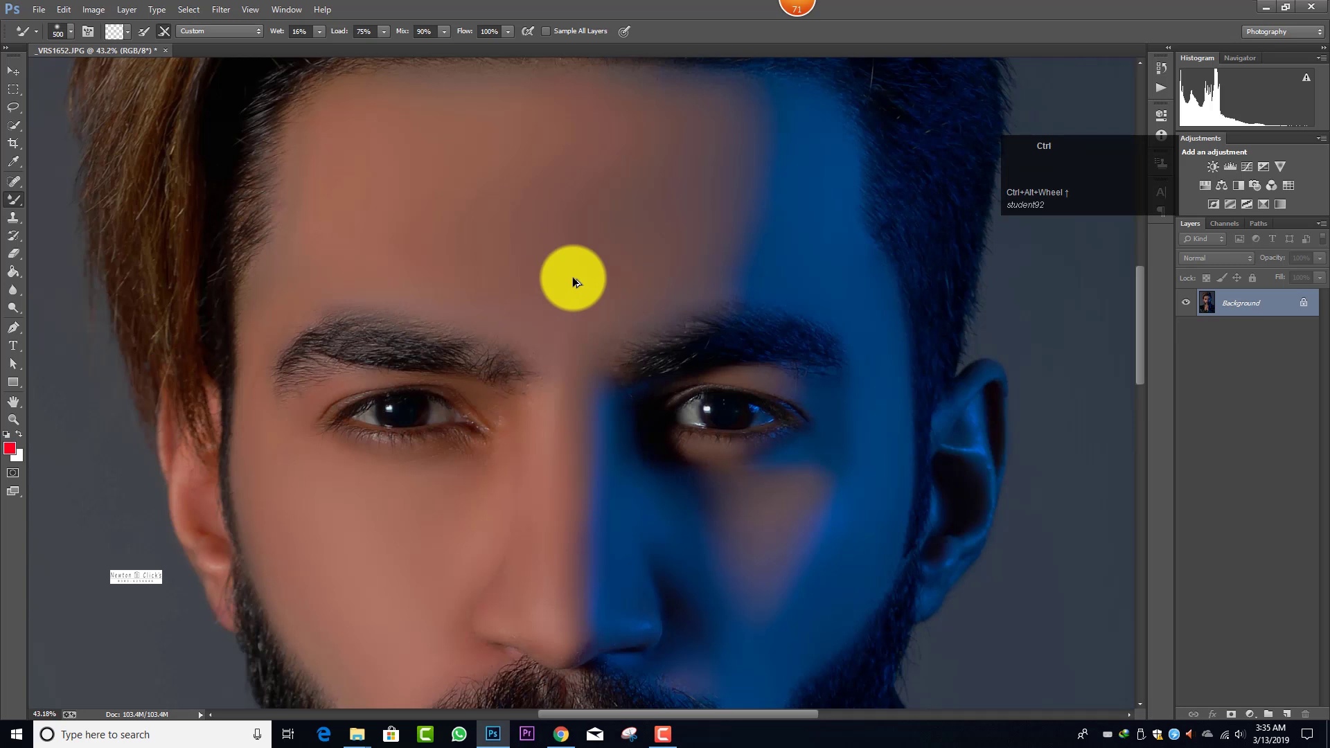
- Sharpen the portrait in Camera Raw with a sharpening amount of 94 and apply it
key("ctrl+shift+a")
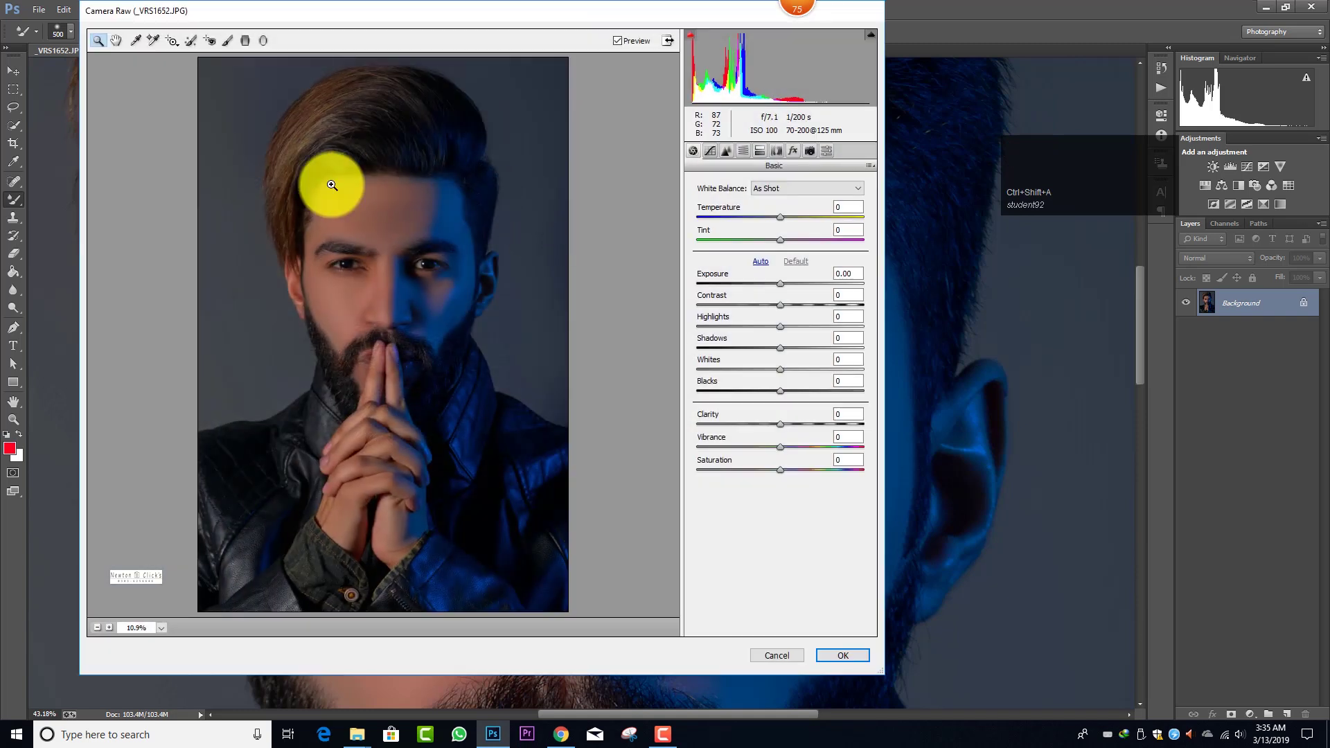
left_click(271, 154)
scroll(526, 208, "up", 2)
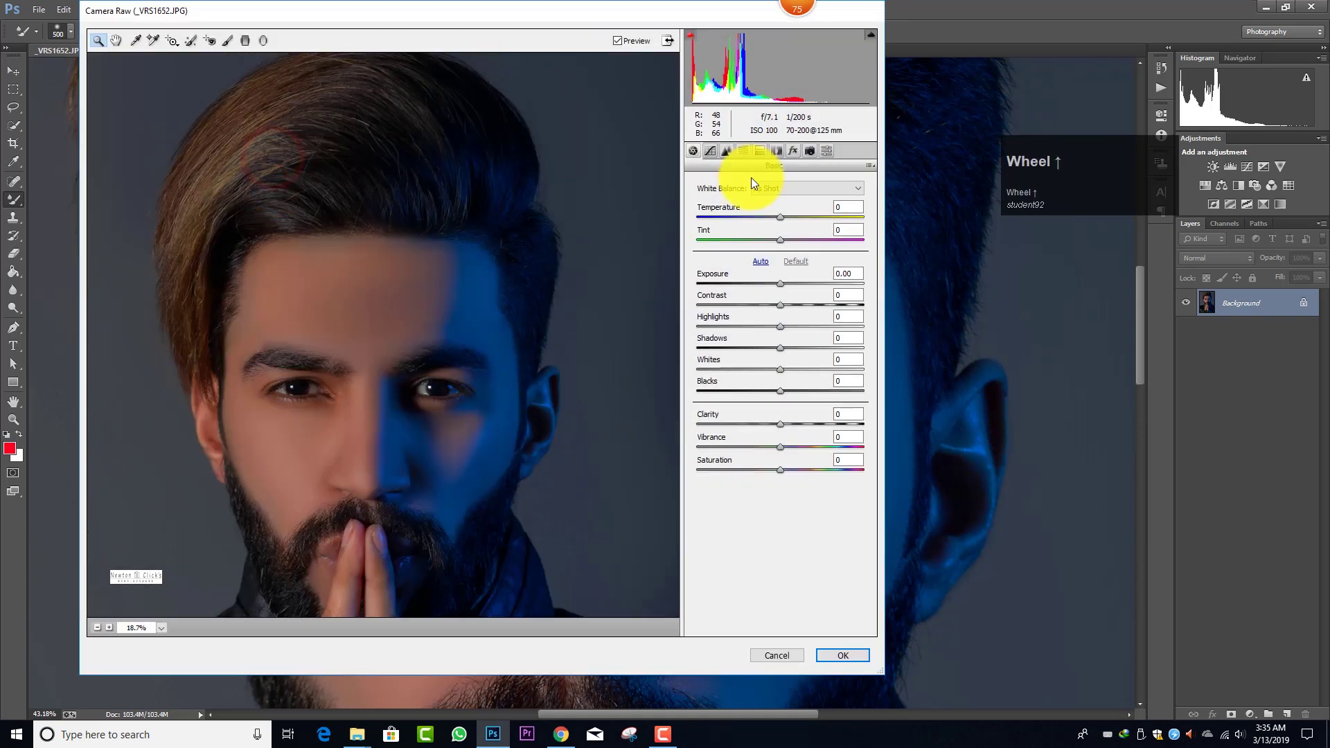
left_click(726, 151)
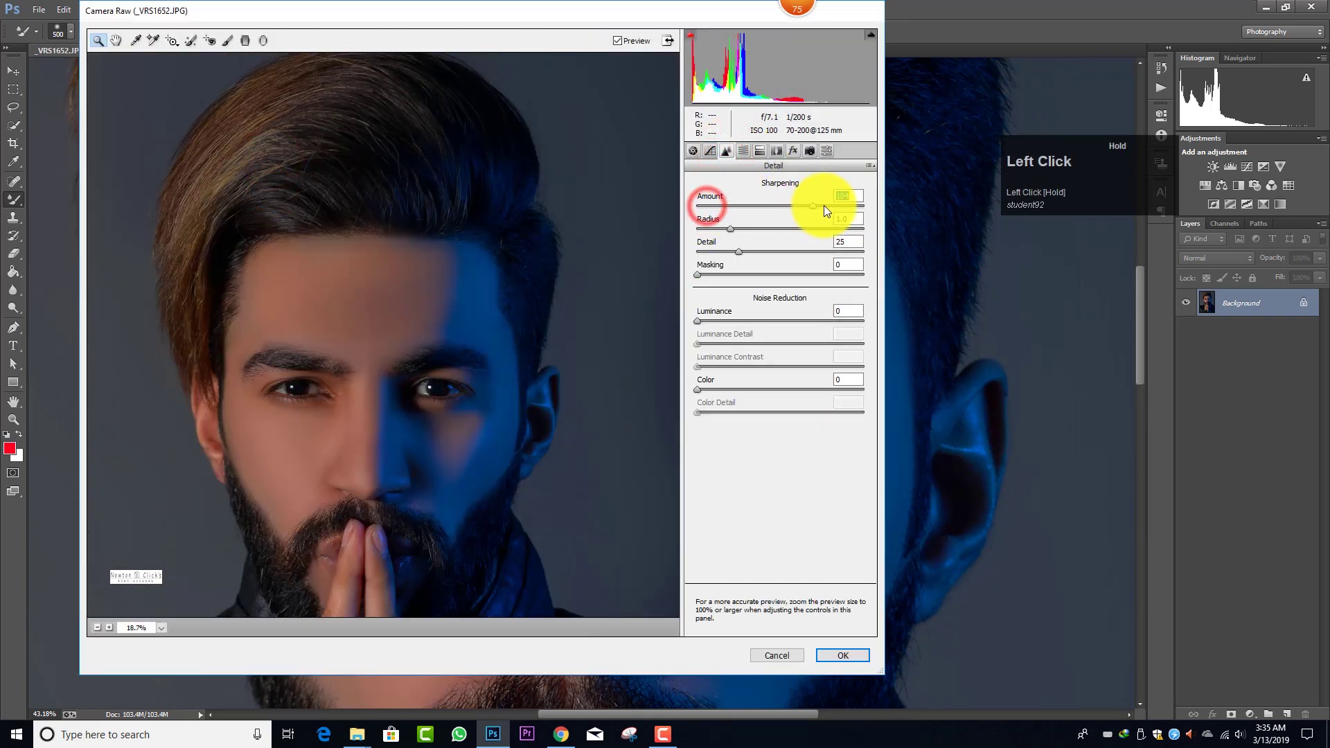
left_click_drag(272, 255, 462, 420)
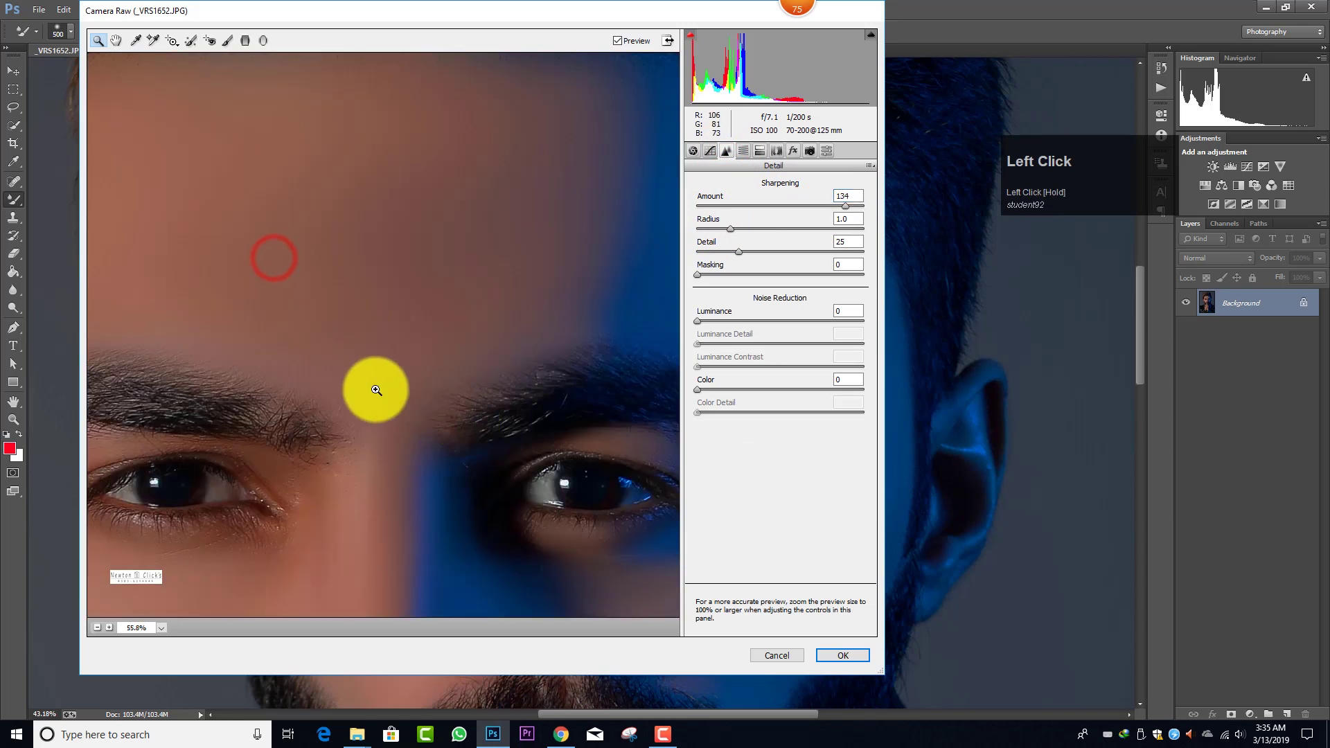
left_click_drag(834, 206, 932, 206)
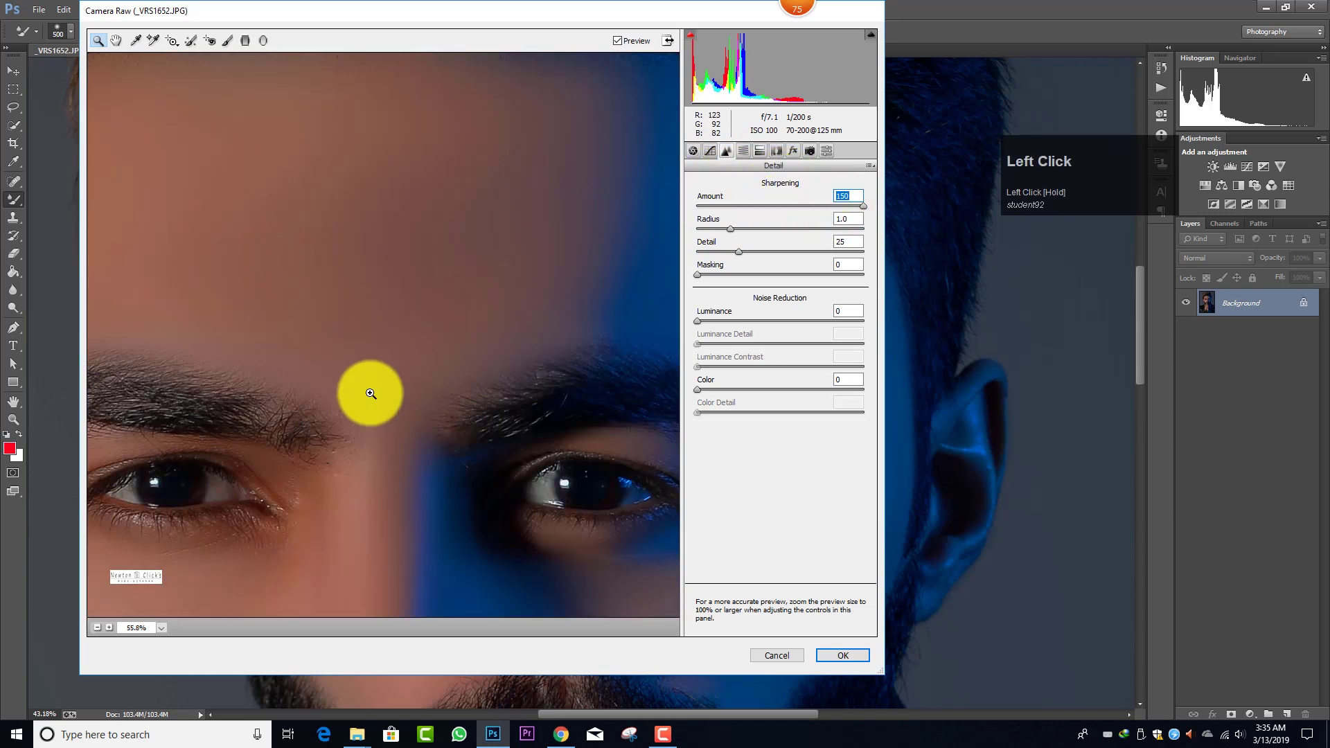
scroll(365, 386, "down", 5)
scroll(291, 368, "up", 3)
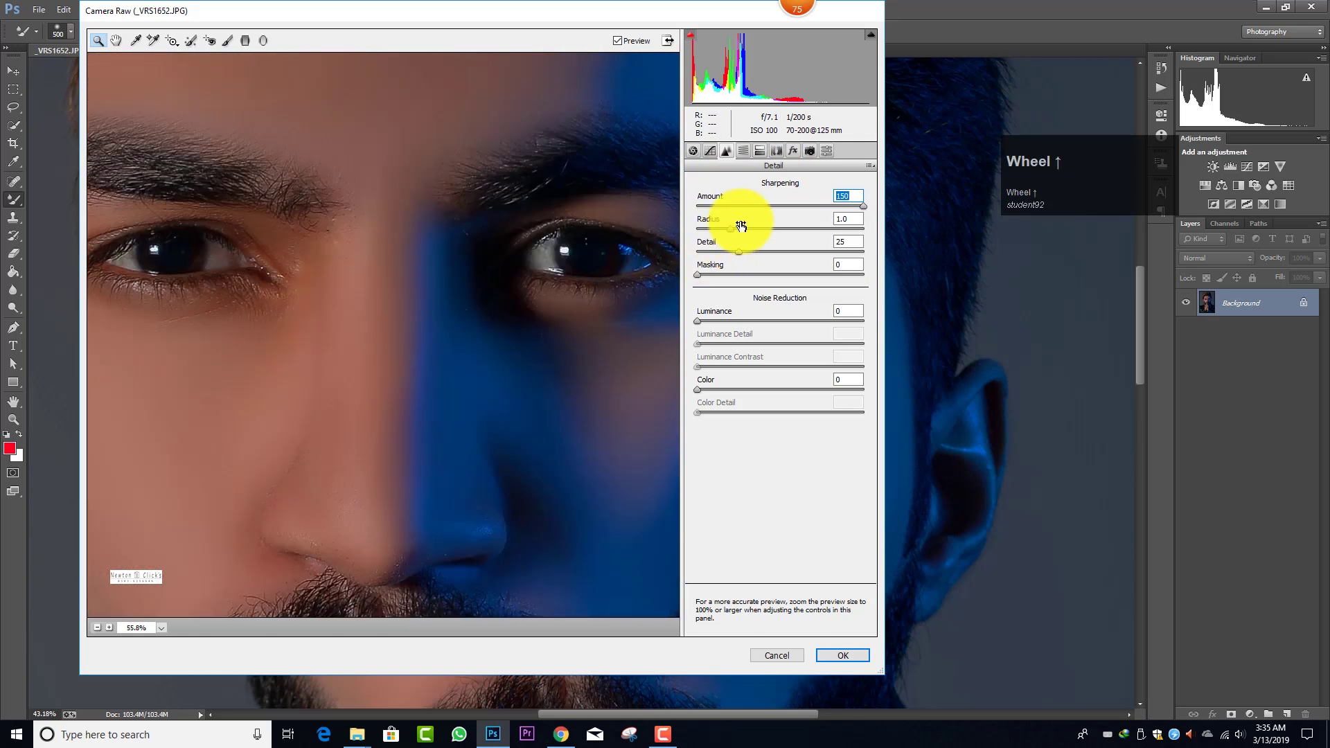
left_click(800, 206)
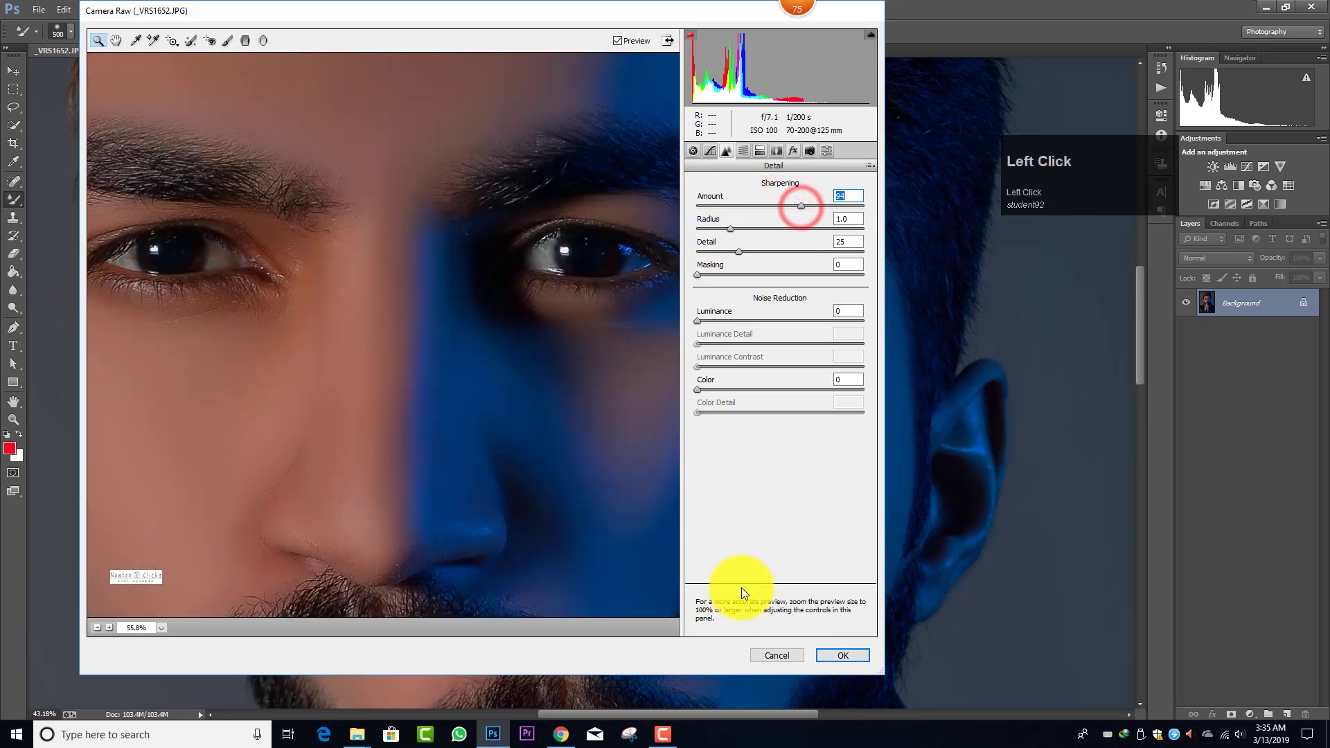
left_click(834, 654)
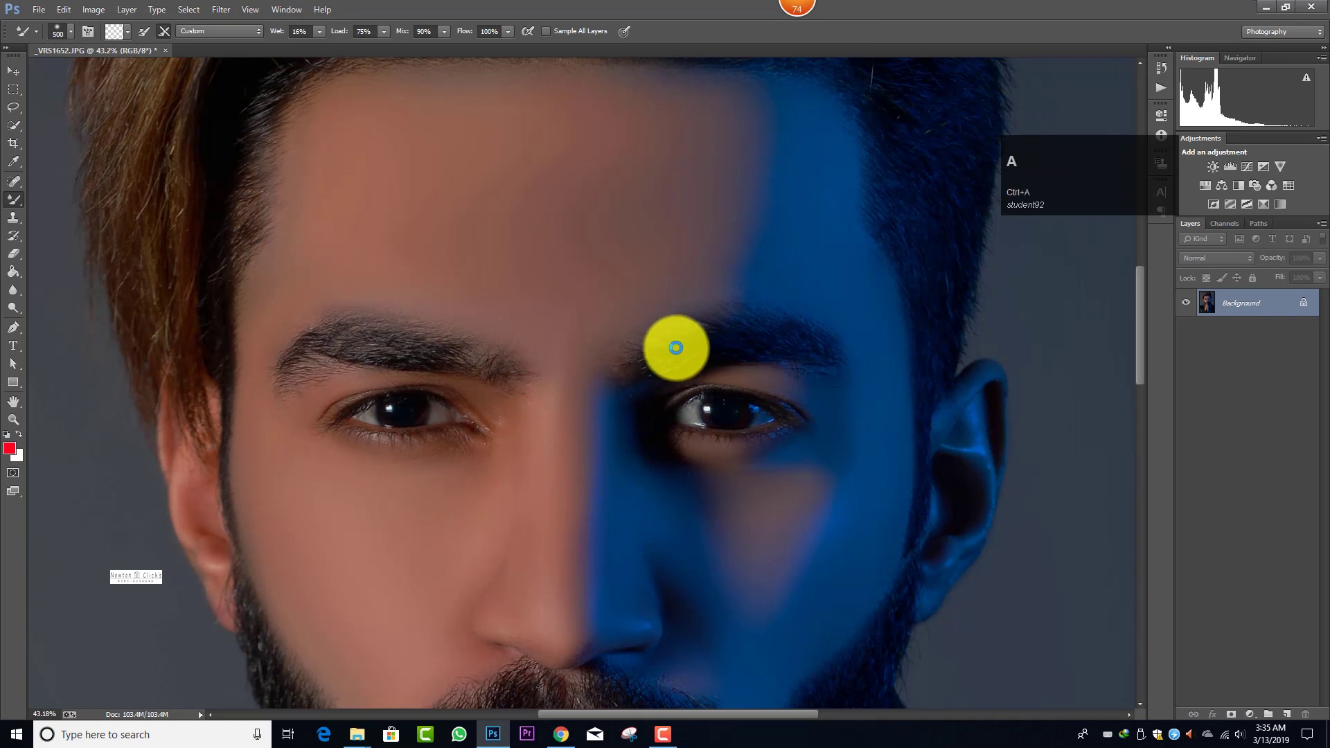
- Apply a parametric tone curve in Camera Raw with Highlights +100, Lights +5, Darks -10 and Shadows +4
key("ctrl+shift+a")
left_click(711, 151)
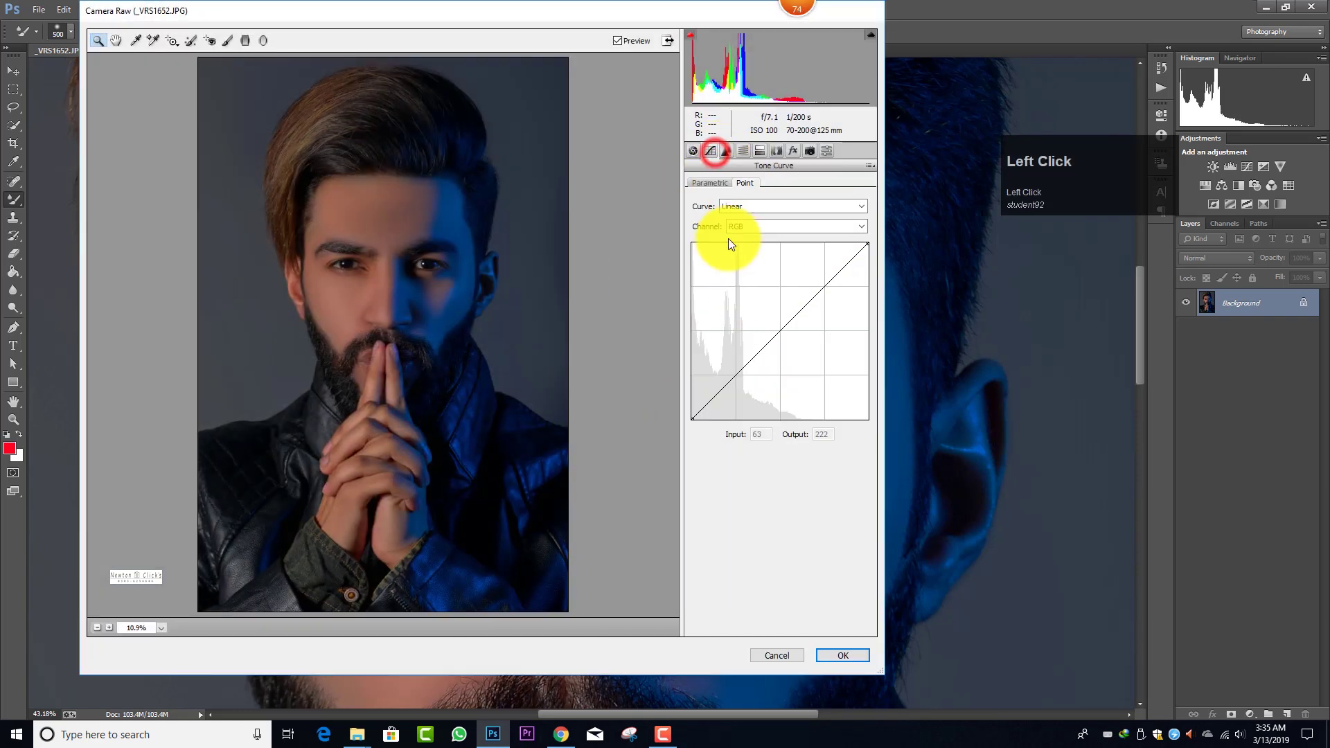
left_click(709, 183)
mouse_move(781, 402)
left_mouse_down()
mouse_move(811, 396)
mouse_move(779, 400)
left_mouse_up()
left_click_drag(858, 387, 700, 388)
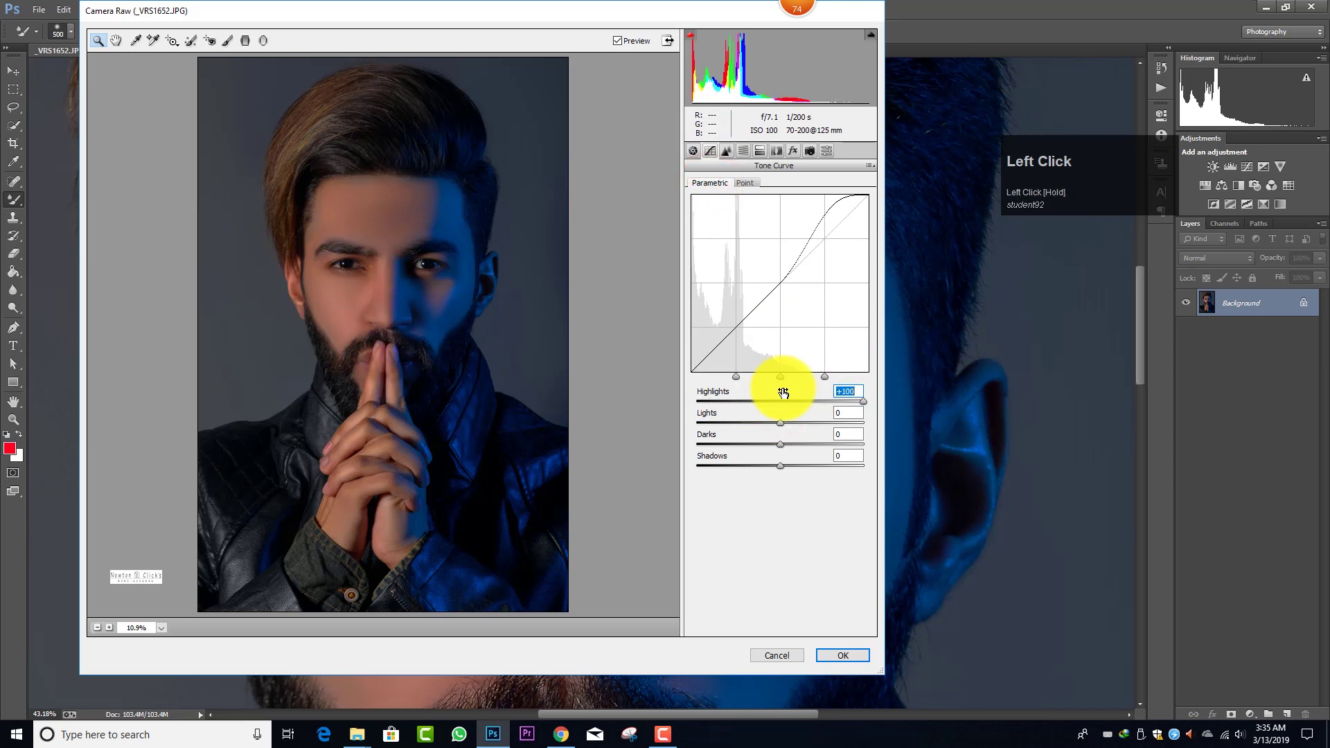
mouse_move(778, 424)
left_mouse_down()
mouse_move(798, 421)
mouse_move(781, 422)
mouse_move(797, 443)
mouse_move(783, 443)
left_mouse_up()
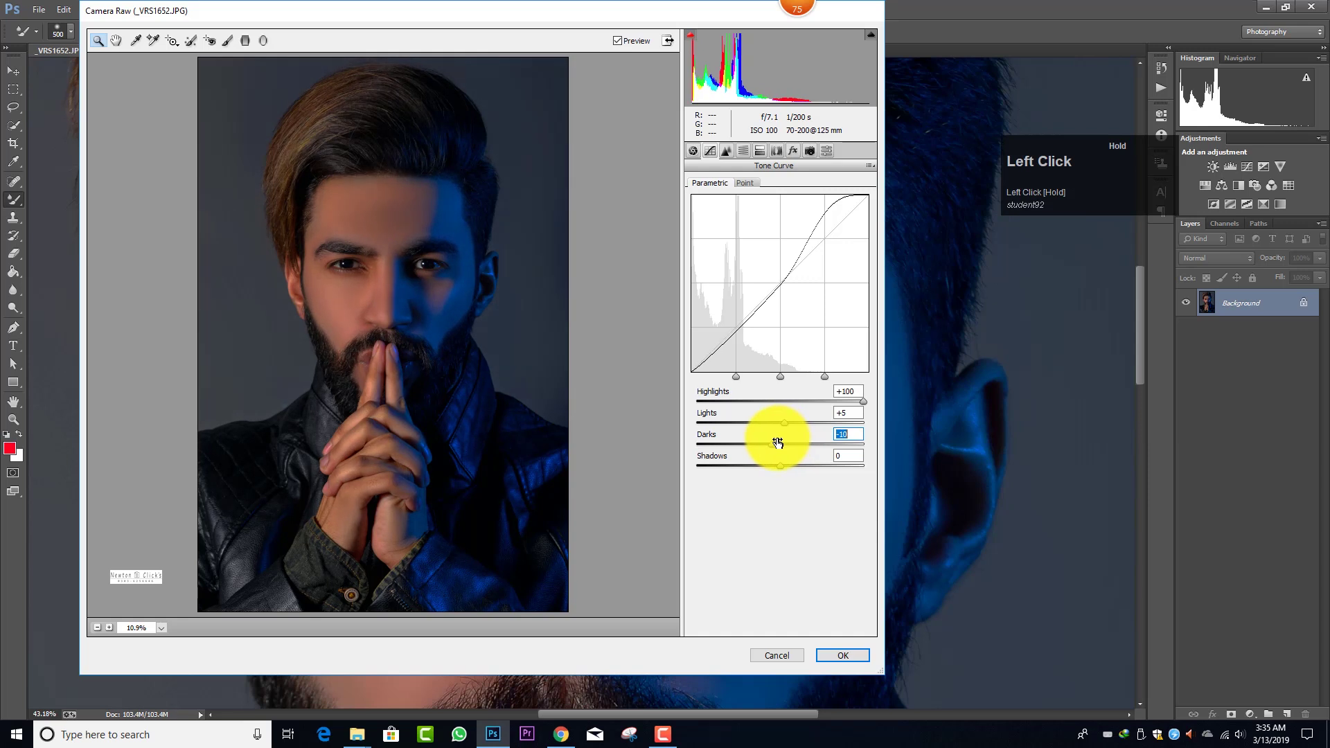
left_click(783, 464)
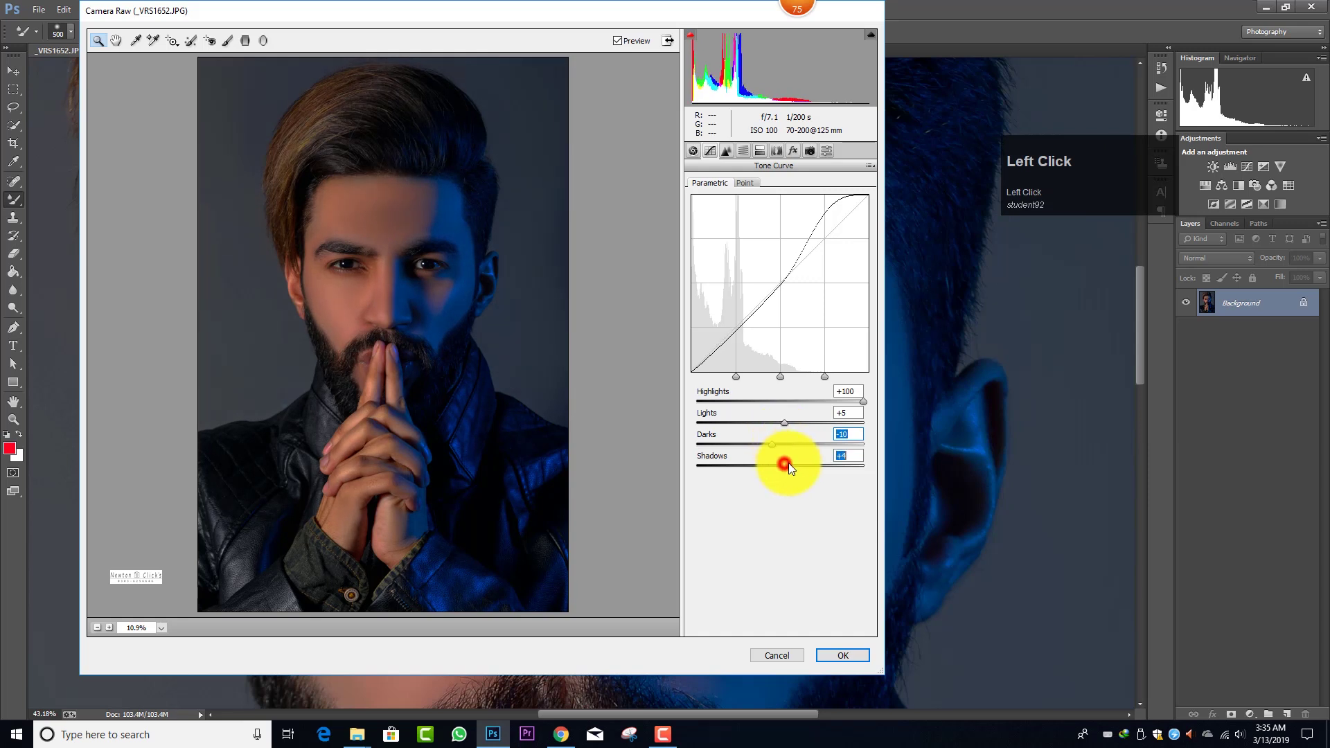
left_click(846, 657)
- Blend the forehead skin down toward the eyebrows with the Mixer Brush at size 500
scroll(596, 323, "down", 3, "ctrl+alt")
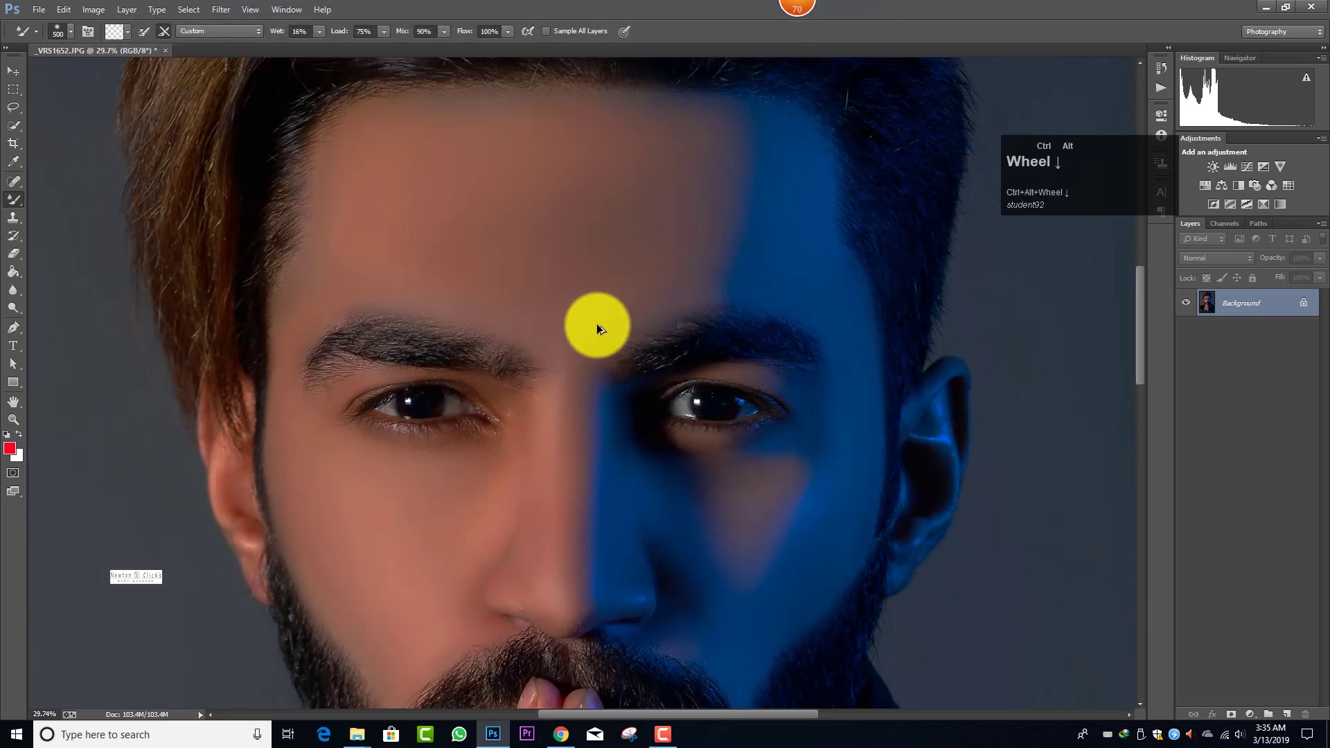
scroll(597, 323, "down", 1, "ctrl+alt")
scroll(594, 321, "up", 4, "ctrl")
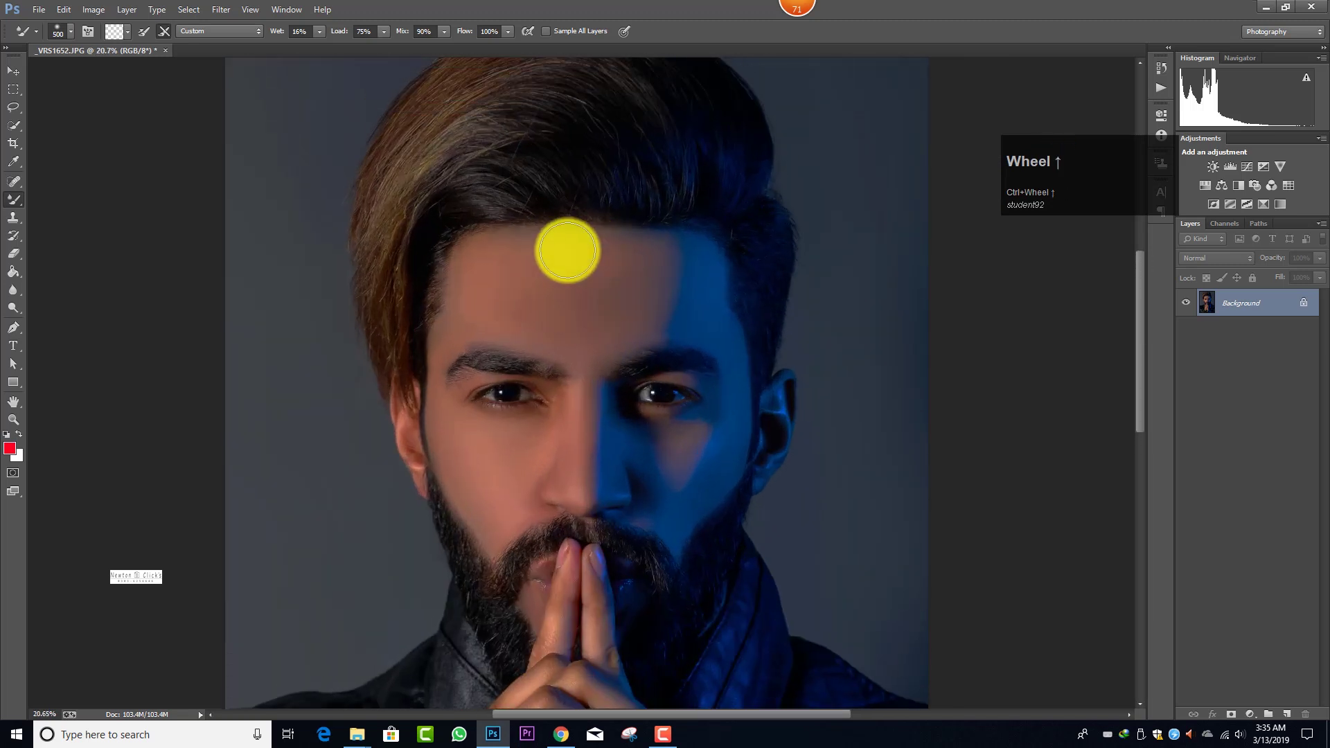
mouse_move(547, 269)
left_mouse_down()
mouse_move(630, 281)
mouse_move(554, 271)
mouse_move(582, 315)
mouse_move(612, 319)
left_mouse_up()
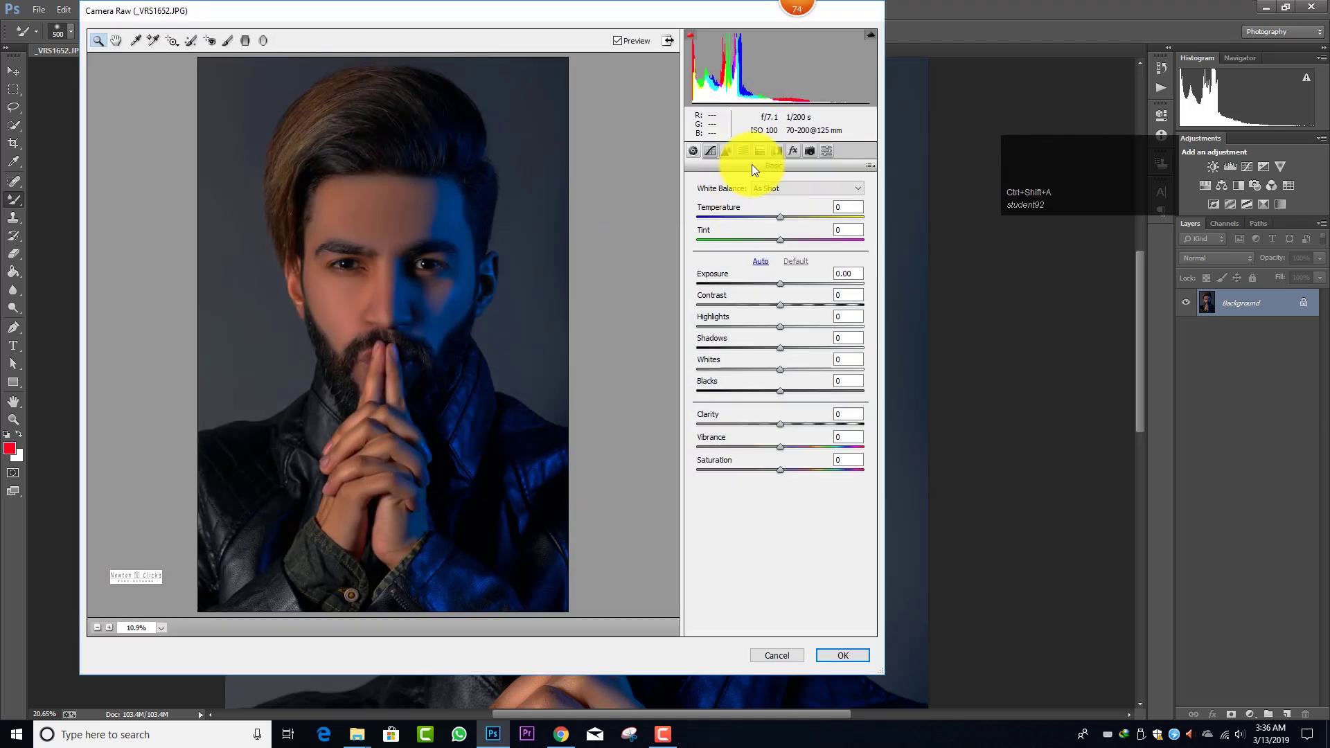
- Add a midpoint to the RGB point curve in Camera Raw and nudge it slightly
left_click(743, 151)
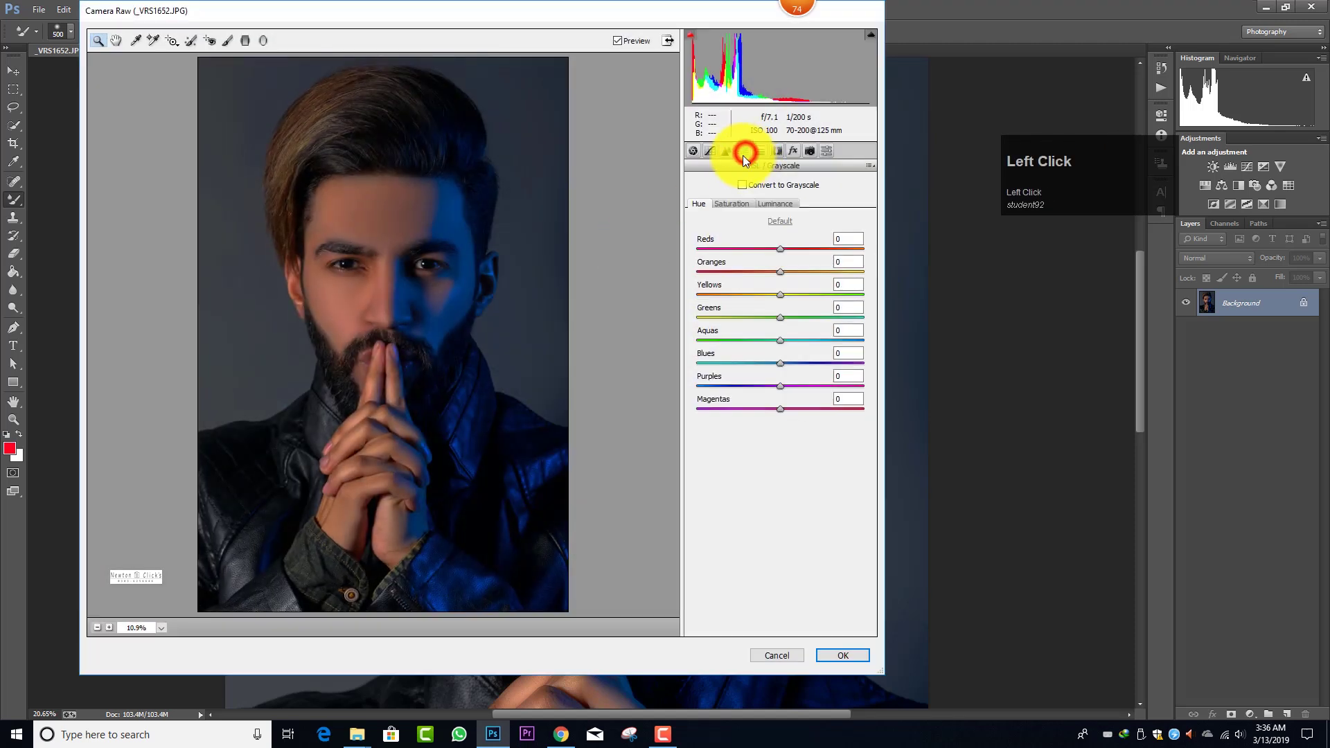
left_click(708, 151)
left_click(753, 223)
left_click(757, 223)
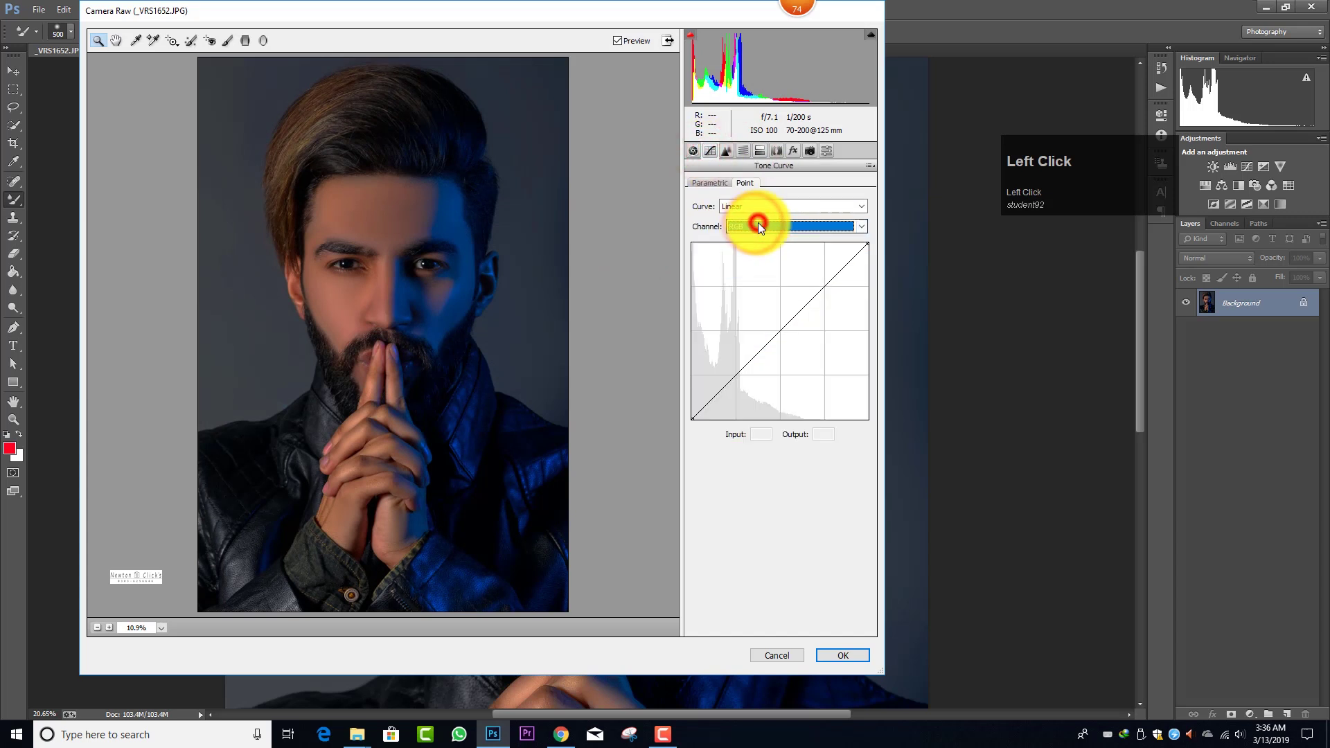
left_click_drag(779, 332, 777, 333)
- Adjust the red channel's point curve, undoing the strong midtone lift and raising the black point to output 5
left_click(761, 225)
left_click(757, 248)
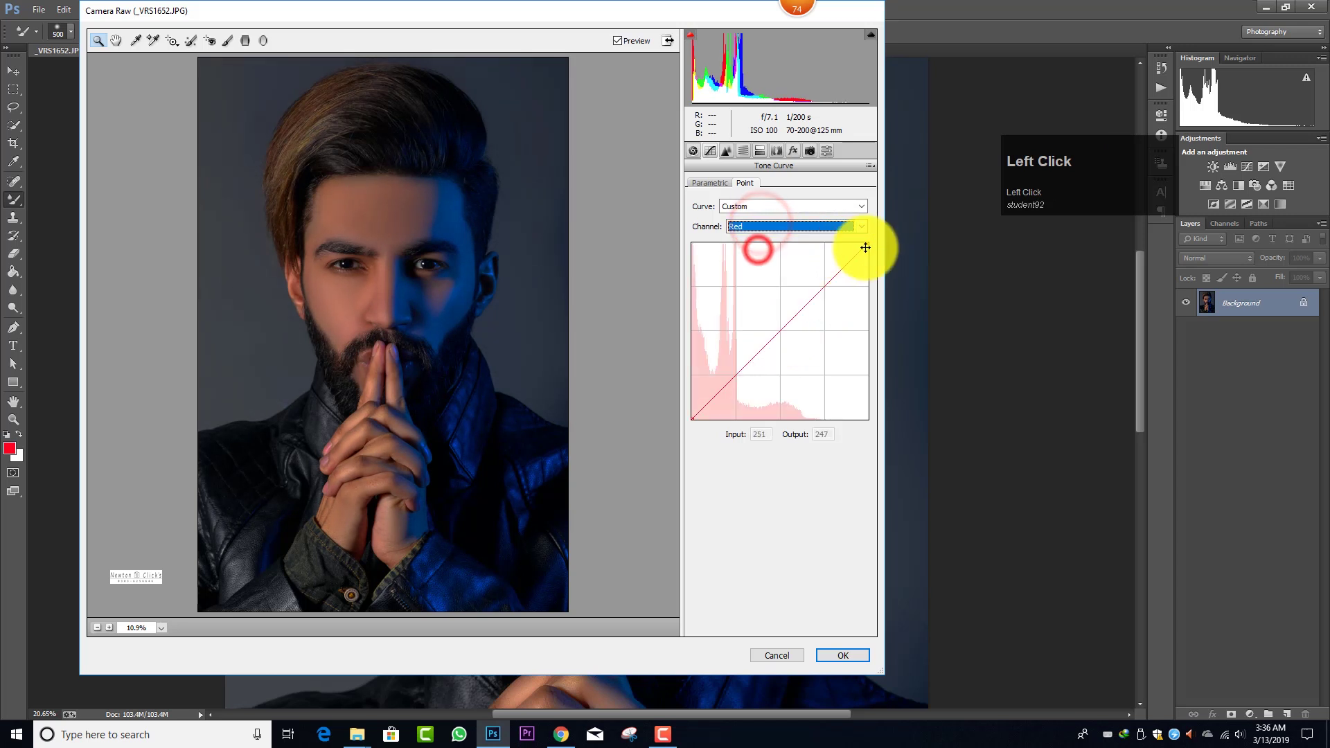
left_click_drag(867, 244, 858, 243)
left_click_drag(781, 332, 700, 424)
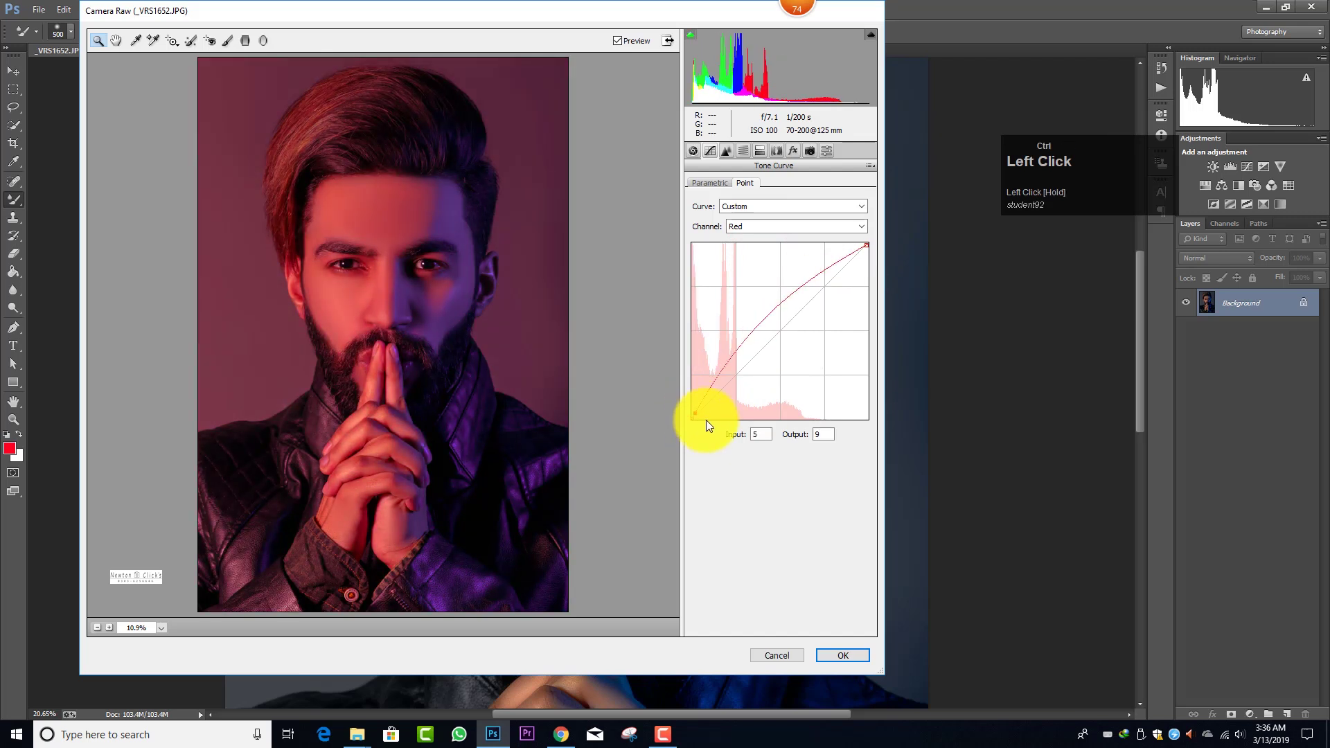
key("ctrl+z")
left_click(691, 418, "ctrl")
left_click_drag(691, 418, 690, 416)
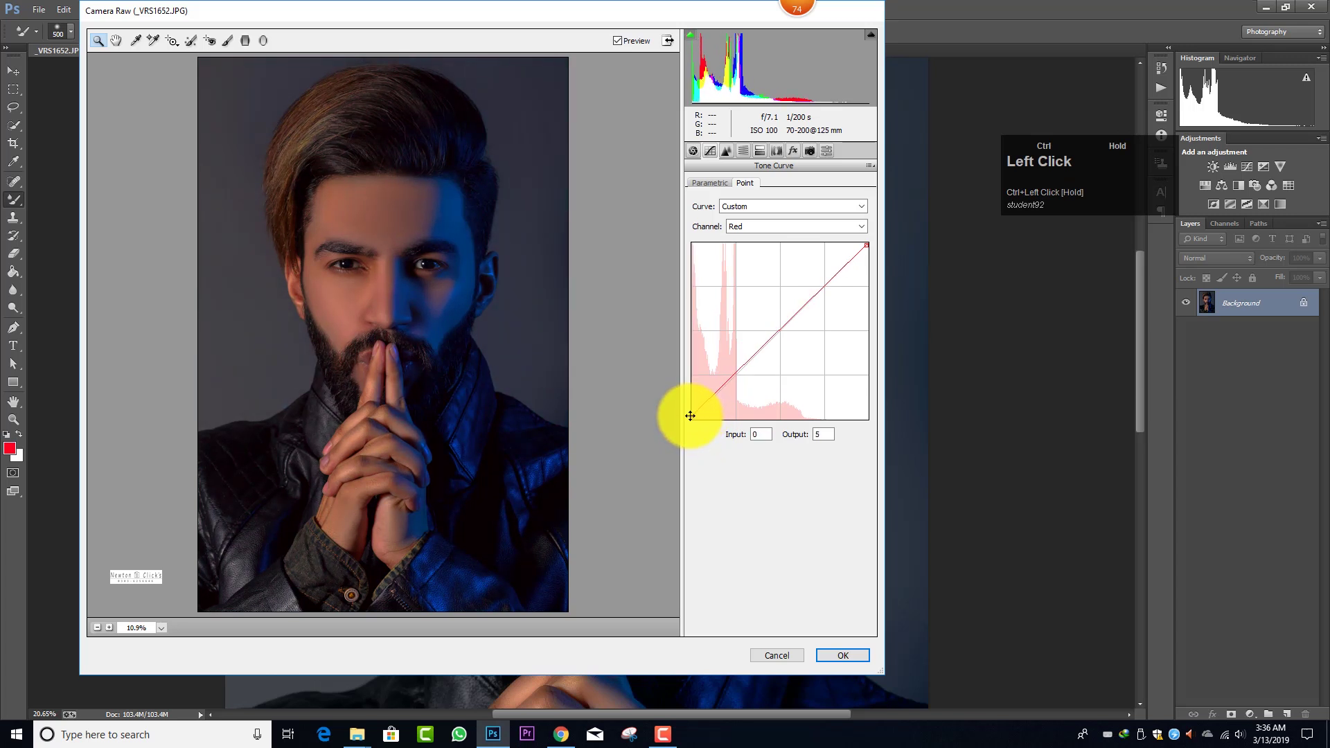
- Lower the blue curve's white point to output 236, set its dark point to input 9, output 2, and apply
left_click(744, 226)
left_click(751, 261)
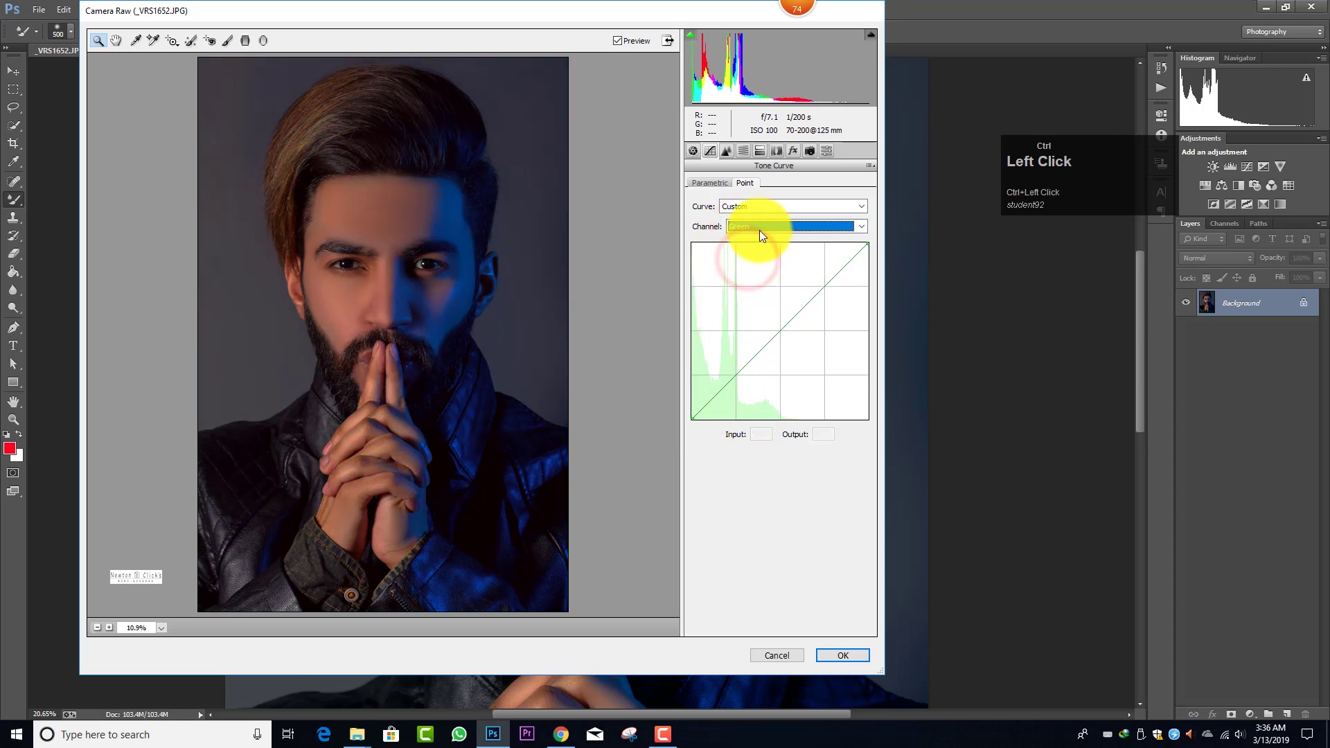
left_click(748, 273)
left_click_drag(866, 243, 874, 257)
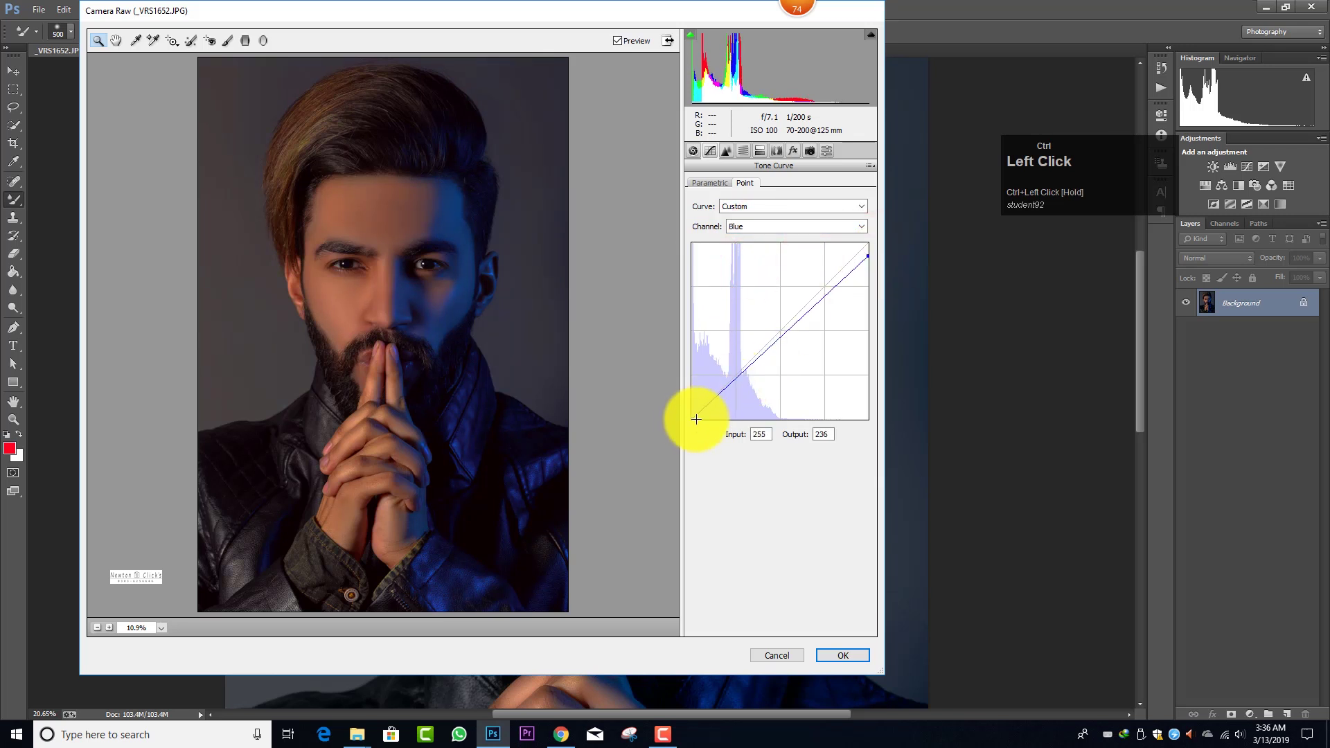
left_click_drag(693, 416, 699, 418)
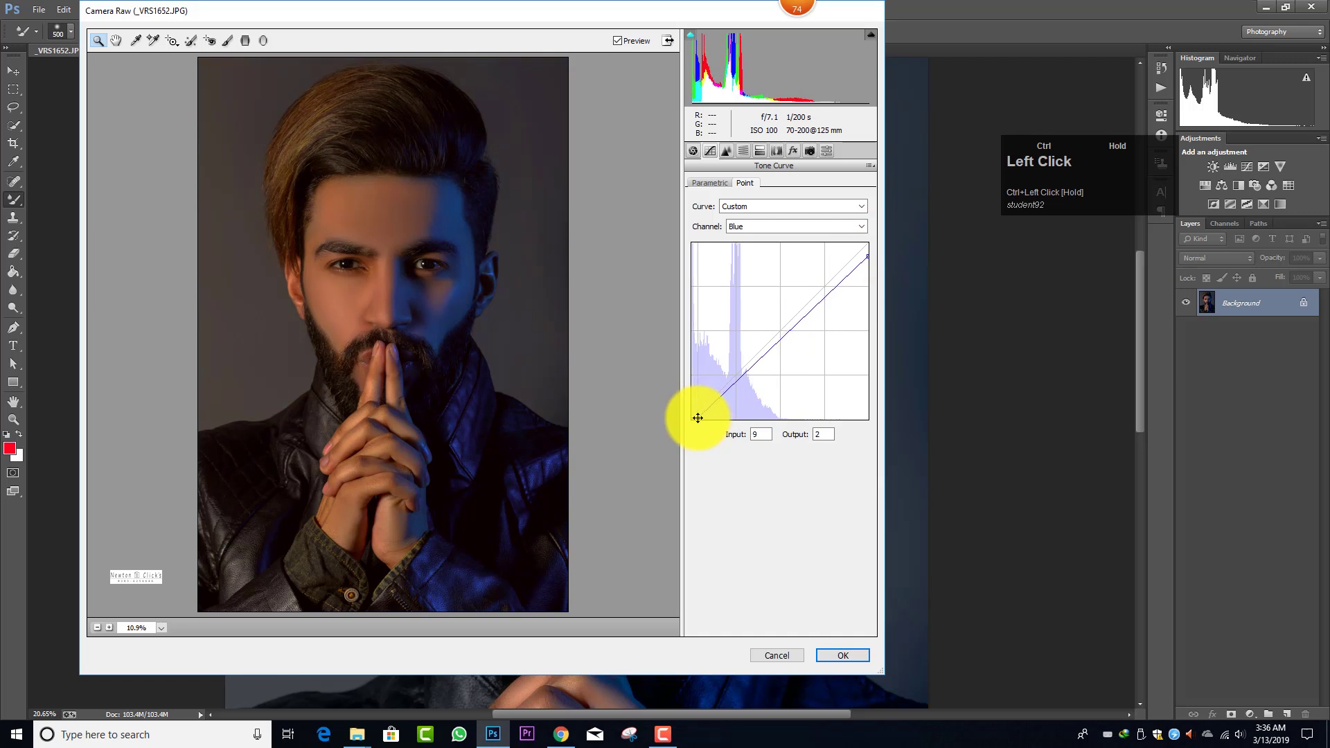
left_click(842, 656)
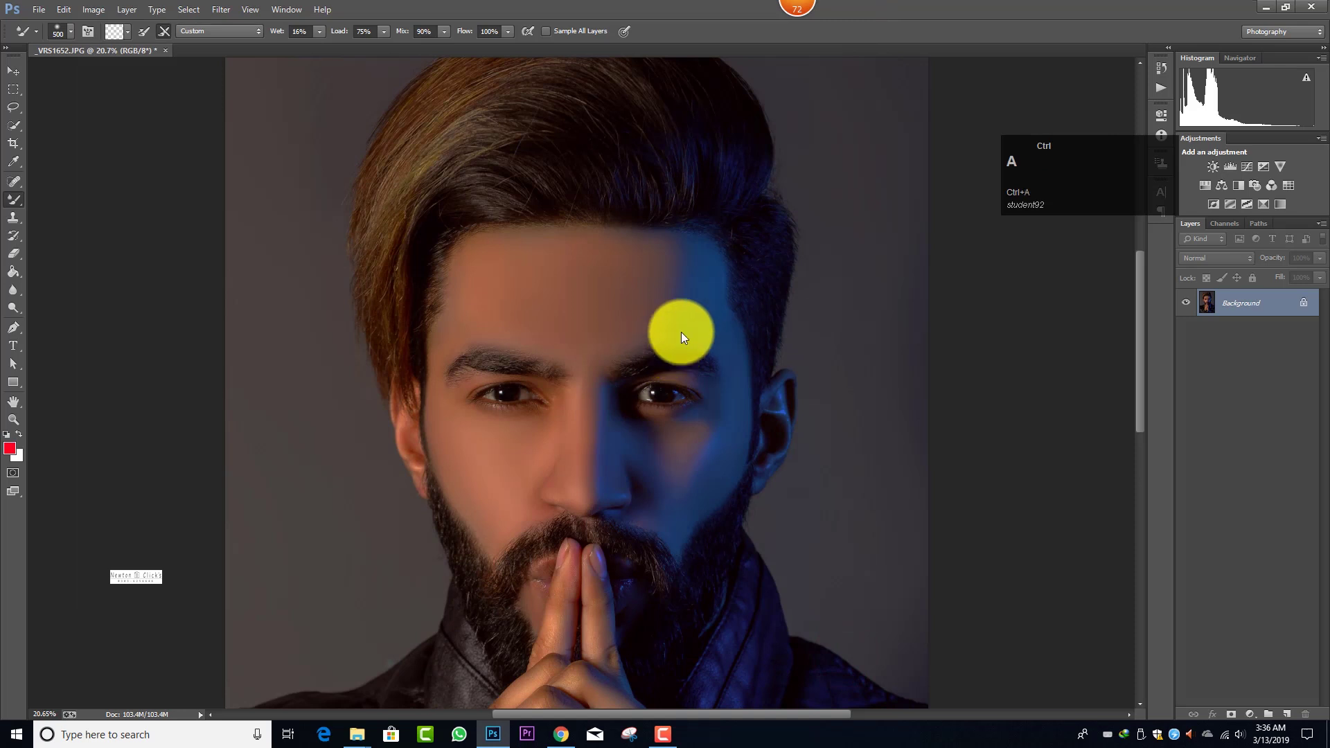
- Tint the highlights with Camera Raw split toning, using hue 47 and saturation 14
key("ctrl+shift+a")
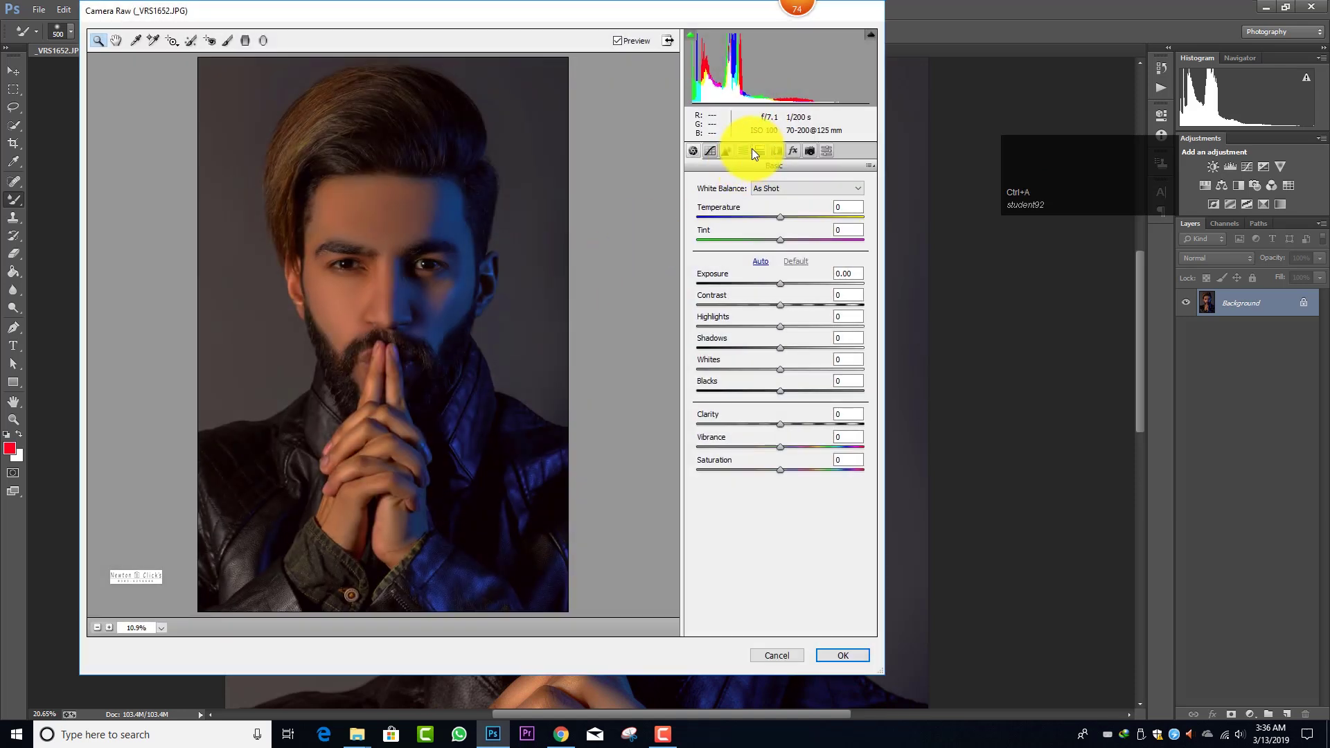
left_click(759, 151)
left_click_drag(697, 228, 886, 208)
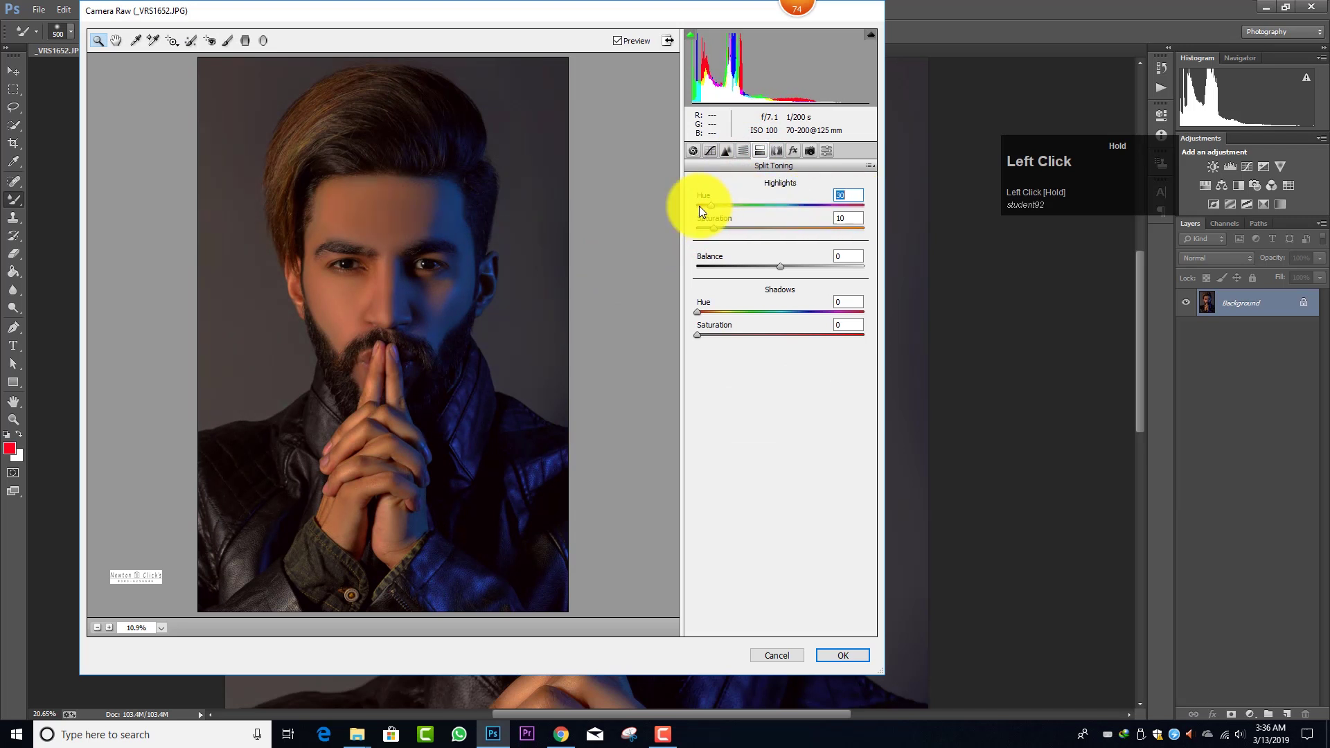
left_click_drag(700, 206, 719, 228)
- Tint the shadows with split toning at hue 35 and a very low saturation, and apply the filter
left_click_drag(699, 338, 728, 335)
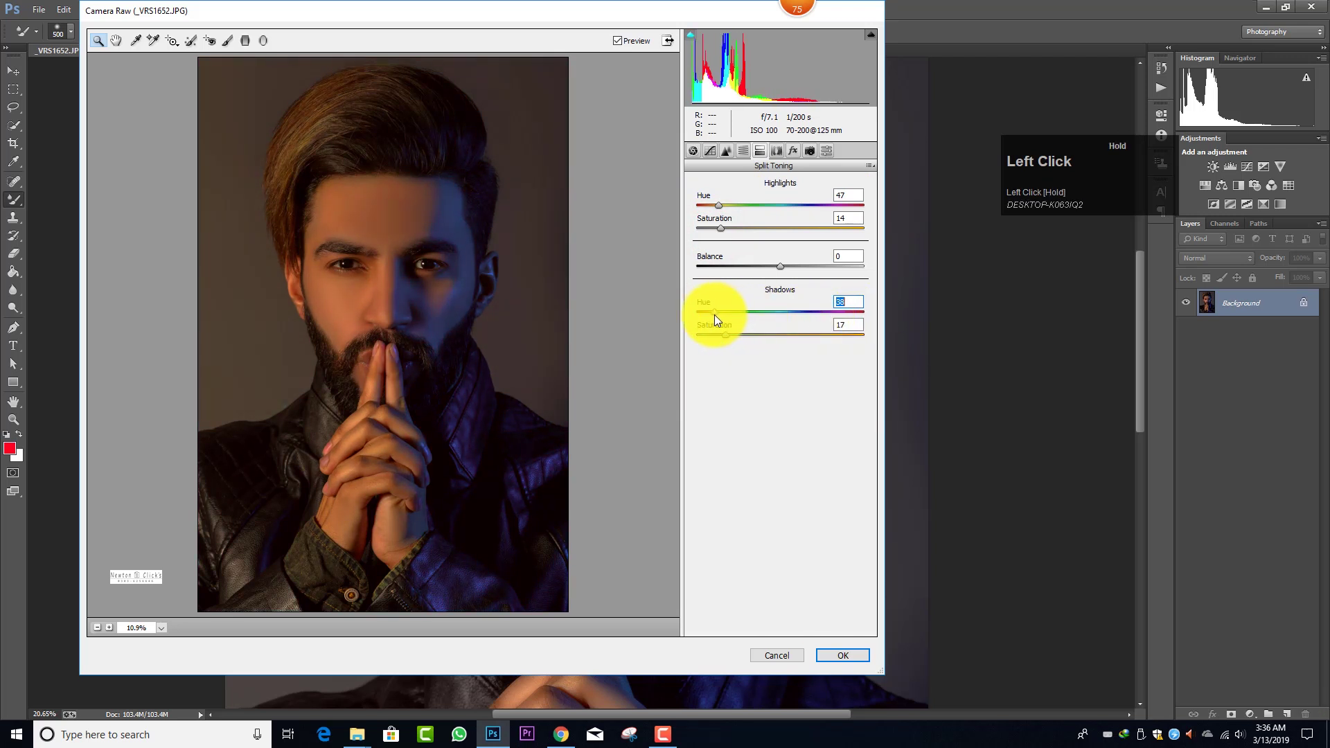
left_click_drag(713, 315, 697, 315)
left_click_drag(714, 314, 705, 332)
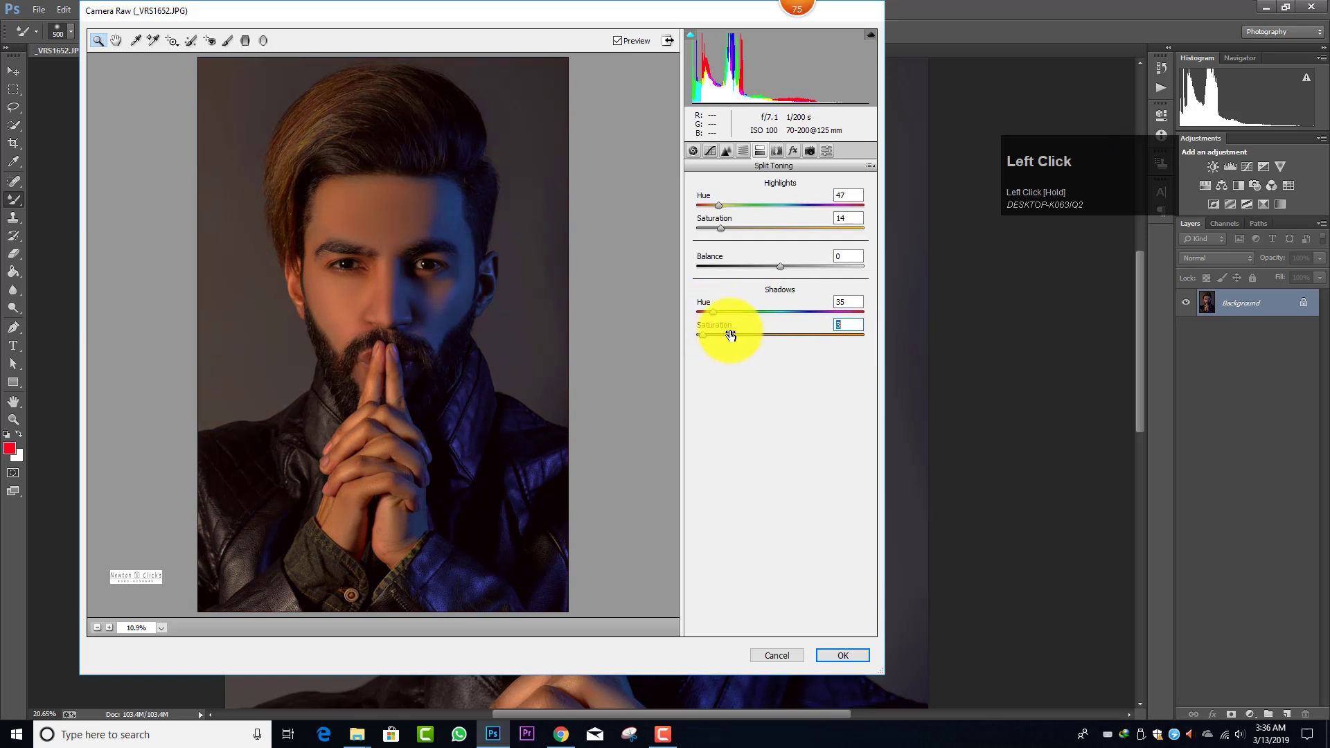
left_click(846, 655)
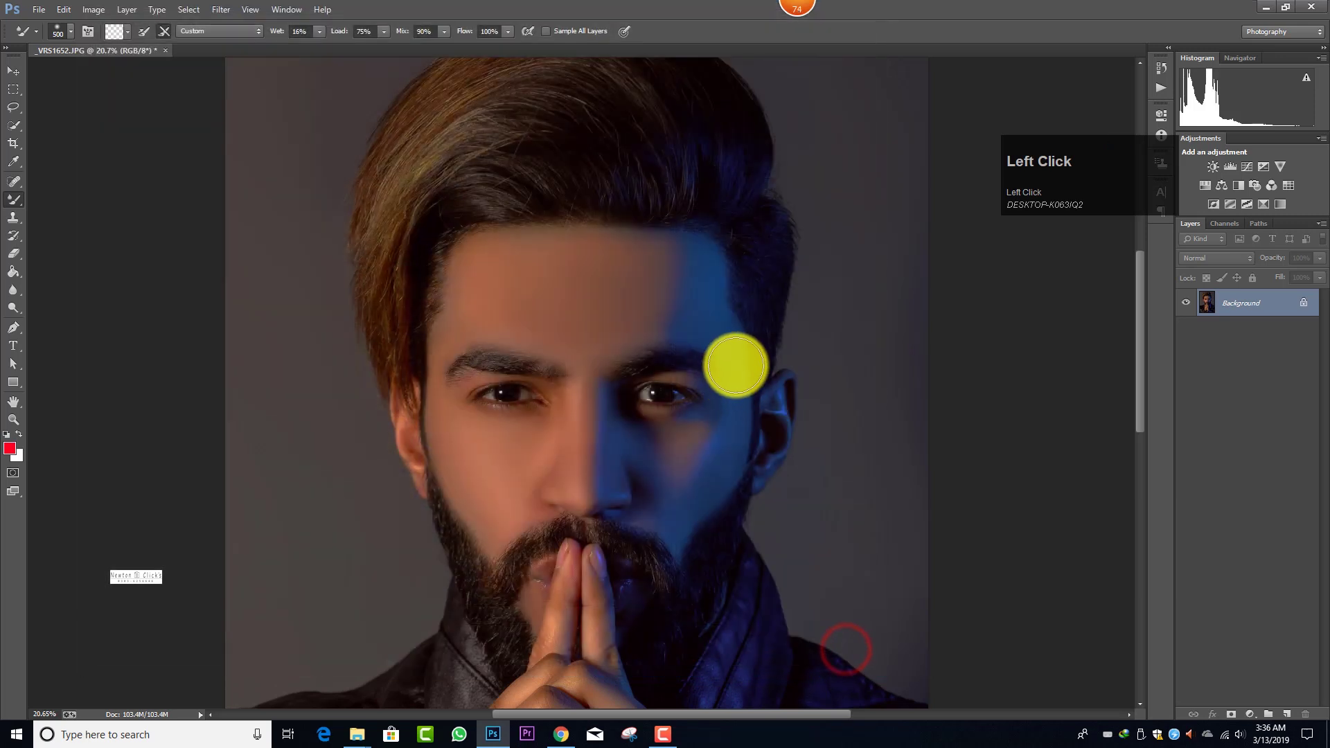
- Reduce Camera Raw's calibration primaries: red saturation -16, green saturation -25, blue hue -15 and blue saturation -31
key("shift+a")
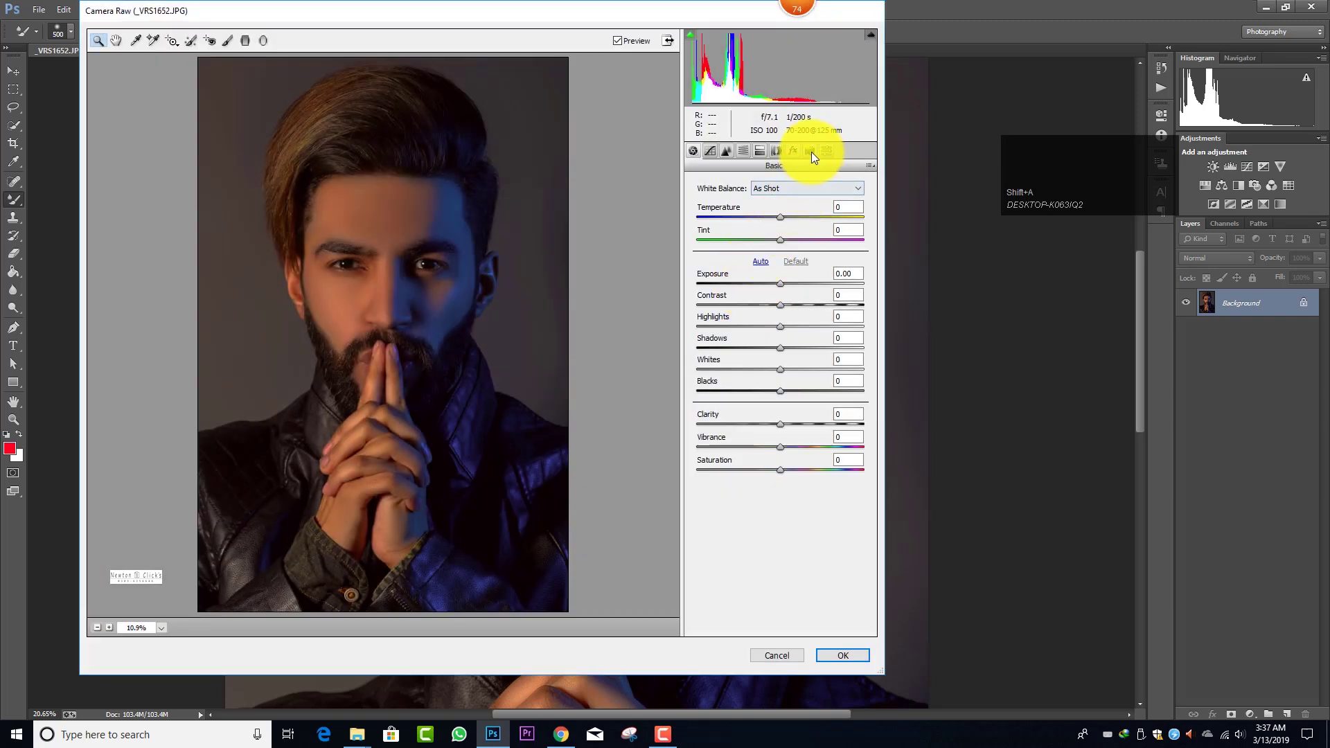
left_click(810, 151)
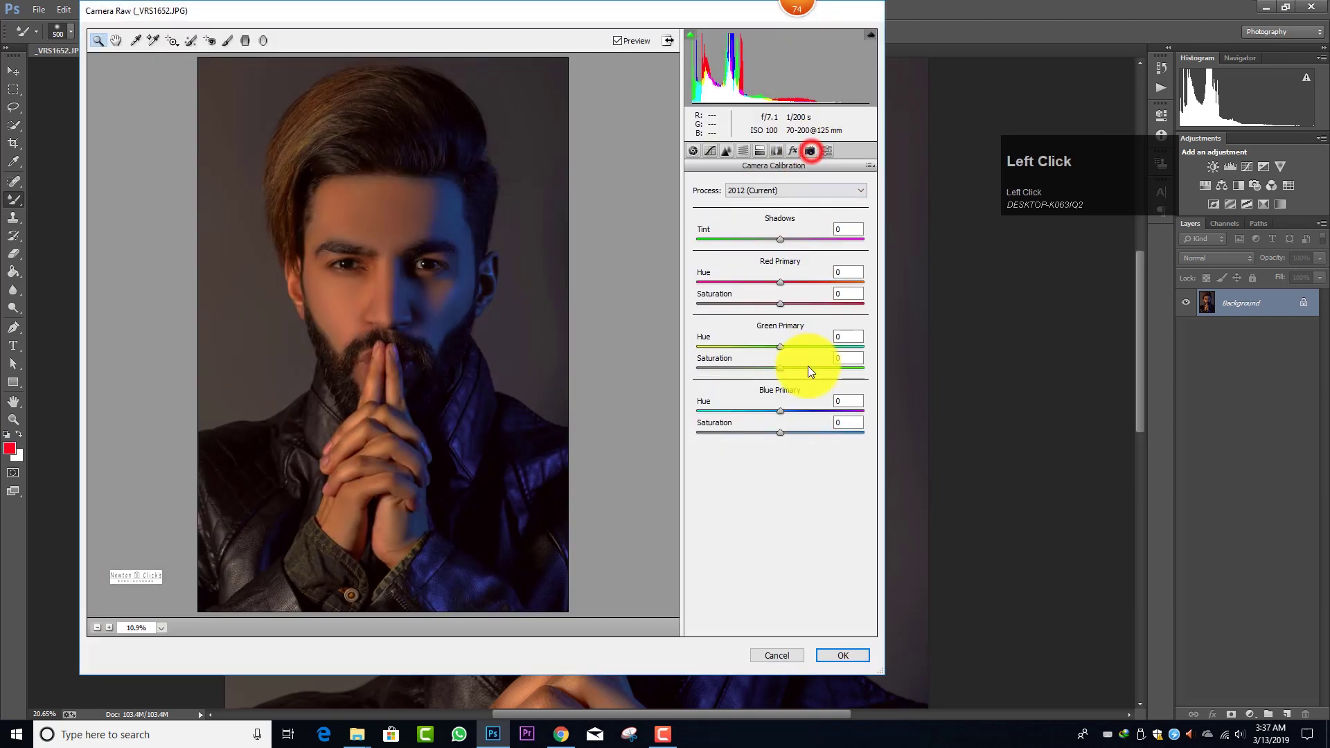
left_click_drag(780, 304, 767, 301)
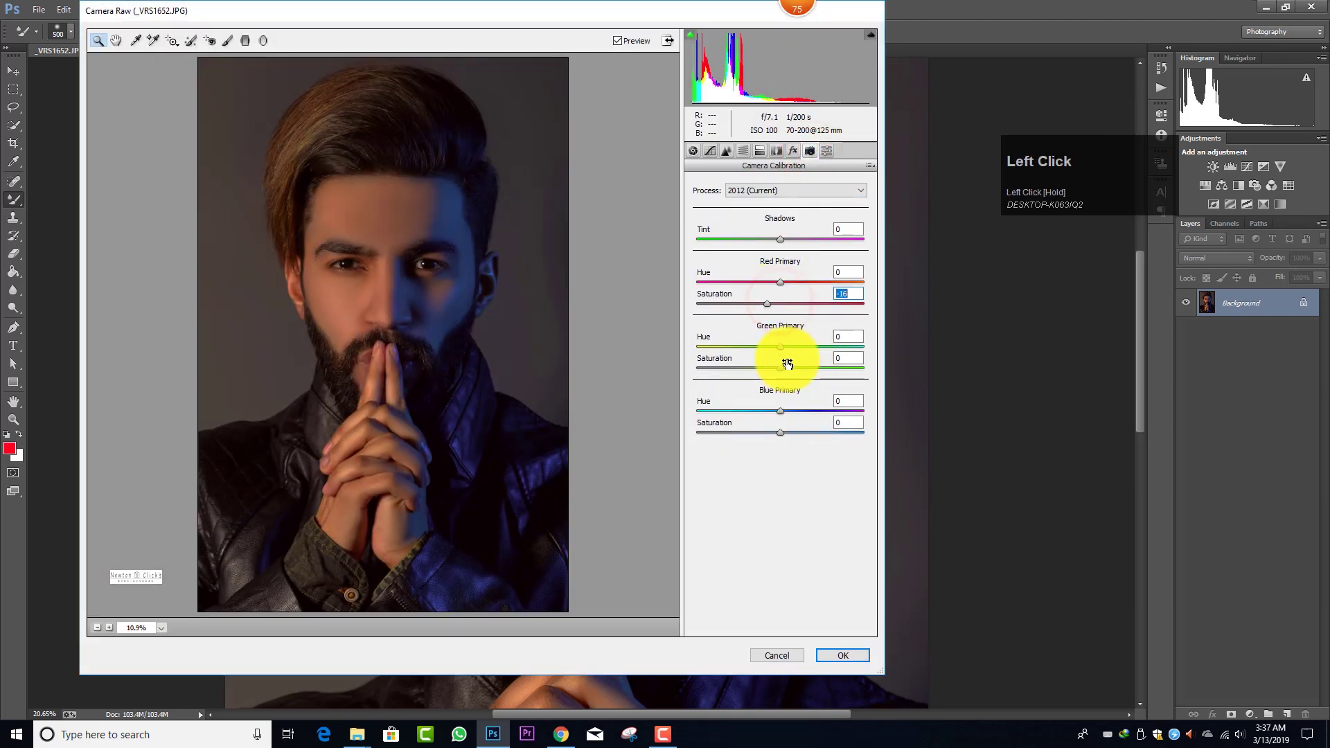
left_click_drag(780, 368, 768, 411)
left_click(760, 431)
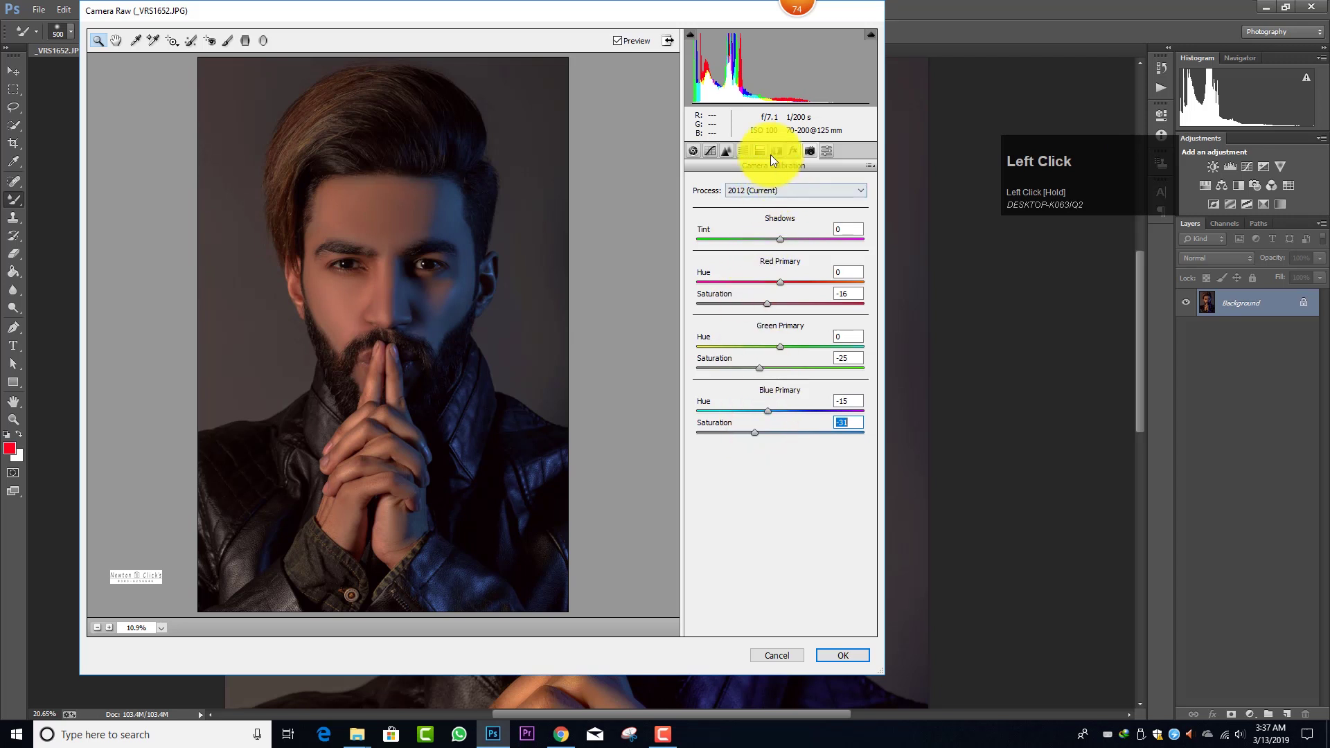
- Raise the Highlights of the parametric tone curve strongly and slightly increase the split-toning highlights saturation
left_click(791, 151)
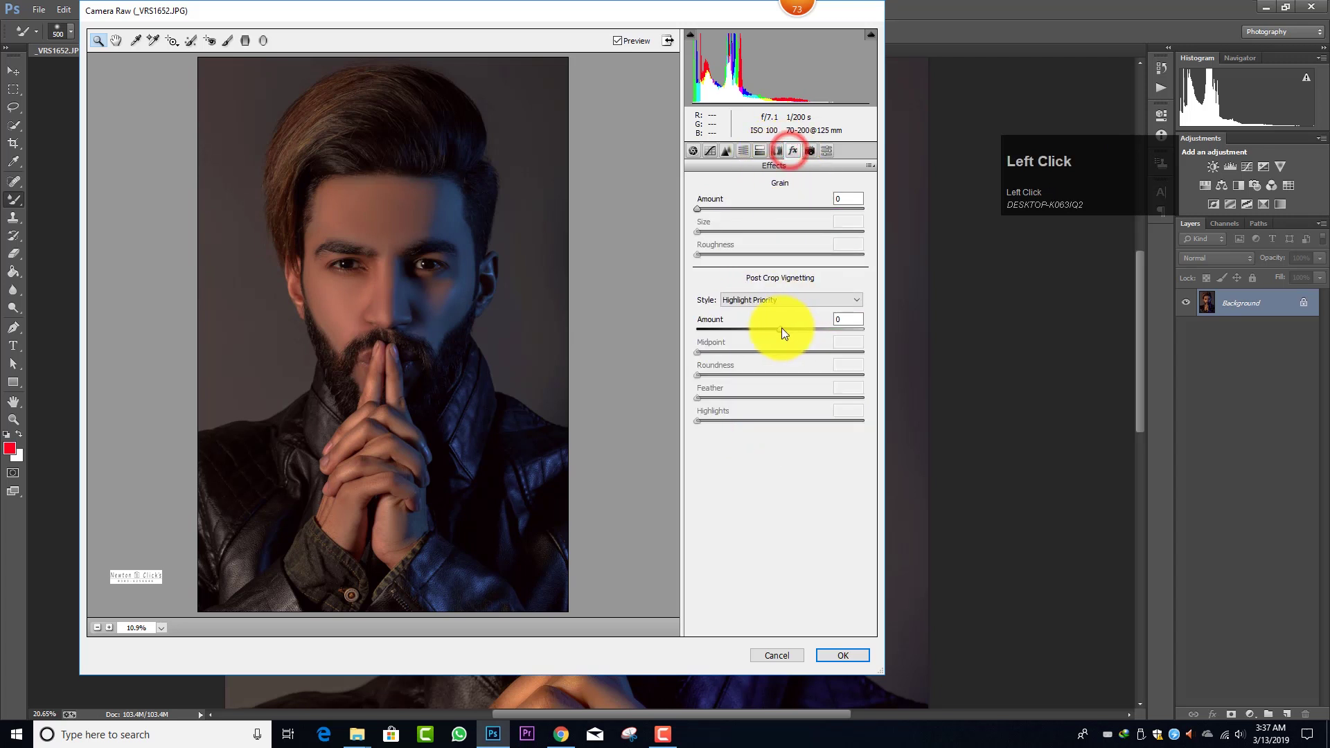
left_click(776, 326)
left_click(759, 150)
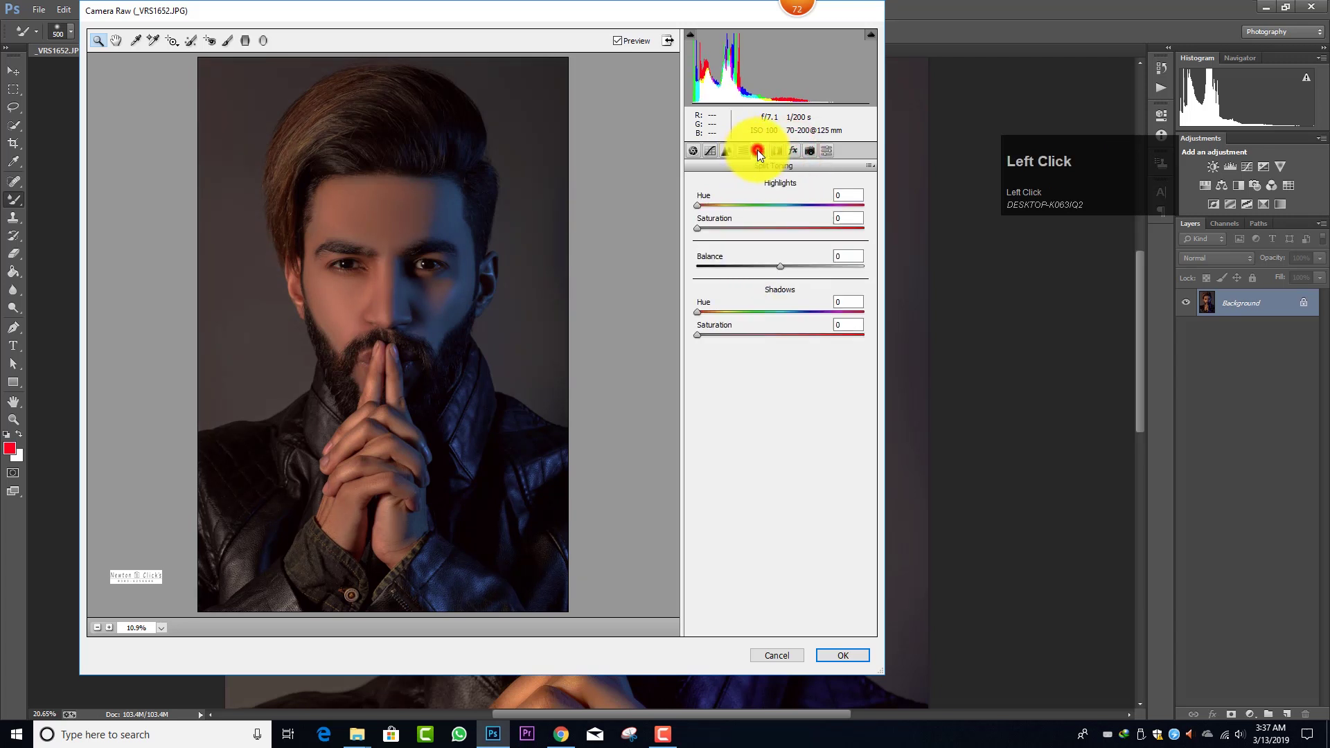
left_click(709, 150)
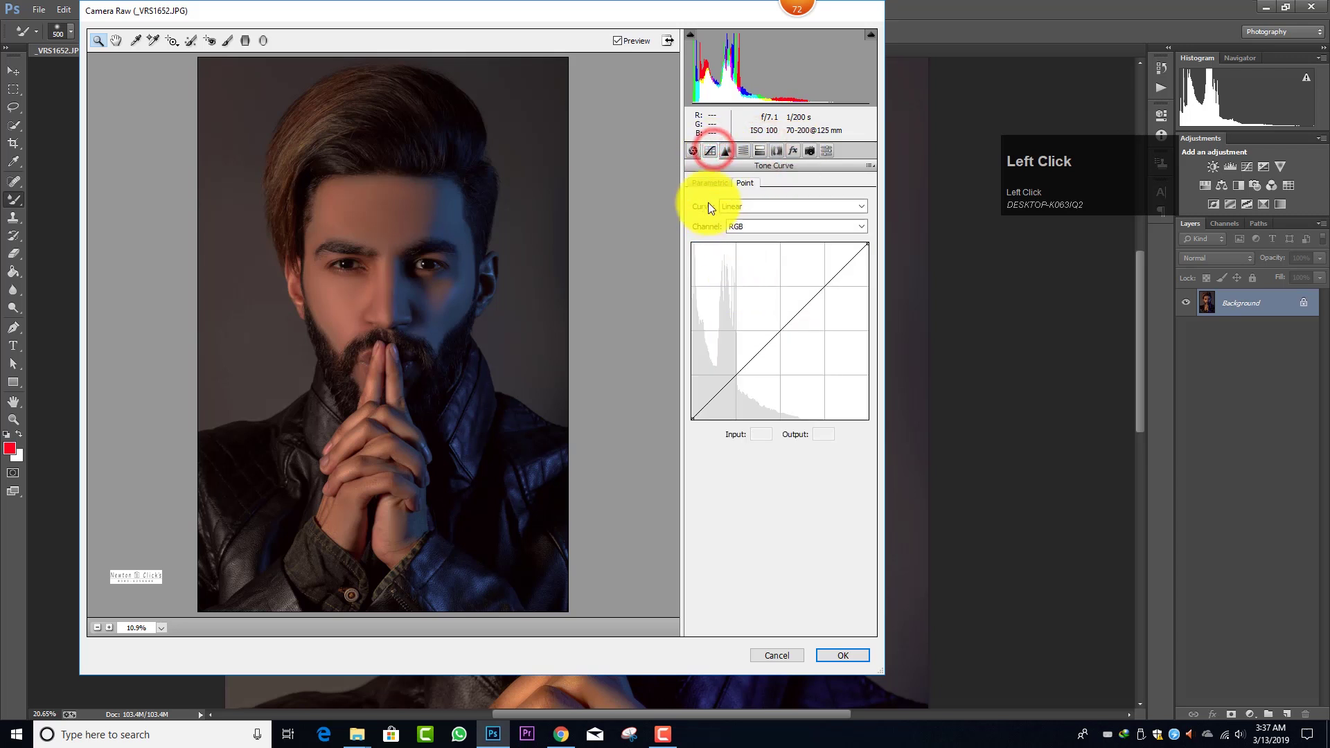
left_click(710, 183)
left_click_drag(780, 401, 831, 399)
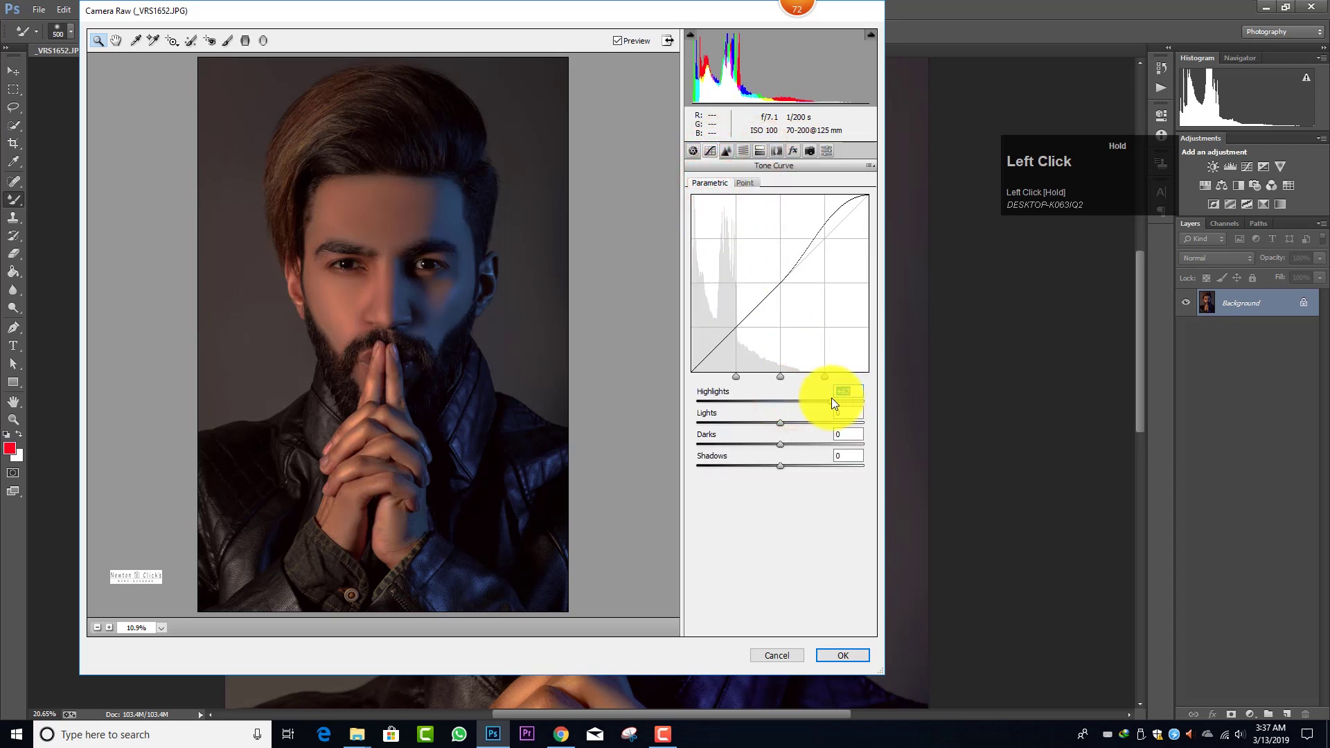
left_click(758, 150)
left_click(707, 228)
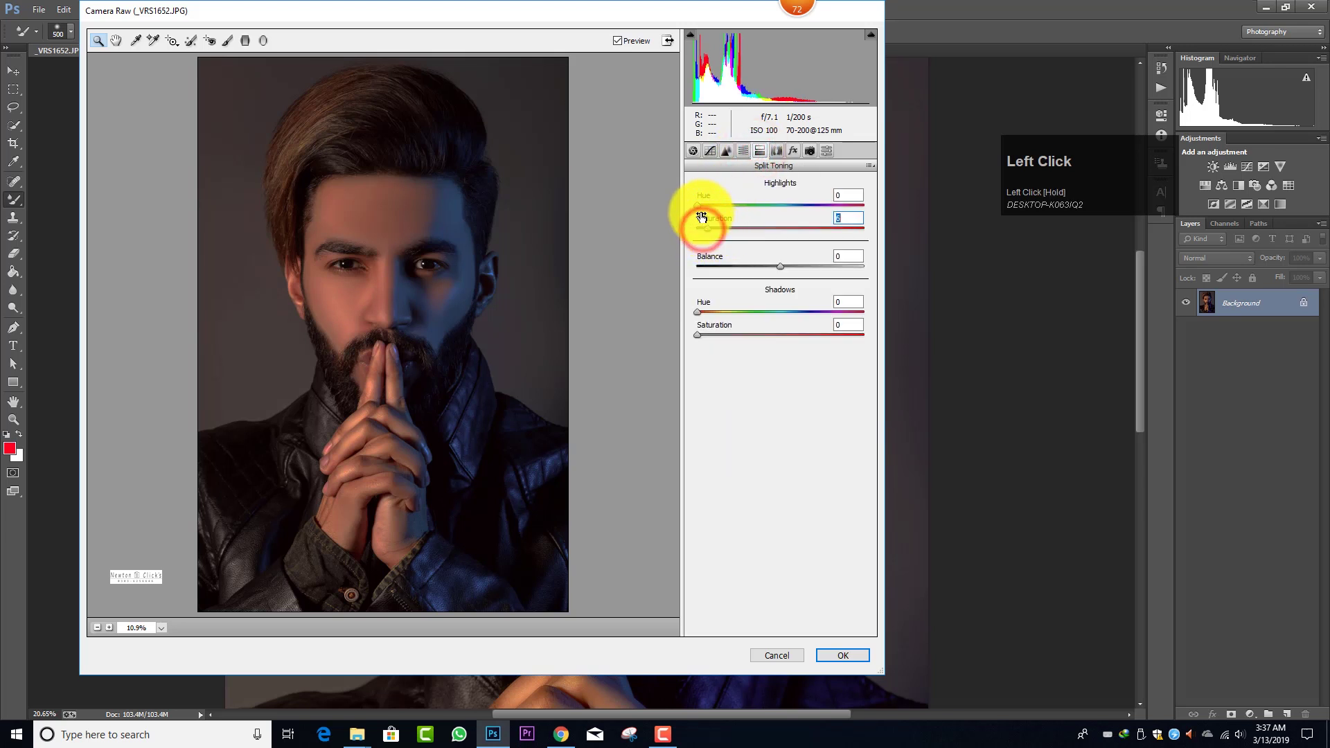
- Refine the calibration to green hue +11, green saturation +6, blue saturation -15 and red saturation about -7, and apply the filter
left_click(811, 150)
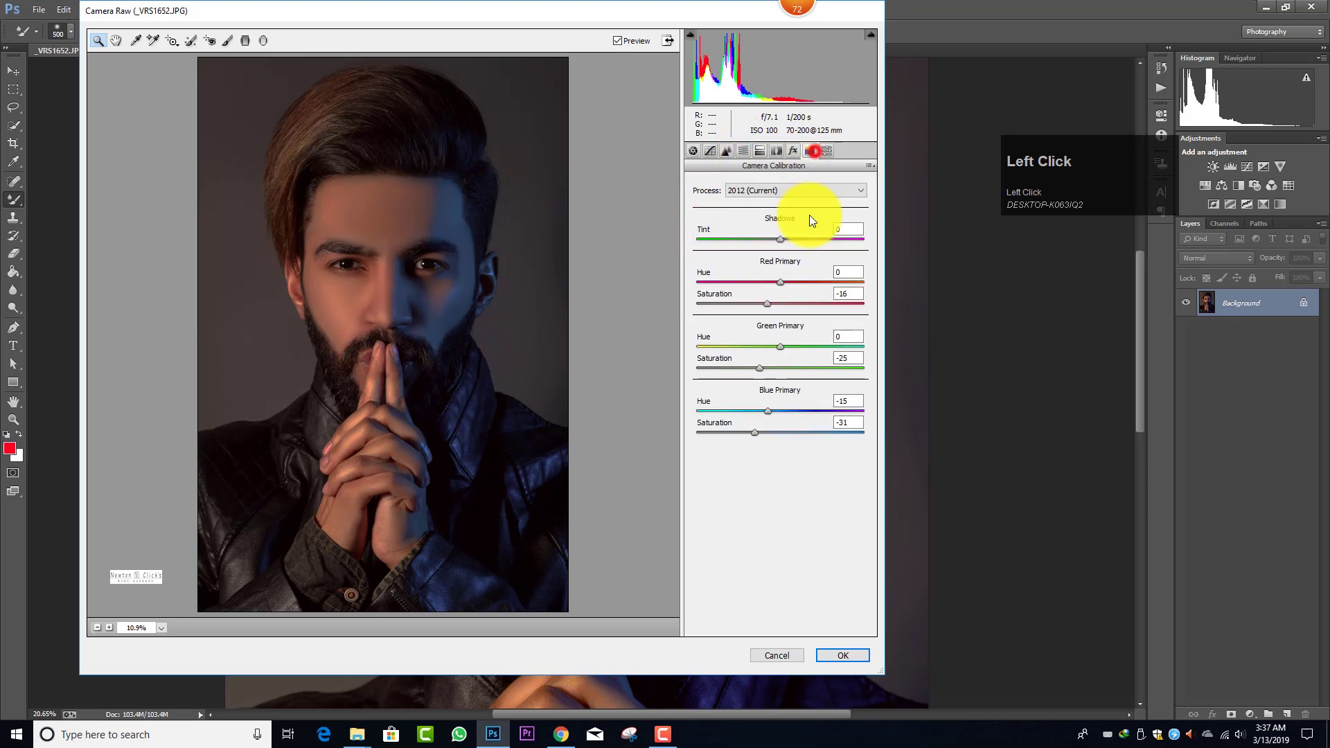
left_click_drag(808, 347, 786, 367)
left_click_drag(761, 433, 767, 434)
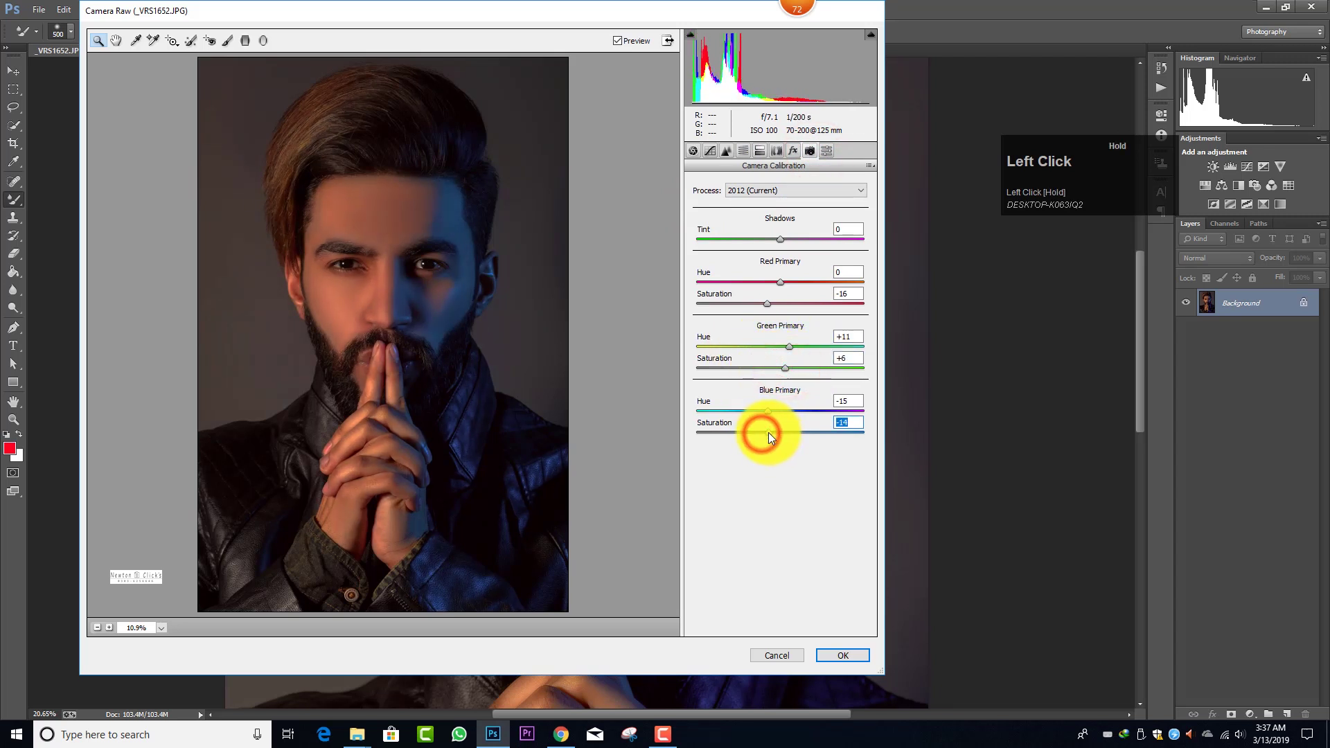
left_click_drag(772, 302, 775, 302)
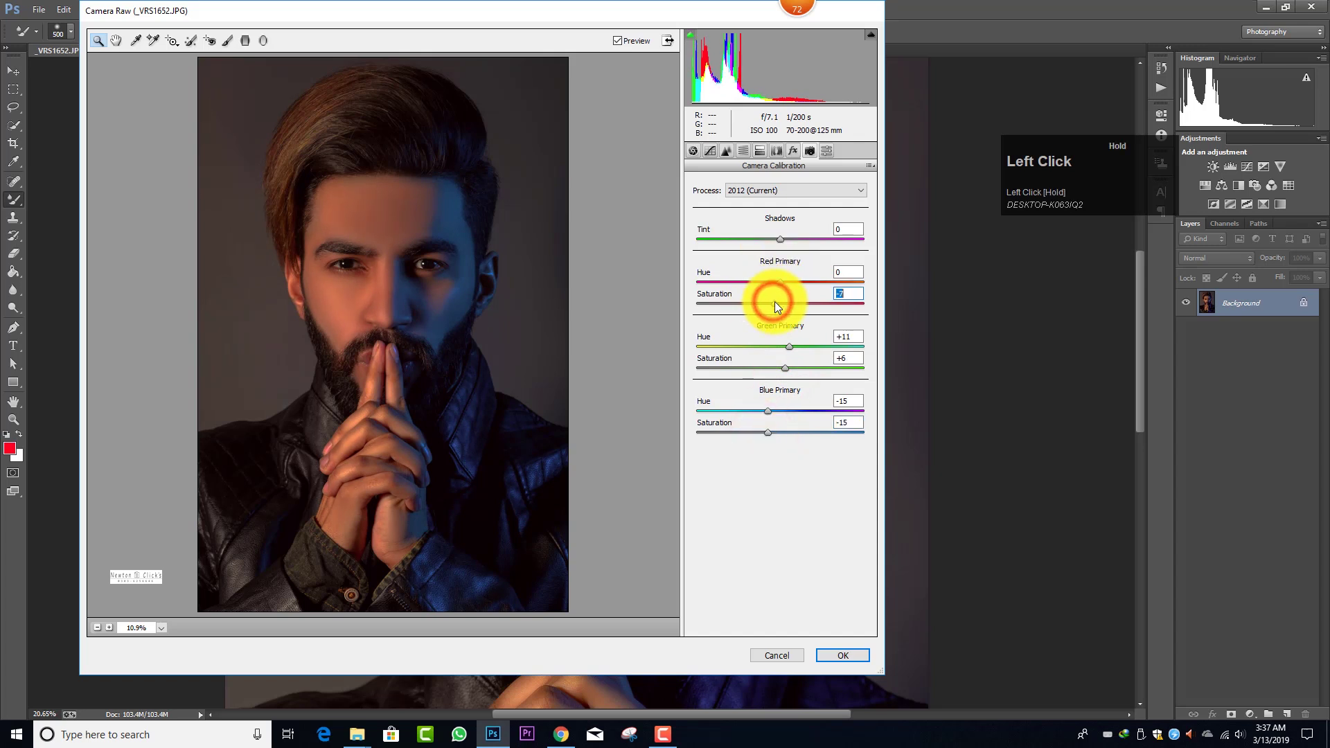
left_click(856, 655)
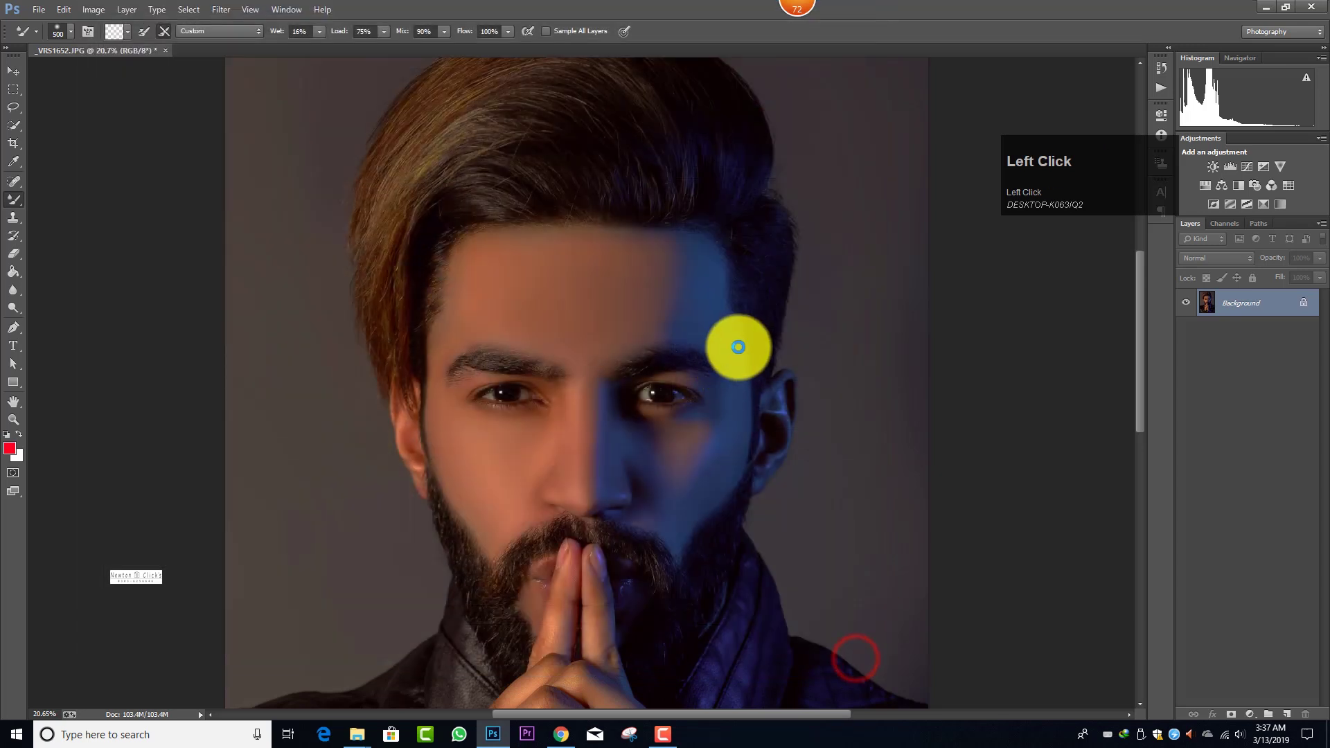
- Create a 50% gray layer in Overlay mode above the Background by filling a duplicate of it
scroll(598, 407, "down", 2)
scroll(598, 405, "up", 5)
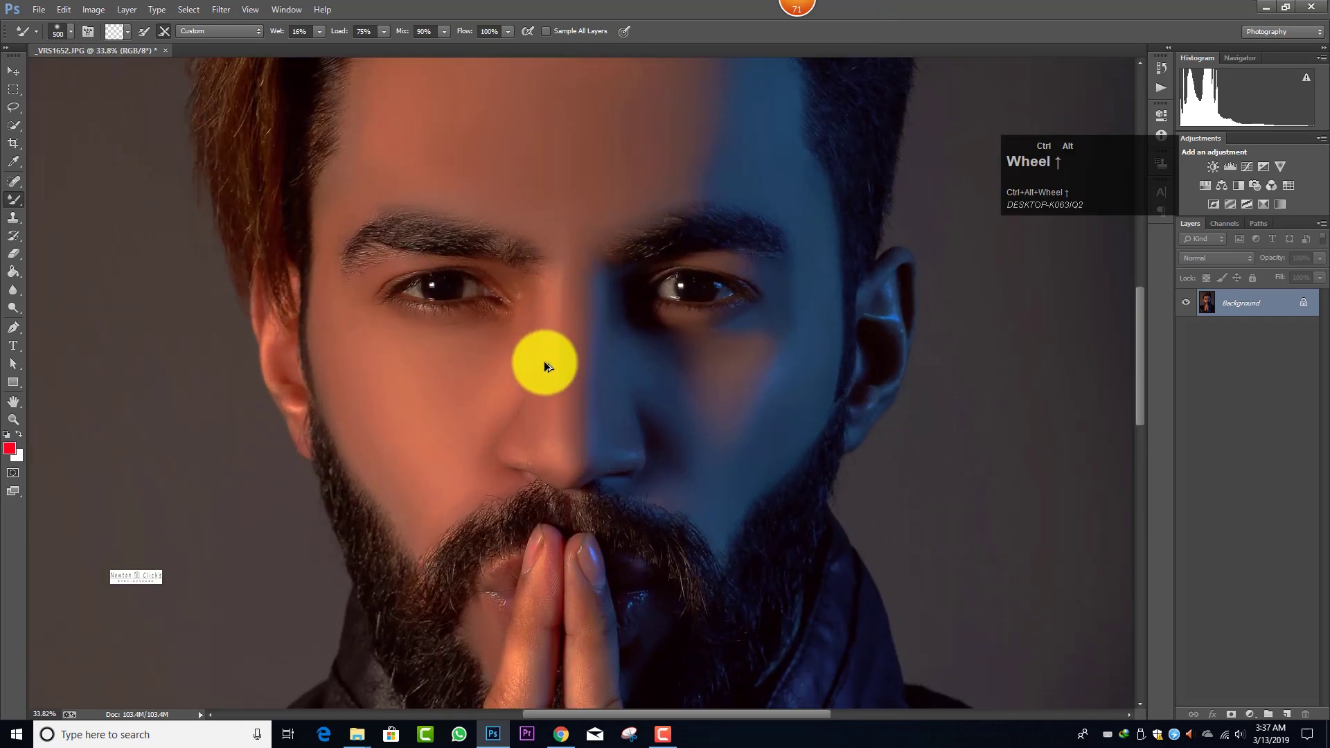
scroll(298, 343, "up", 1)
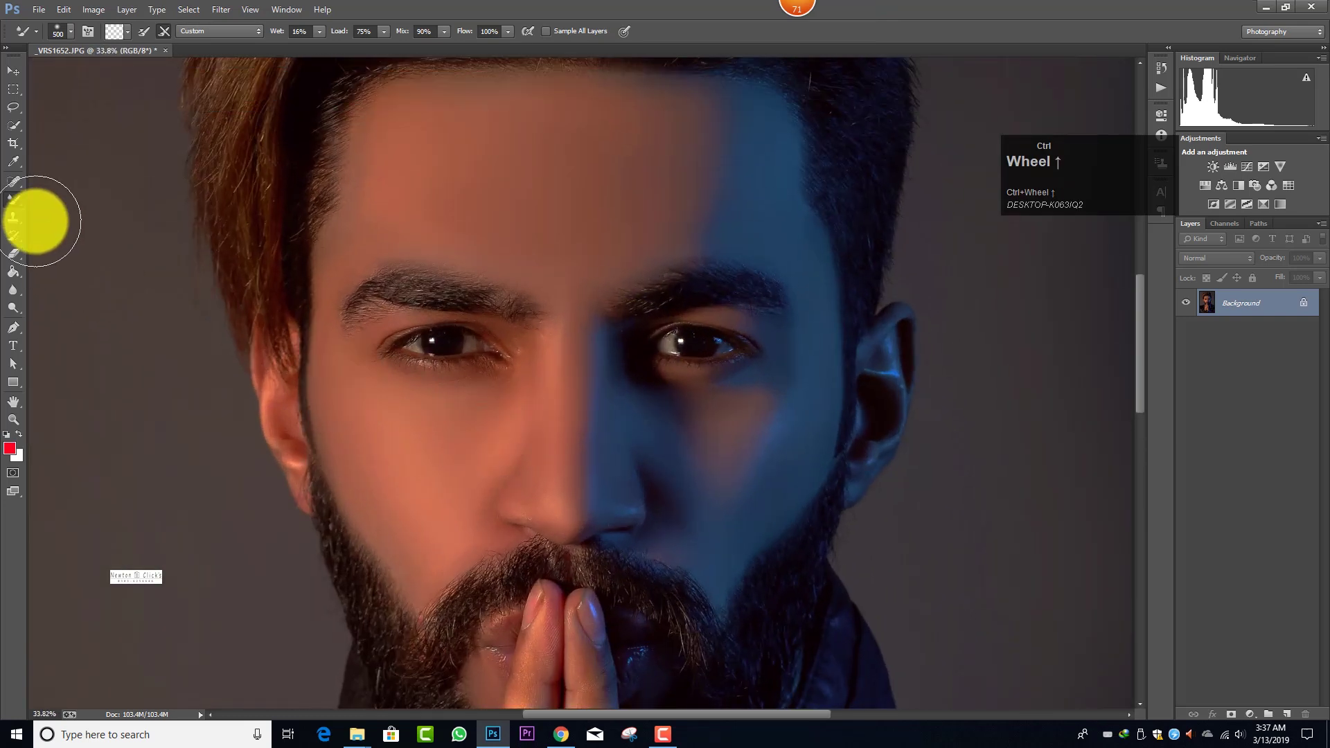
key("ctrl+j")
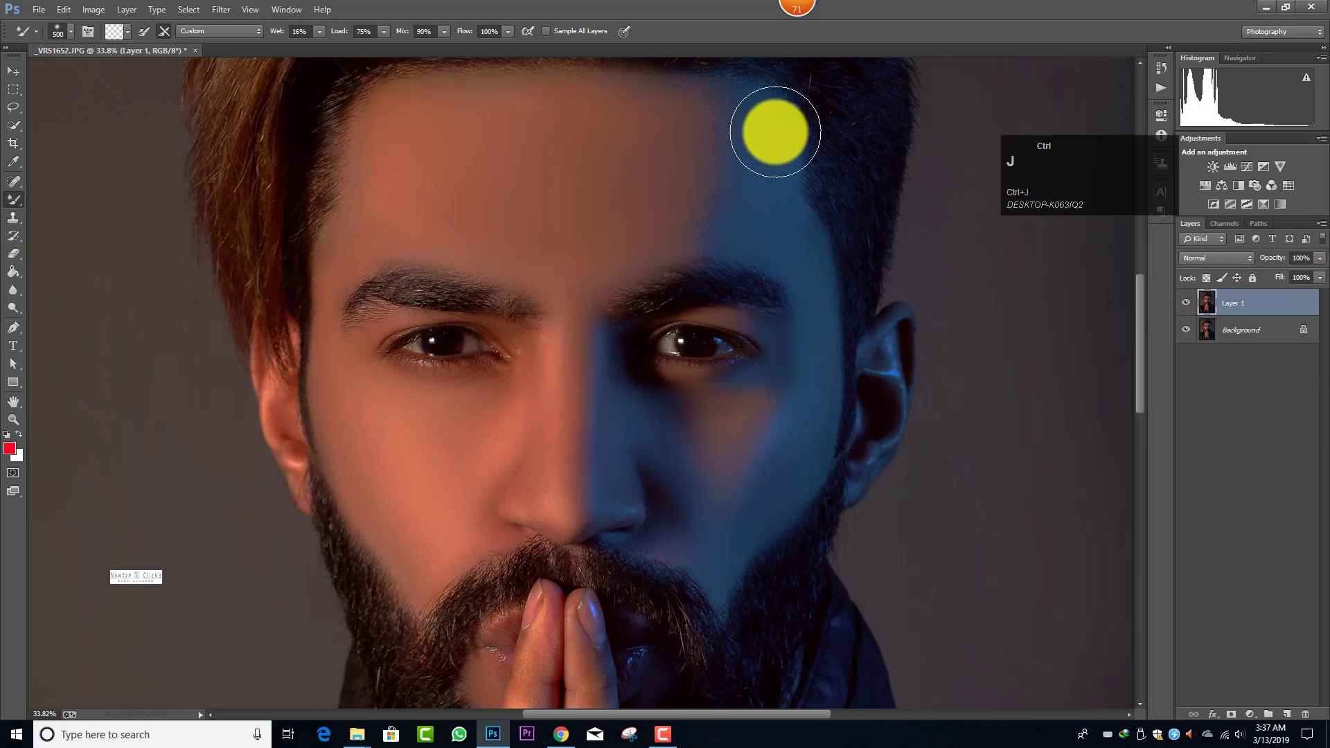
key("shift+BackSpace")
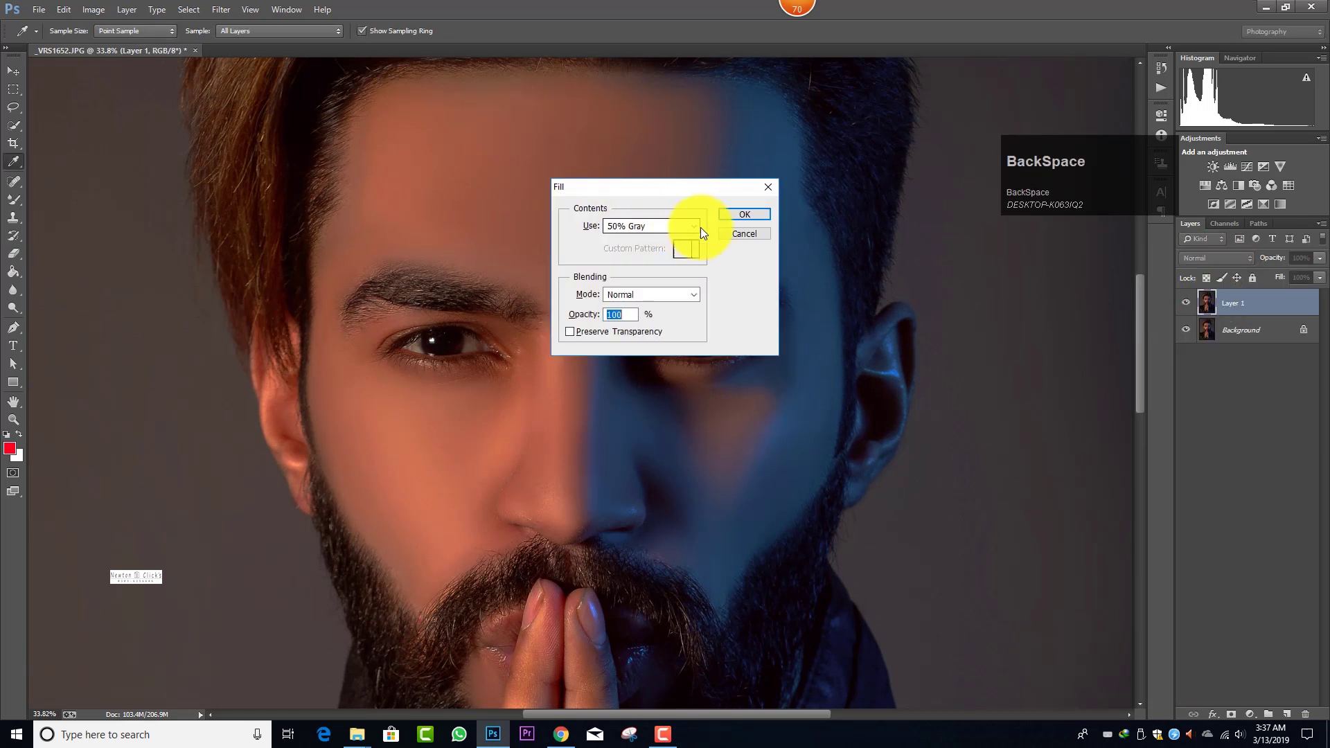
left_click(735, 216)
left_click(1215, 258)
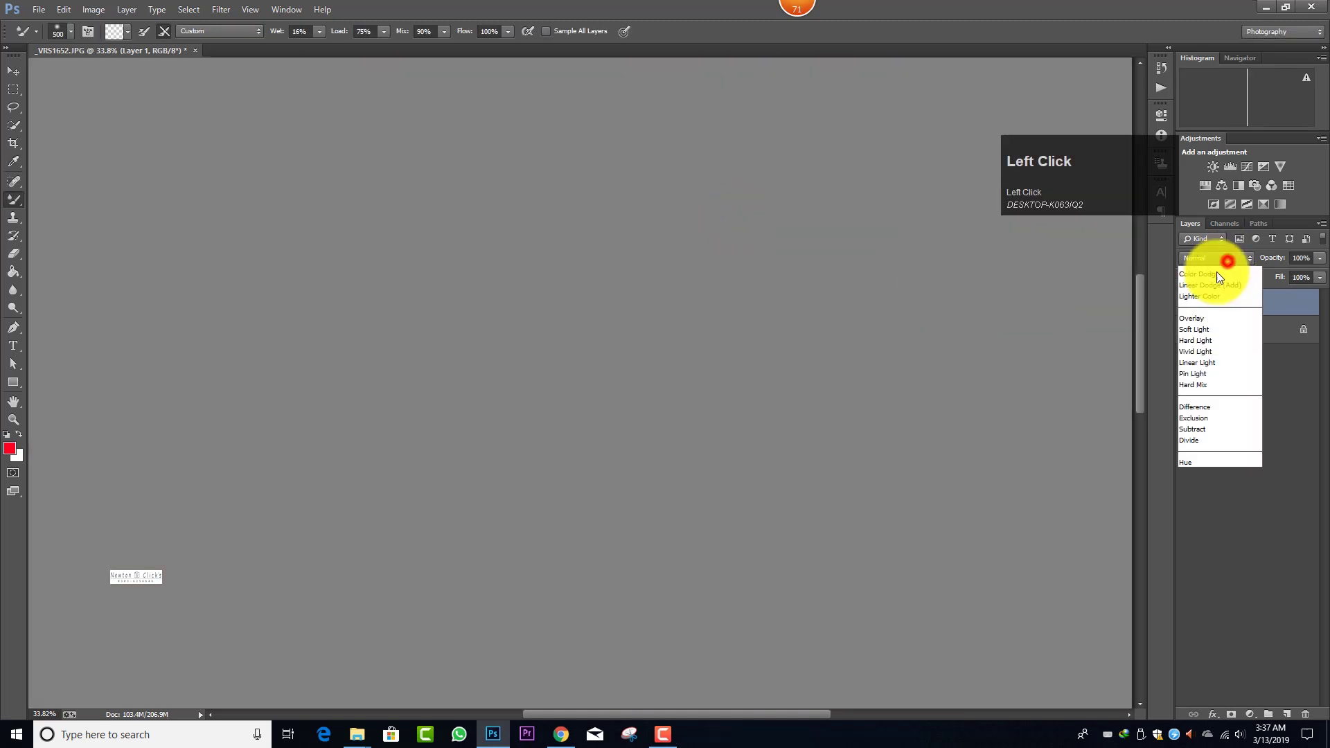
left_click(1212, 441)
- Brighten the warm-lit cheek with the Dodge tool at size 400, midtones range and 7% exposure
scroll(741, 308, "up", 1)
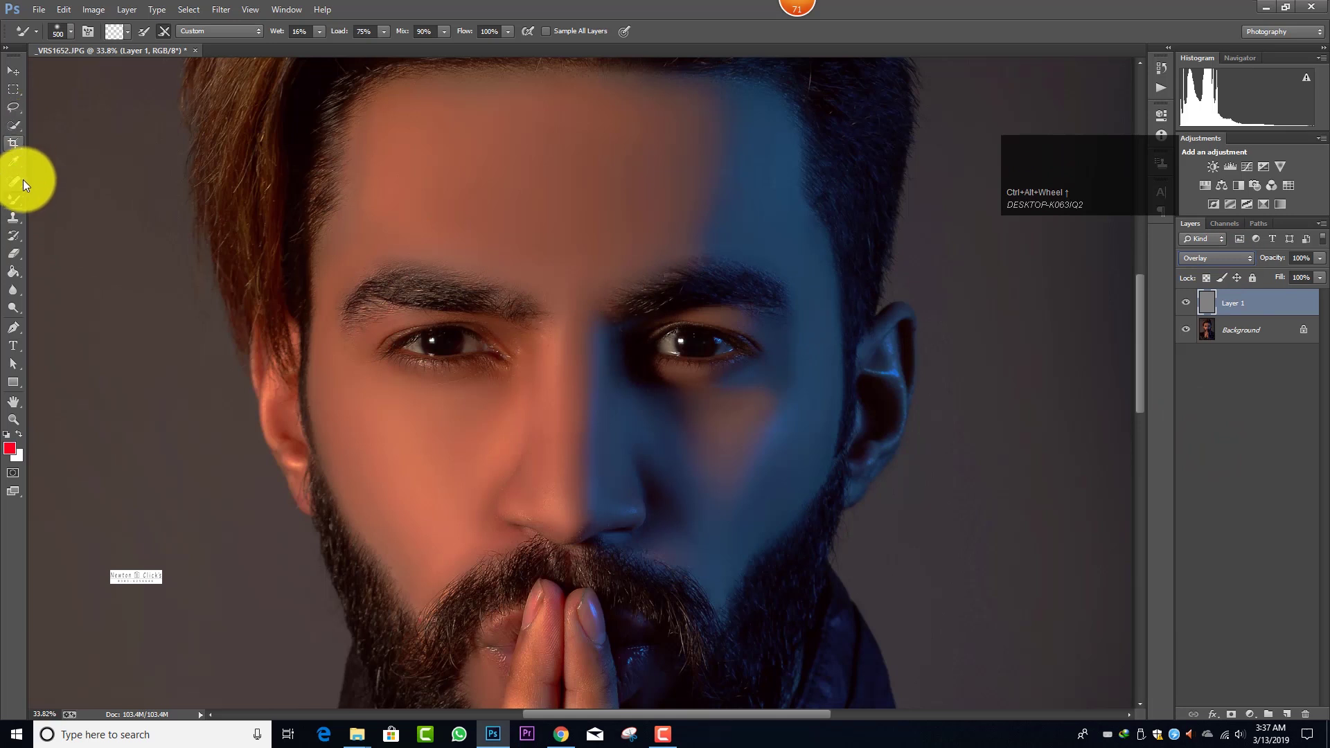
right_click(14, 306)
left_click(58, 302)
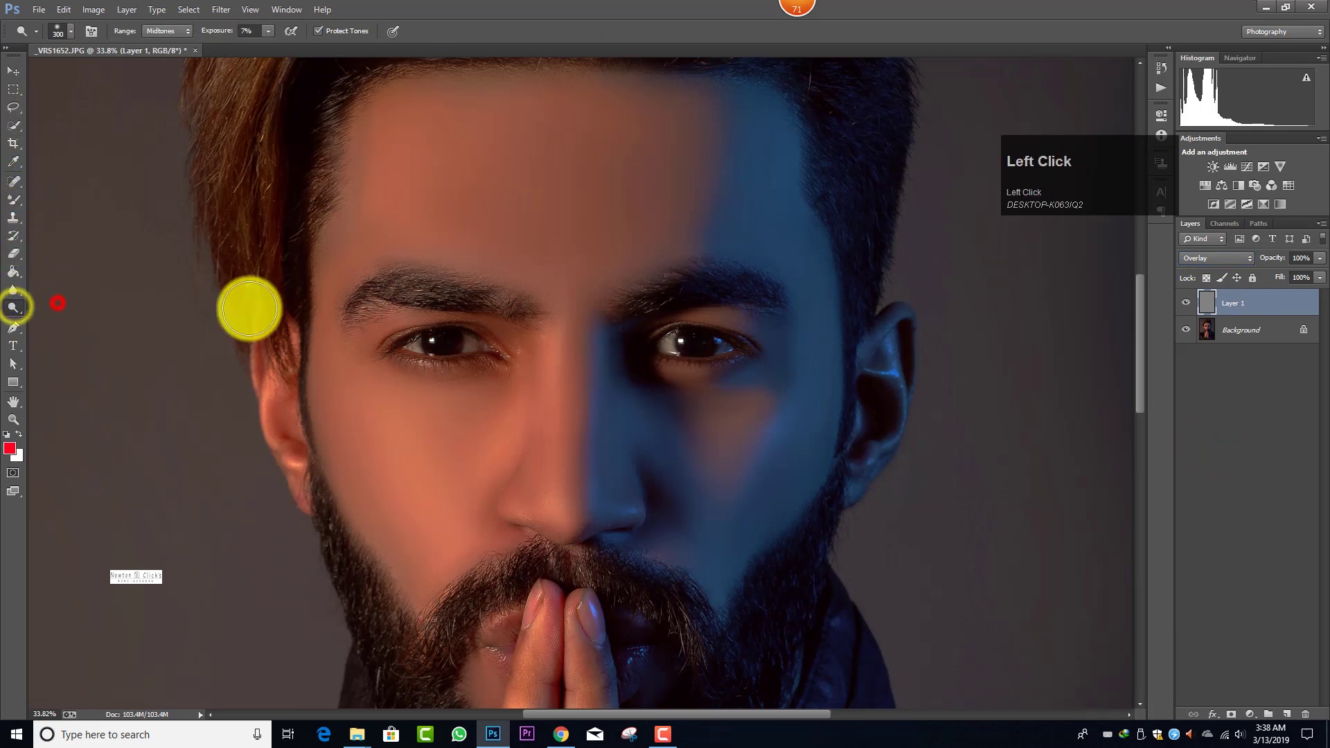
key("bracketright")
key("bracketright")
key("bracketleft")
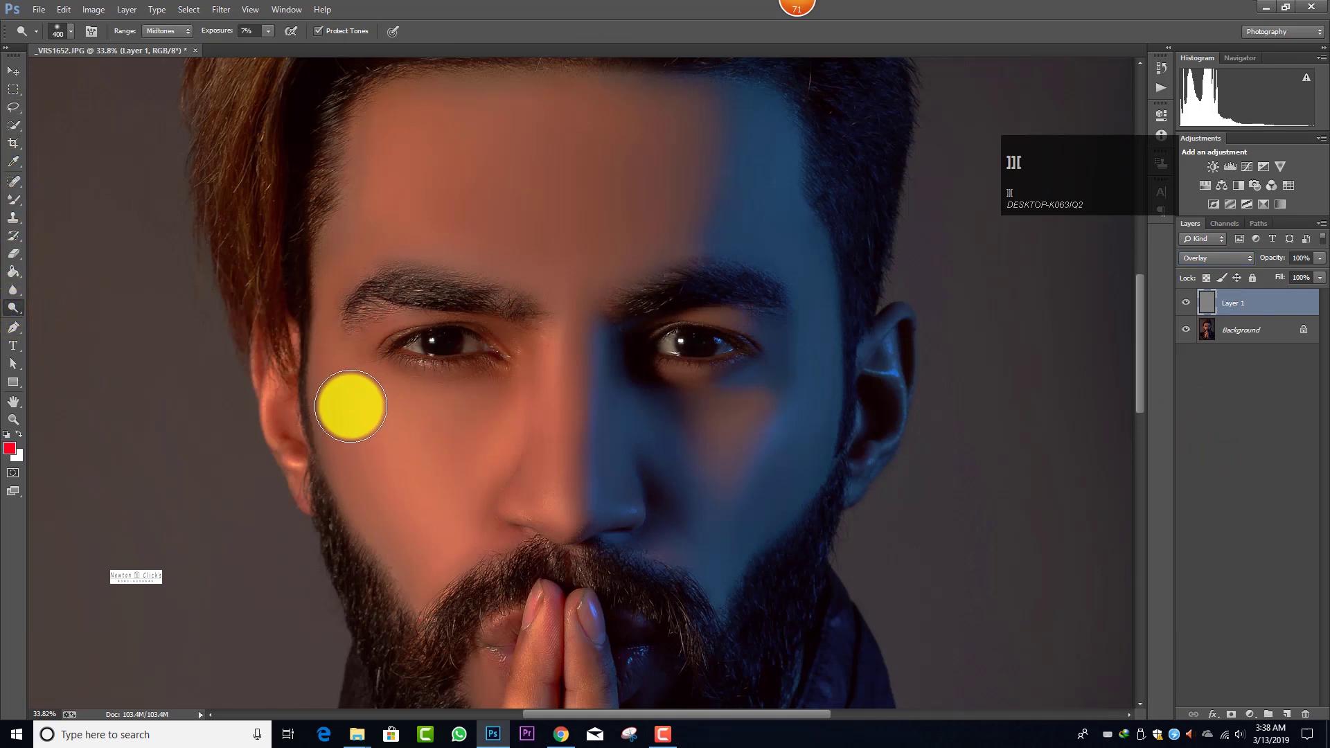
key("bracketright")
key("bracketleft")
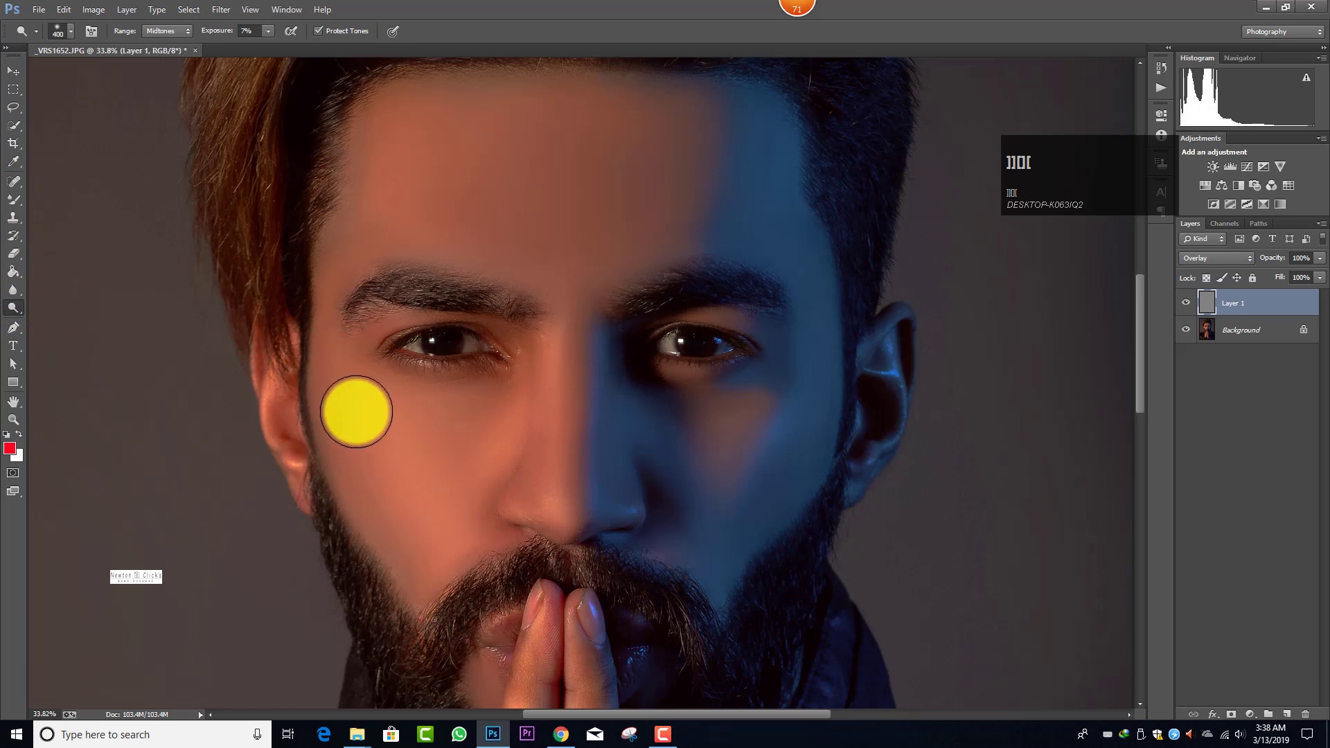
left_click_drag(342, 398, 440, 525)
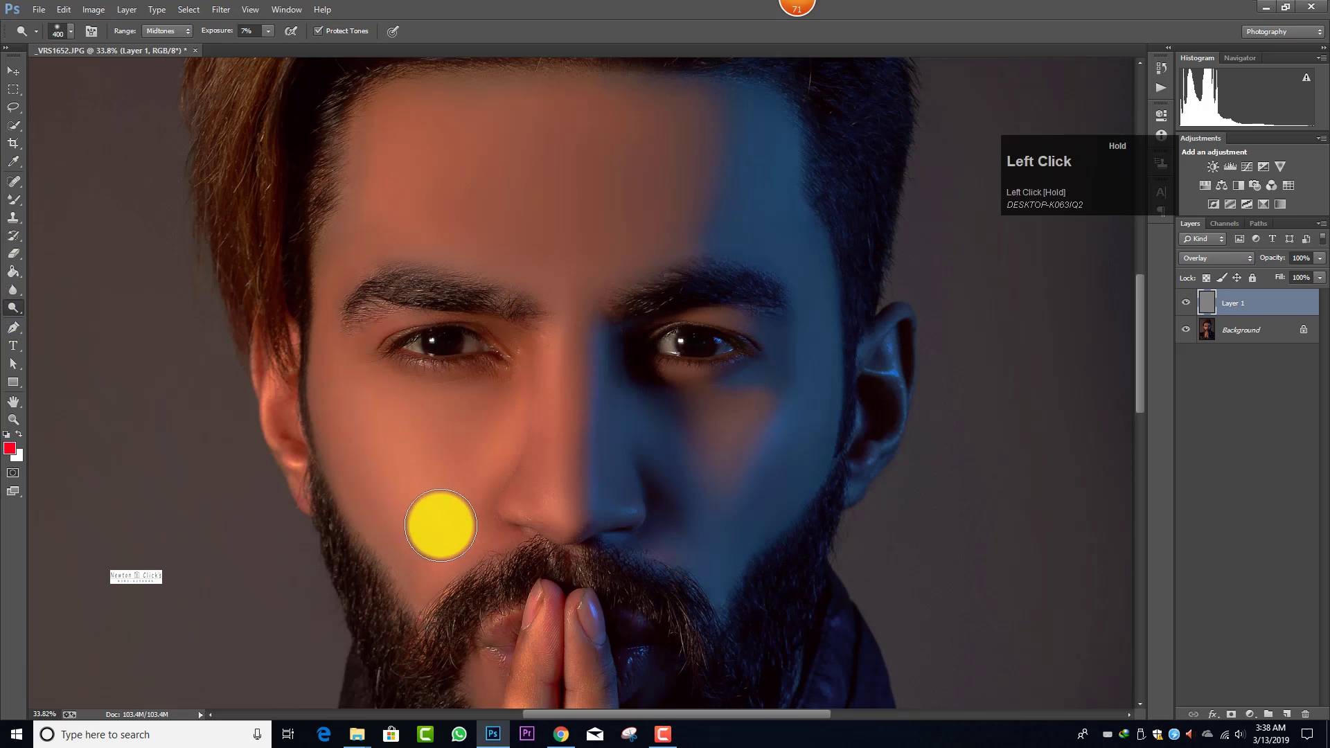
- Darken the outer edge of the warm-lit cheek along the beard with the Burn tool at 6% exposure, midtones range
right_click(16, 308)
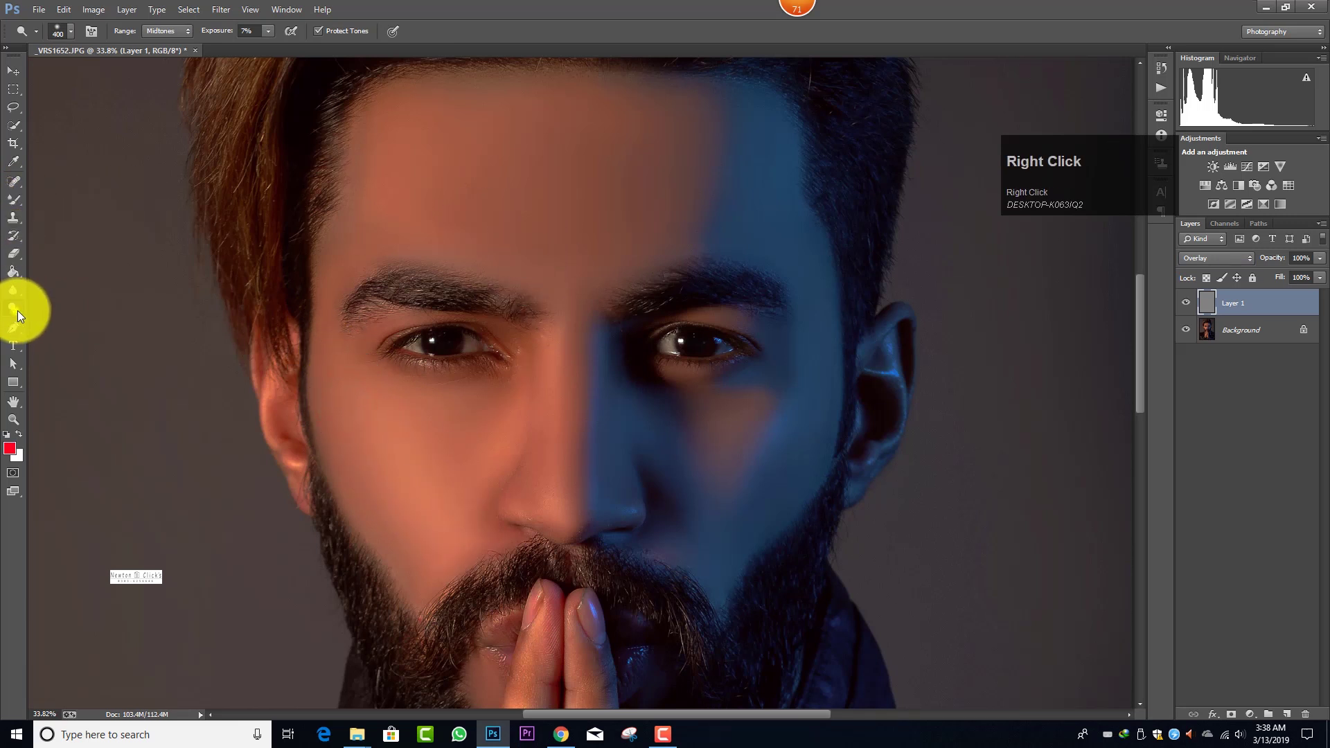
left_click(52, 320)
left_click_drag(341, 442, 407, 558)
key("bracketleft")
scroll(572, 367, "up", 3)
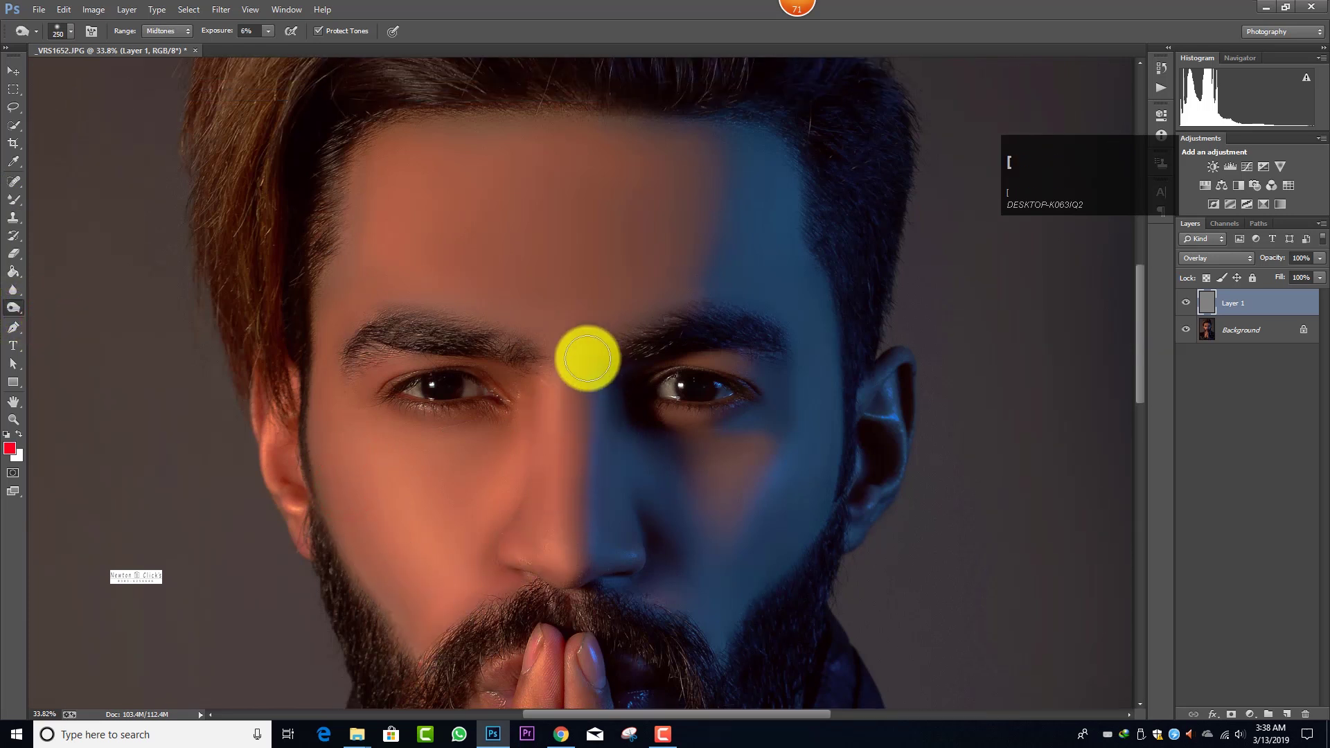
scroll(658, 264, "down", 2)
scroll(635, 291, "down", 2)
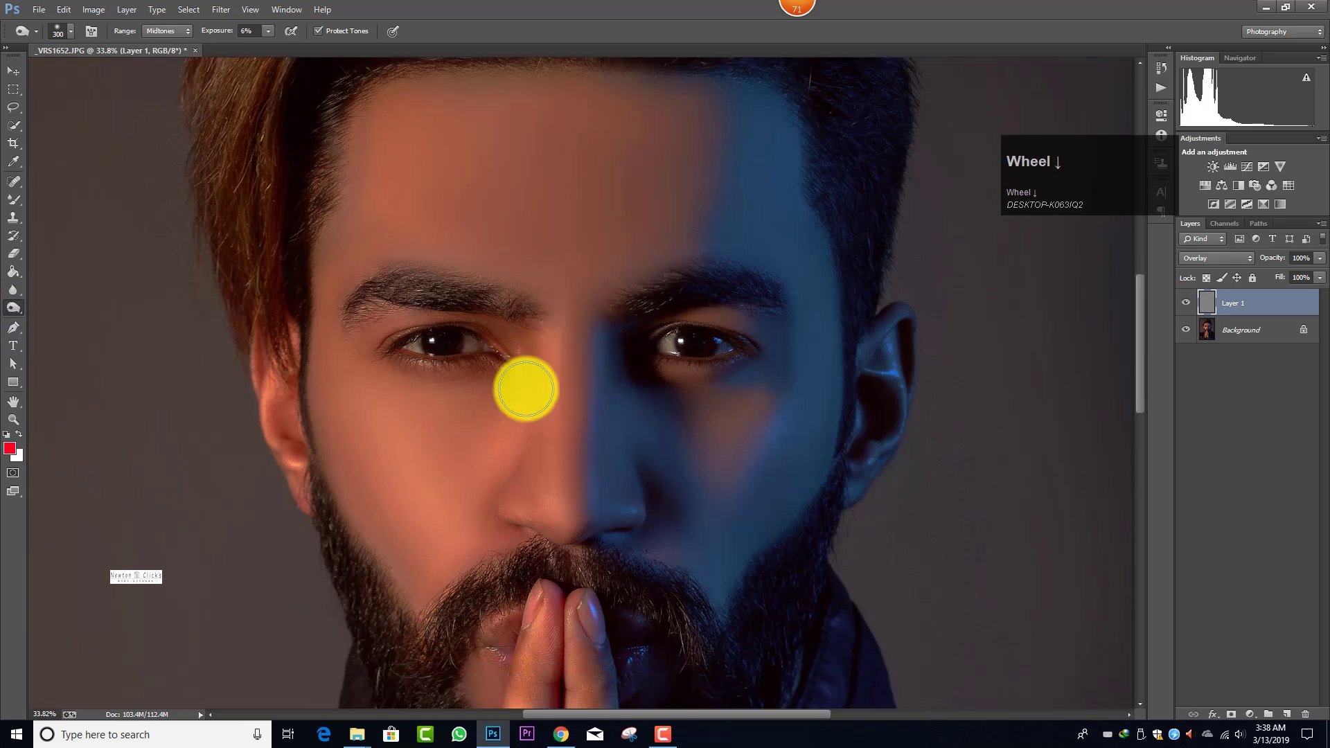
- Dodge the skin under the warm-lit eye at brush size 600 and 7% exposure, and check the whole portrait
right_click(13, 304)
left_click(38, 305)
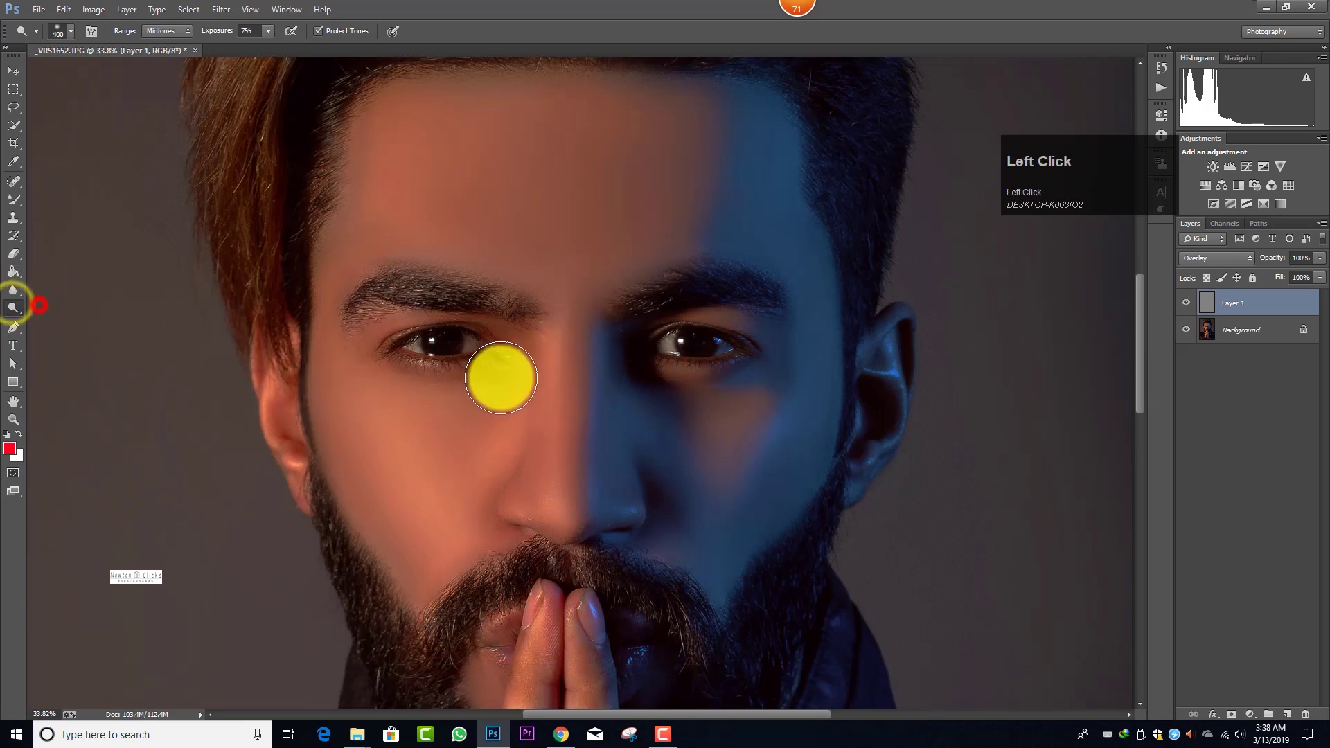
key("bracketright")
key("bracketright")
mouse_move(443, 412)
left_mouse_down()
mouse_move(464, 455)
mouse_move(579, 368)
left_mouse_up()
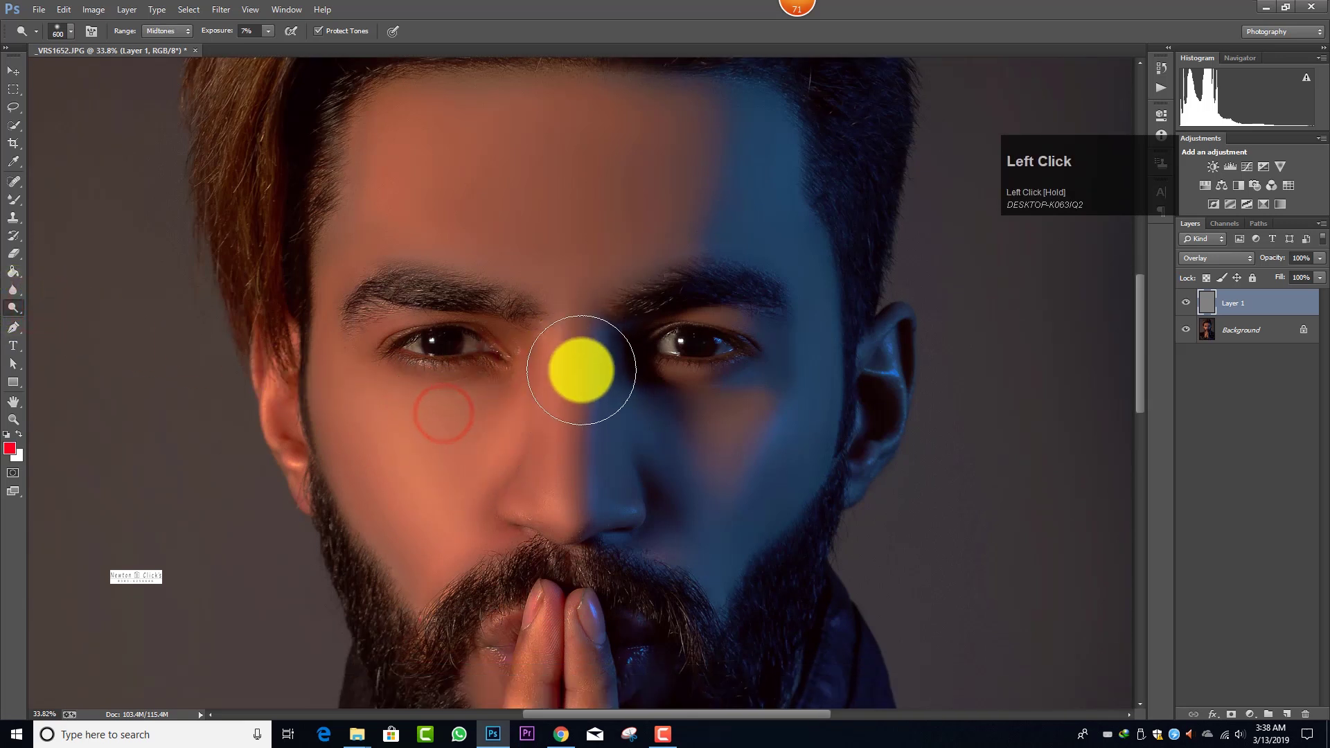
scroll(518, 357, "down", 4)
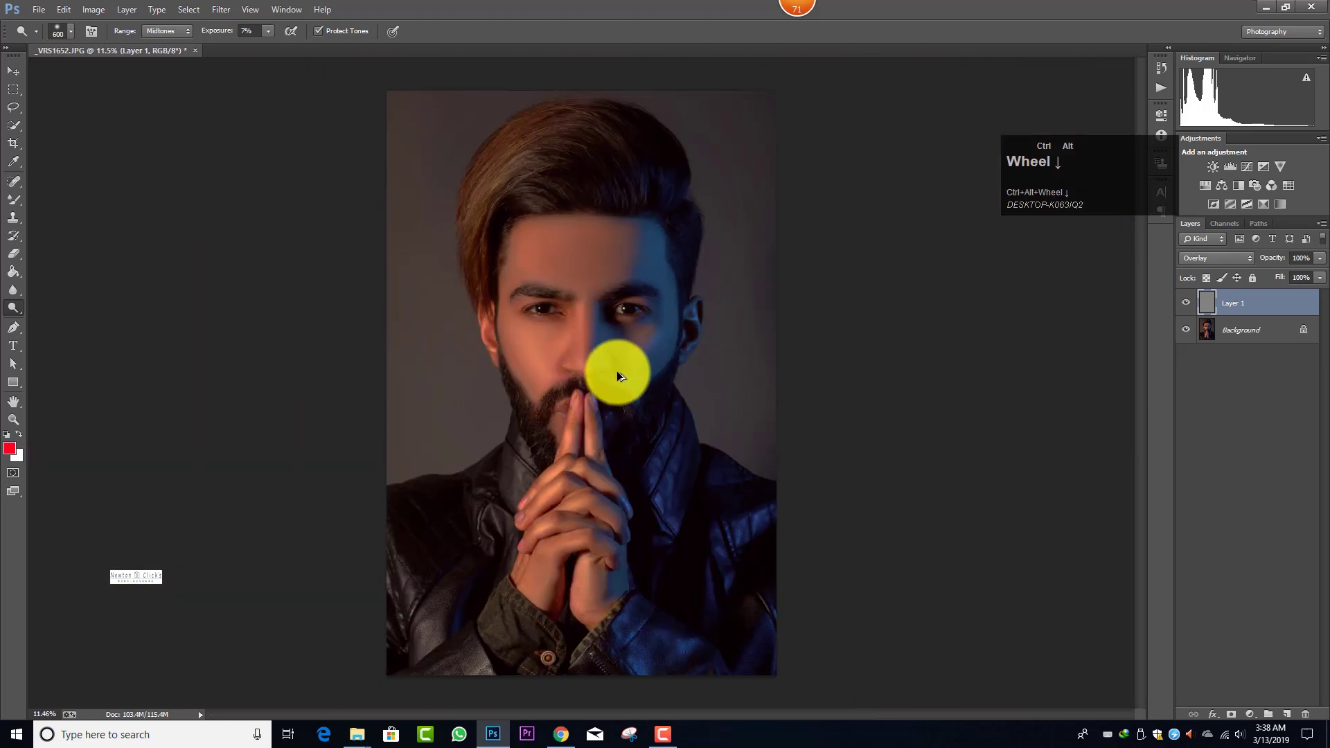
scroll(618, 376, "up", 4)
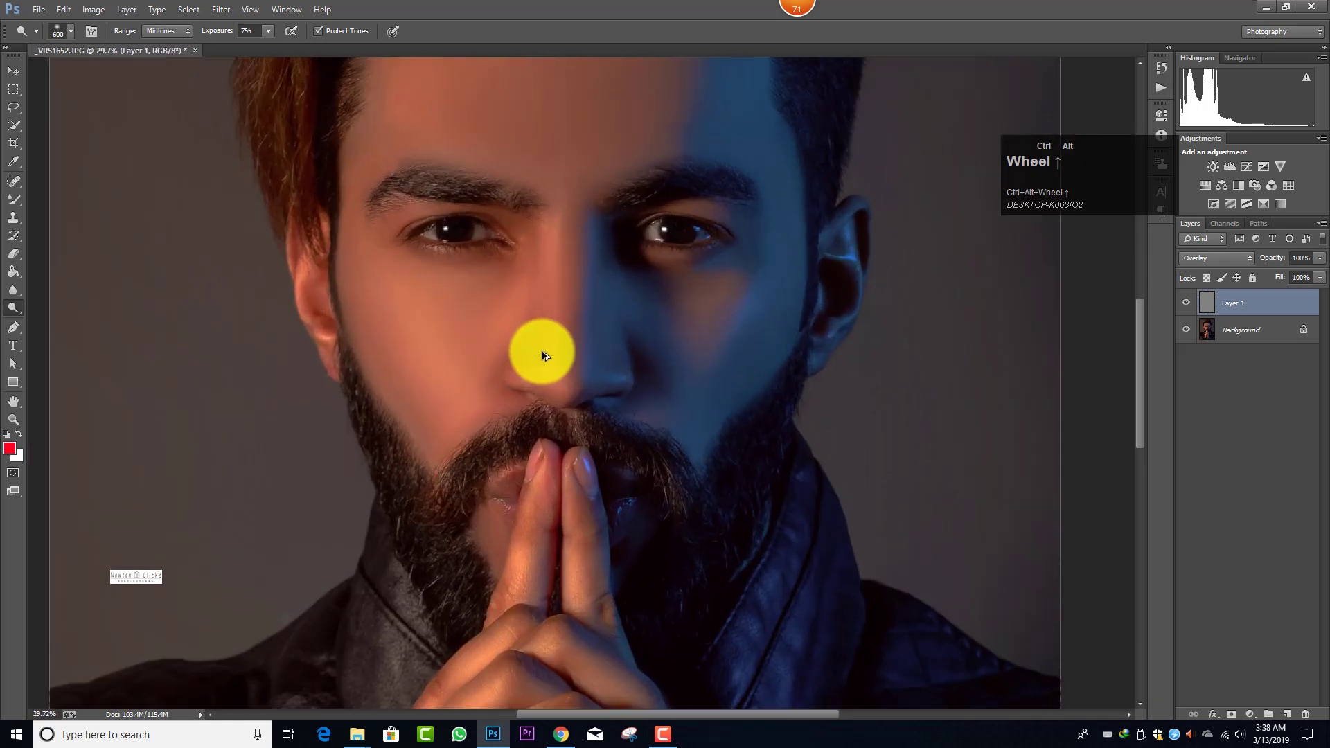
- Smooth the shading on the warm-lit side of the forehead with the Mixer Brush at size 125
scroll(546, 351, "down", 2)
scroll(637, 286, "up", 3)
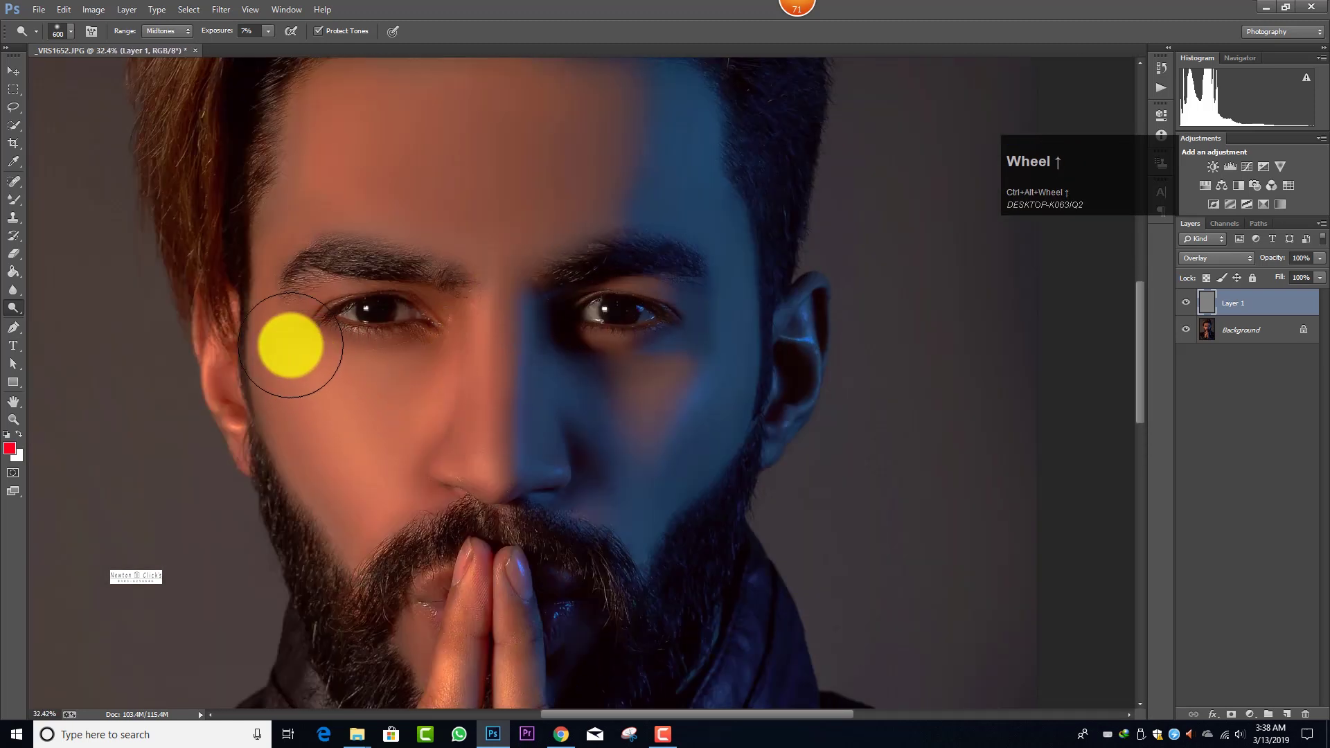
scroll(327, 386, "up", 4)
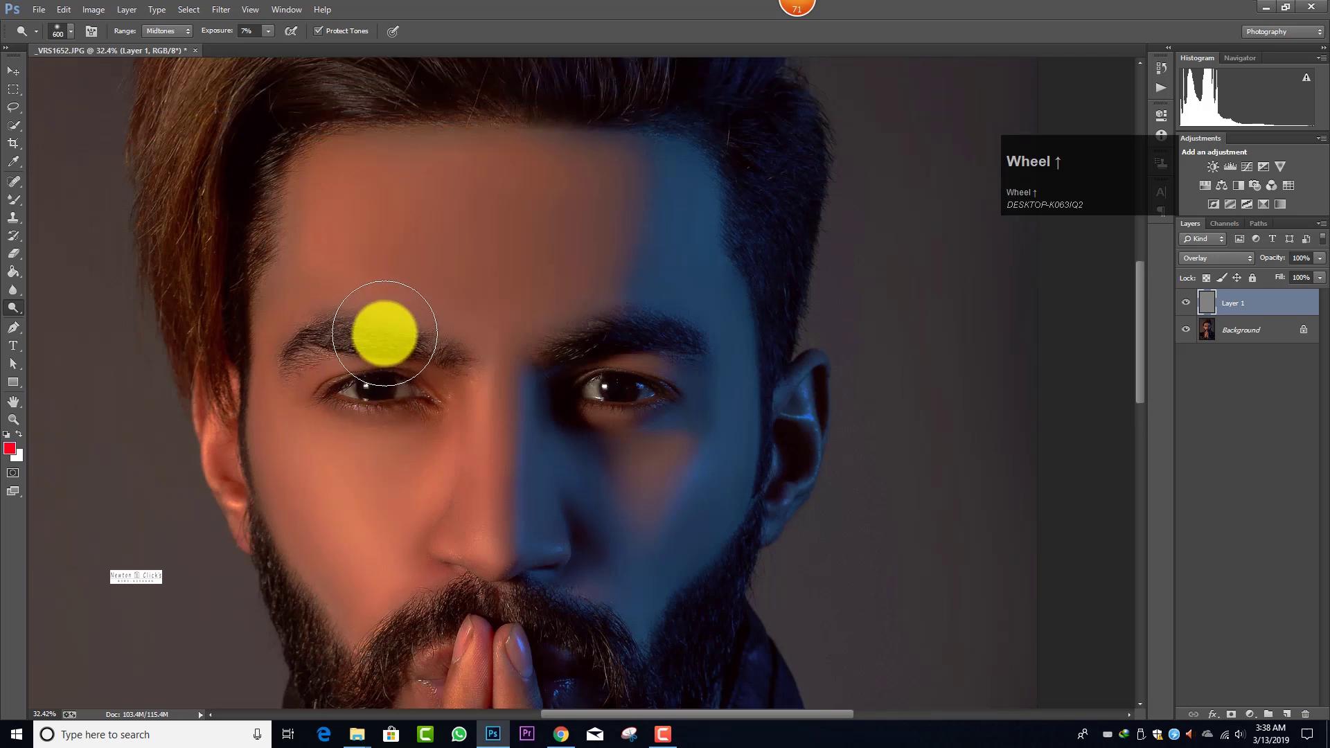
scroll(384, 333, "up", 2)
right_click(12, 197)
left_click(54, 237)
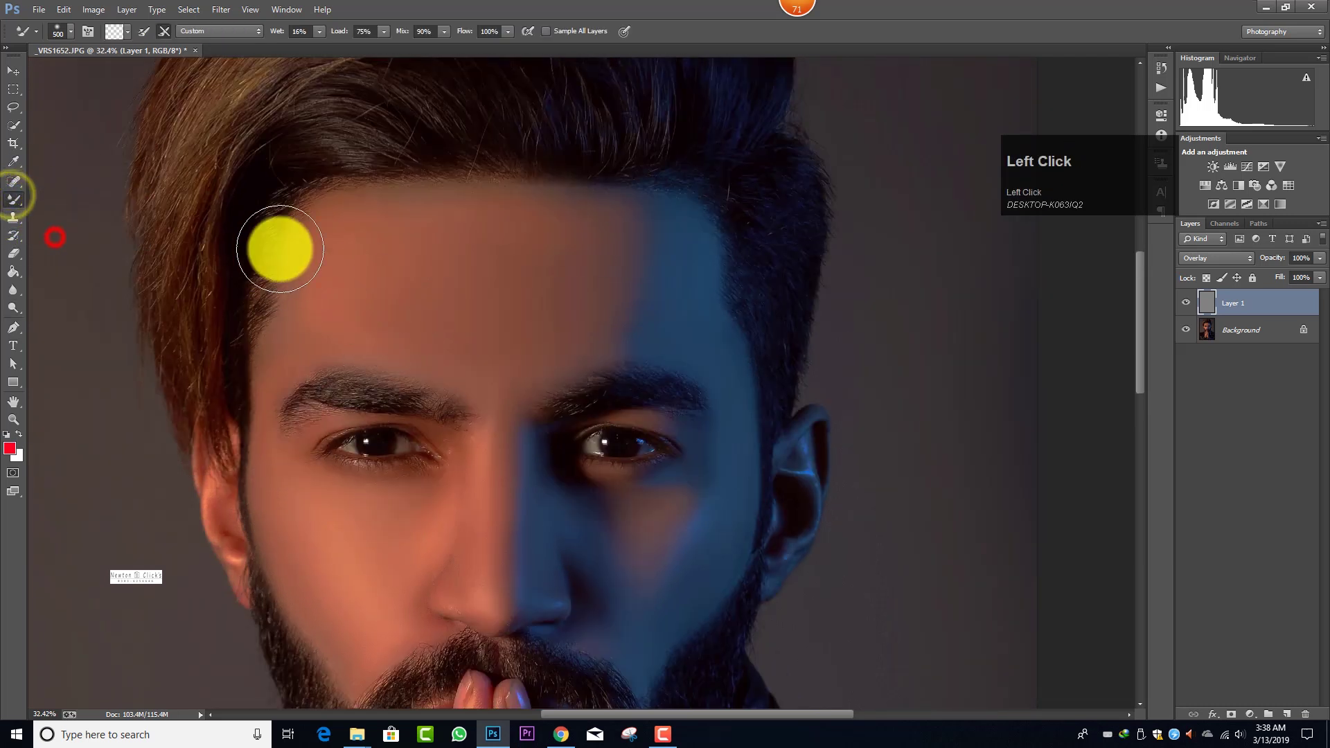
key("bracketleft")
key("bracketleft")
key("bracketleft")
key("bracketleft")
key("bracketleft")
key("bracketleft")
key("bracketleft")
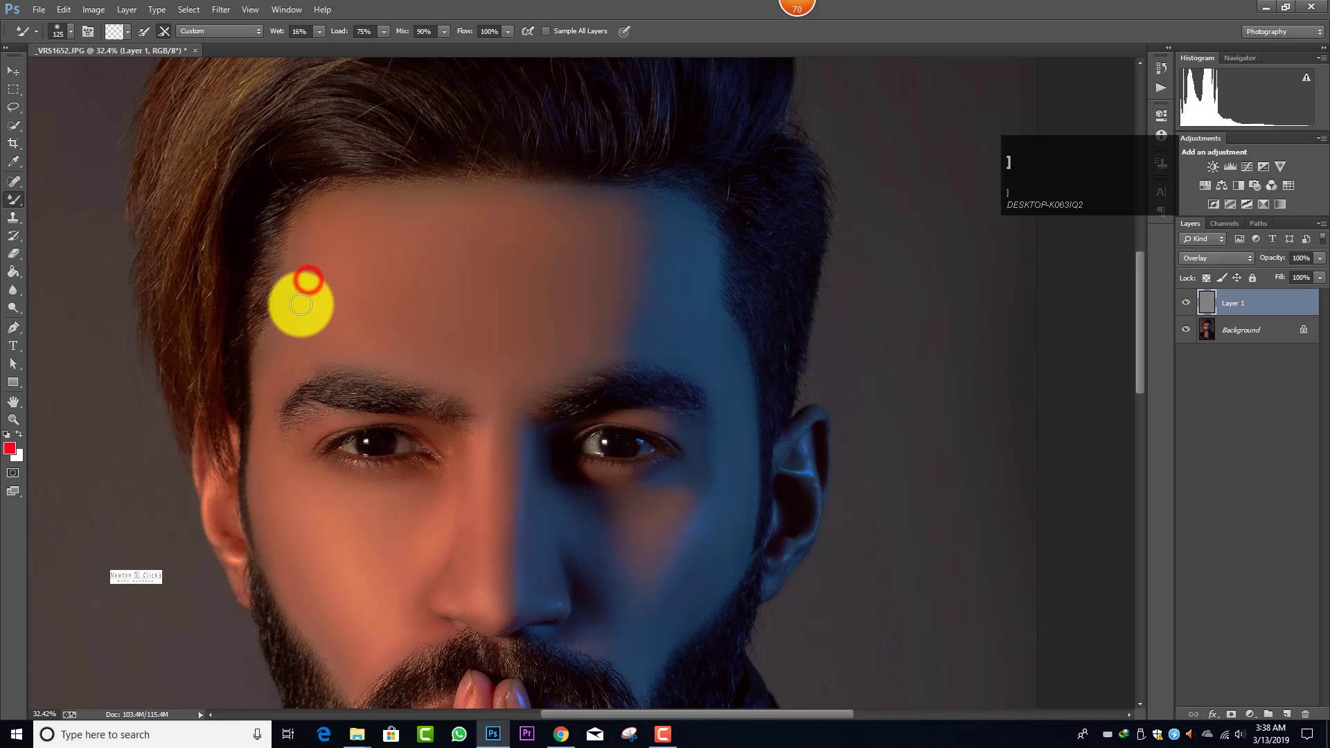
key("bracketright")
mouse_move(301, 303)
left_mouse_down()
mouse_move(300, 219)
mouse_move(308, 272)
mouse_move(294, 301)
mouse_move(380, 332)
left_mouse_up()
- Blend the shading between the warm-lit eye and the nose with the Mixer Brush at size 100
scroll(405, 353, "down", 2)
key("bracketleft")
key("bracketleft")
left_click_drag(448, 377, 451, 388)
scroll(524, 363, "up", 2)
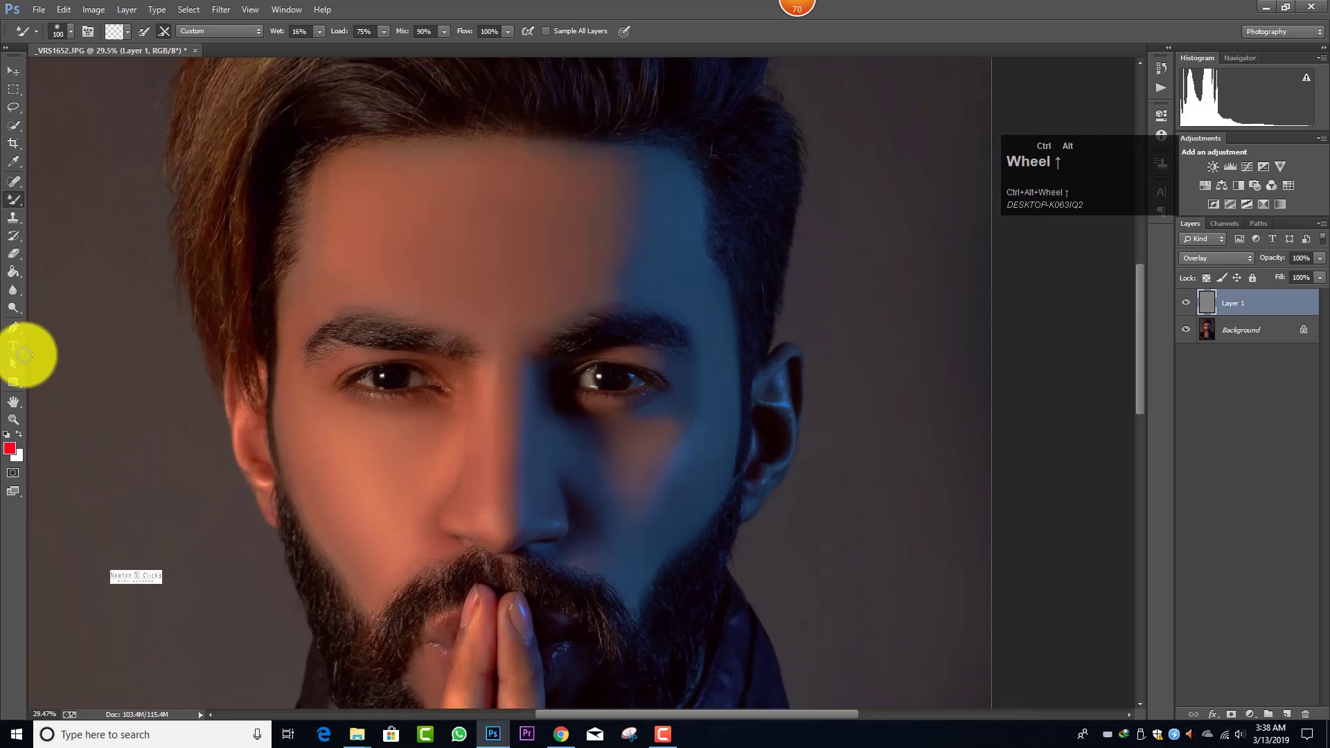
- Dodge the top of the nose bridge between the eyebrows at brush size 250 and 7% exposure, midtones range, undoing unwanted strokes
left_click_drag(13, 307, 61, 303)
mouse_move(493, 371)
left_mouse_down()
mouse_move(514, 375)
mouse_move(500, 356)
mouse_move(500, 516)
mouse_move(496, 347)
mouse_move(520, 320)
mouse_move(513, 339)
left_mouse_up()
key("bracketleft")
key("bracketleft")
key("bracketleft")
key("bracketleft")
key("bracketleft")
key("bracketright")
key("ctrl+alt+z")
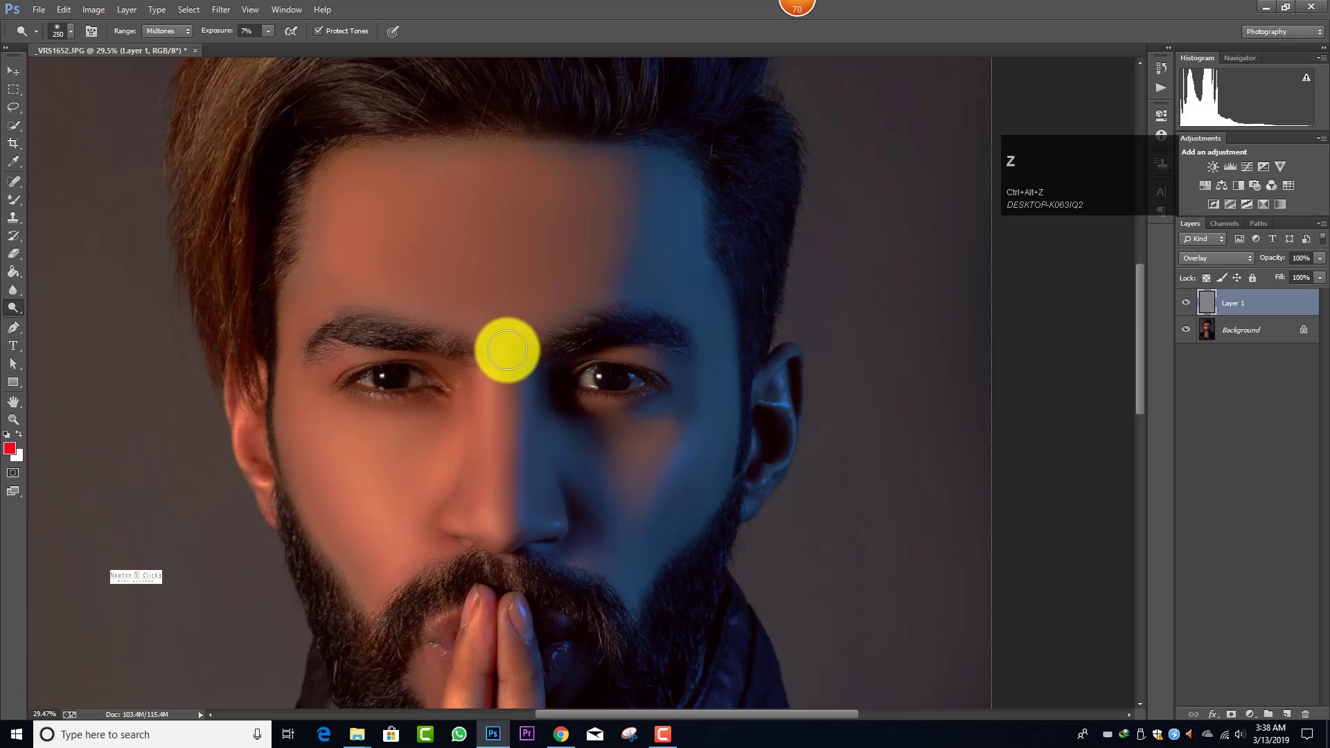
left_click(505, 348)
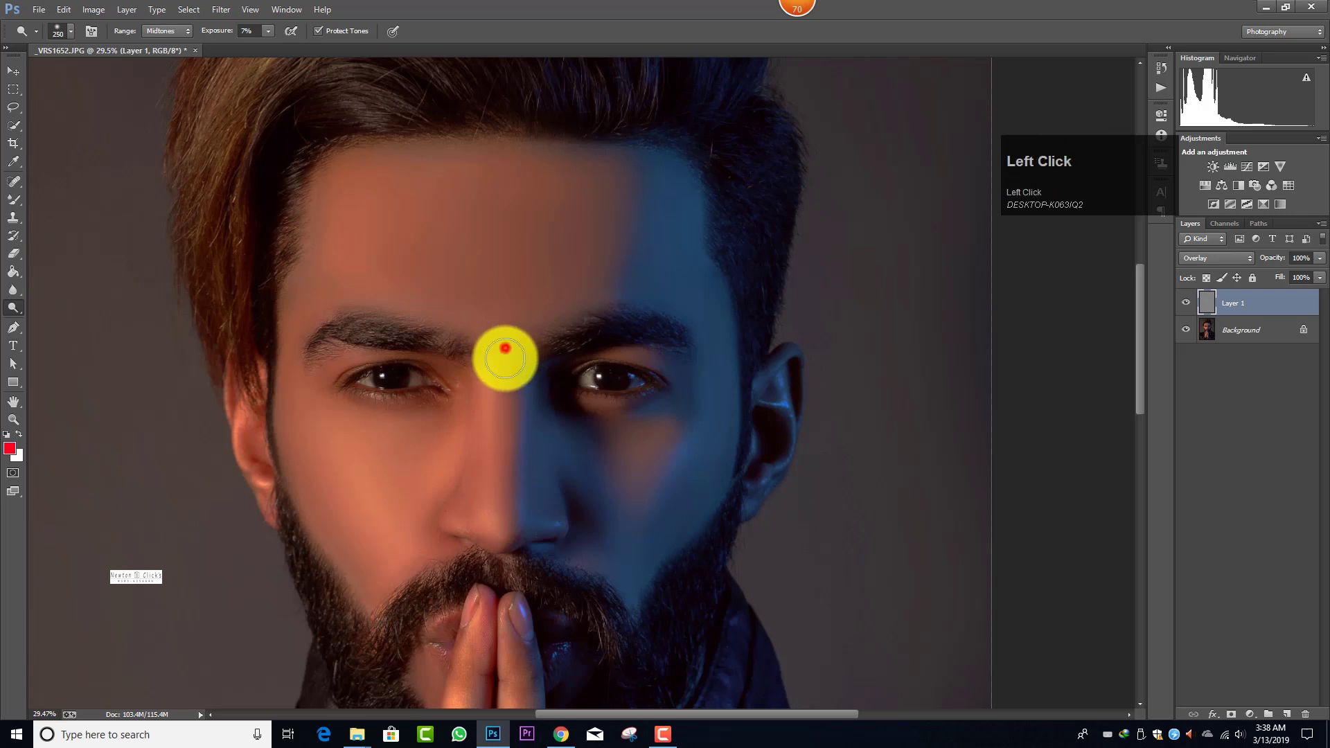
- Brighten the lower part of the nose with the Dodge tool at size 250 and check the whole face
scroll(550, 335, "down", 2)
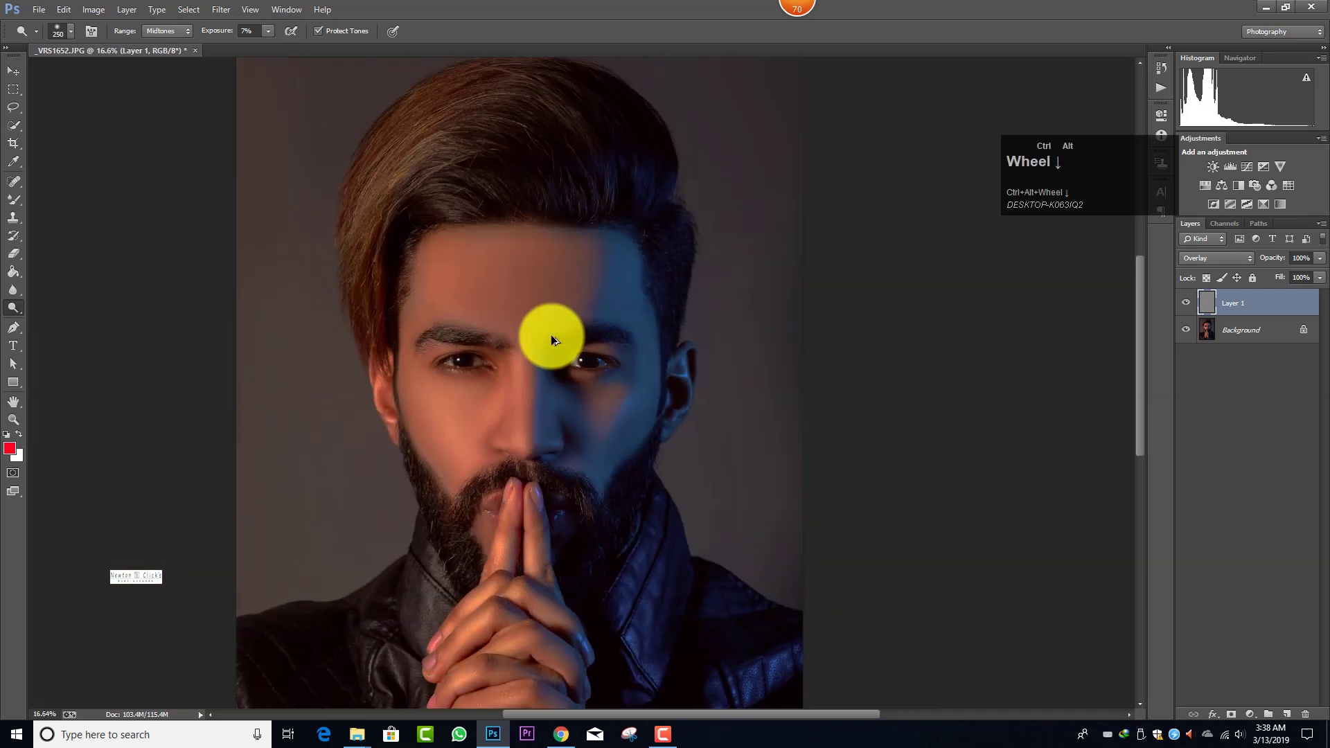
mouse_move(523, 421)
left_mouse_down()
mouse_move(524, 348)
mouse_move(523, 424)
left_mouse_up()
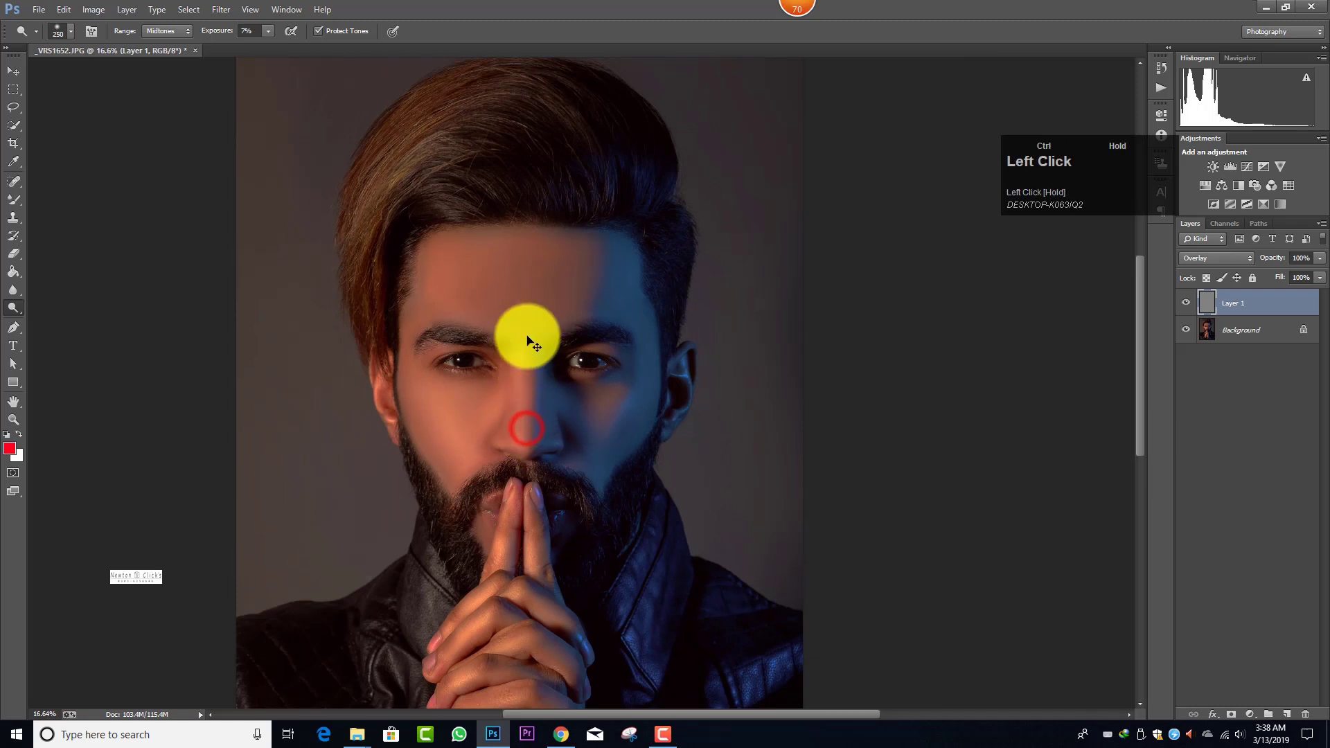
scroll(526, 335, "down", 1)
scroll(596, 342, "up", 1)
scroll(588, 301, "up", 2)
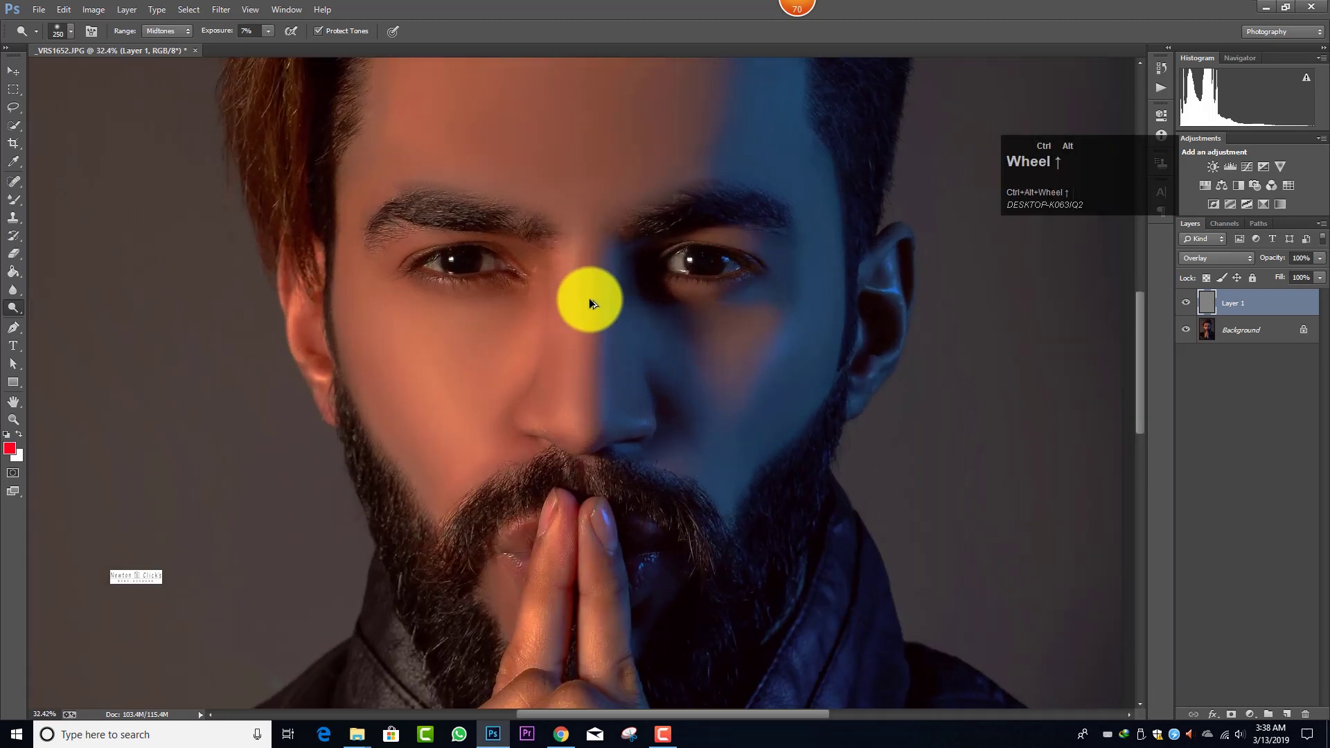
scroll(589, 298, "down", 1)
scroll(589, 297, "up", 1)
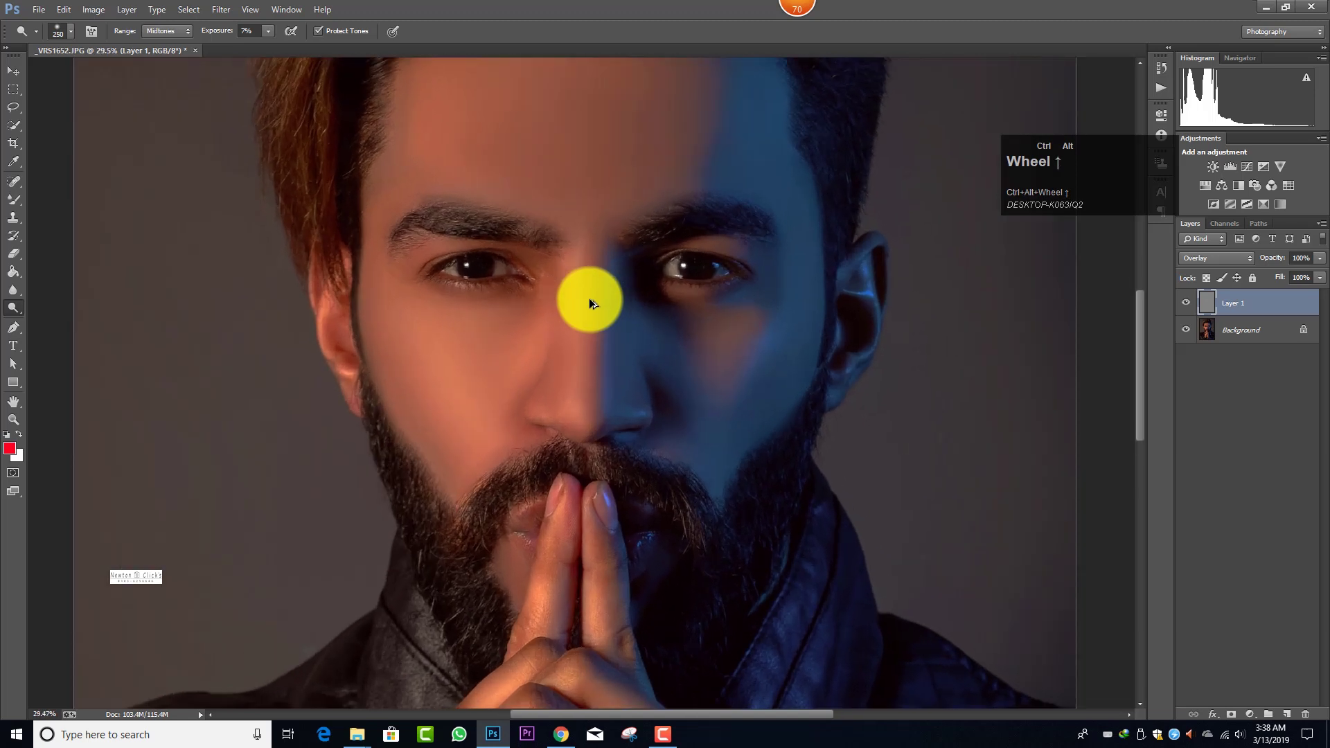
- Blend the dodged tones on the warm-lit cheek beside the nose and under the blue-lit eye with the Mixer Brush
right_click(12, 197)
left_click(62, 241)
key("bracketright")
key("bracketright")
key("bracketright")
key("bracketright")
key("bracketright")
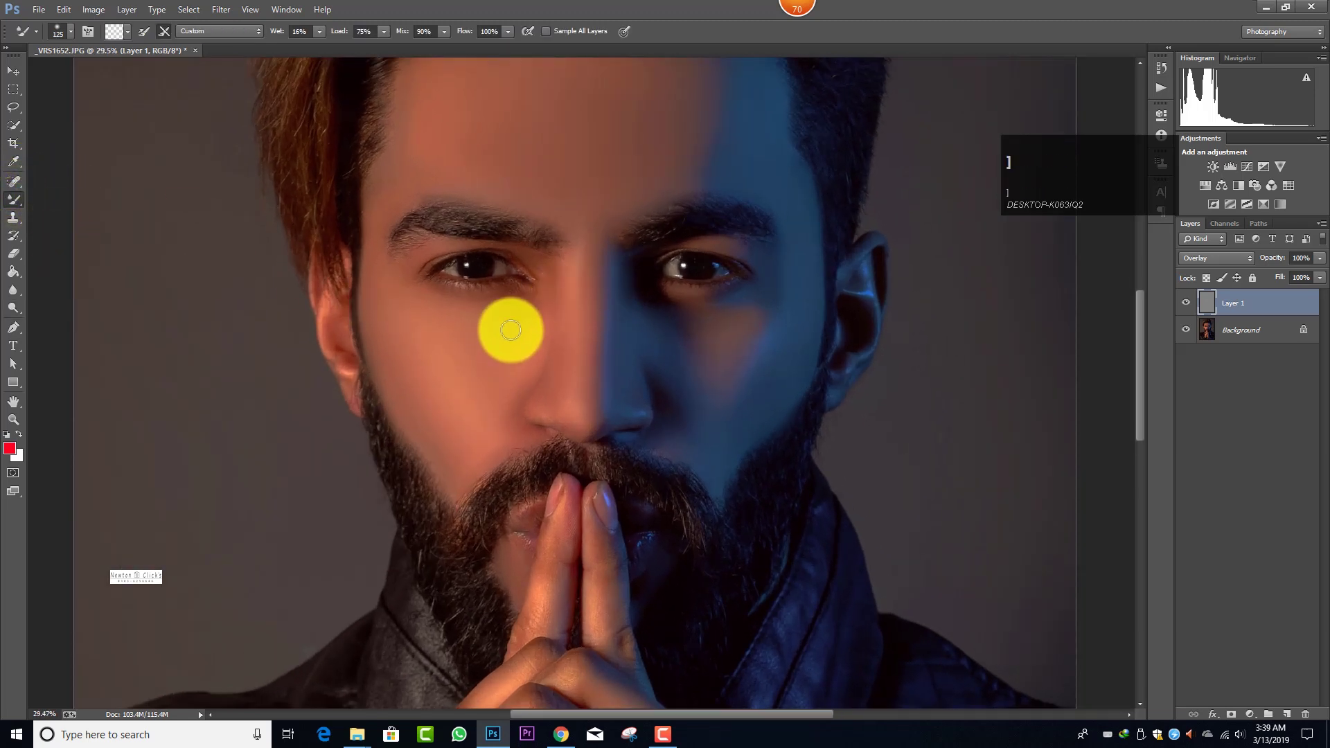
mouse_move(507, 322)
left_mouse_down()
mouse_move(529, 341)
mouse_move(529, 318)
mouse_move(517, 371)
mouse_move(469, 326)
mouse_move(522, 335)
mouse_move(528, 312)
mouse_move(528, 374)
left_mouse_up()
left_click_drag(683, 311, 660, 316)
- Merge the visible layers, and in Camera Raw set highlights to -43, shadows to +58, whites to +23, blacks to -8 and exposure to -0.05
scroll(659, 316, "down", 3, "ctrl+alt")
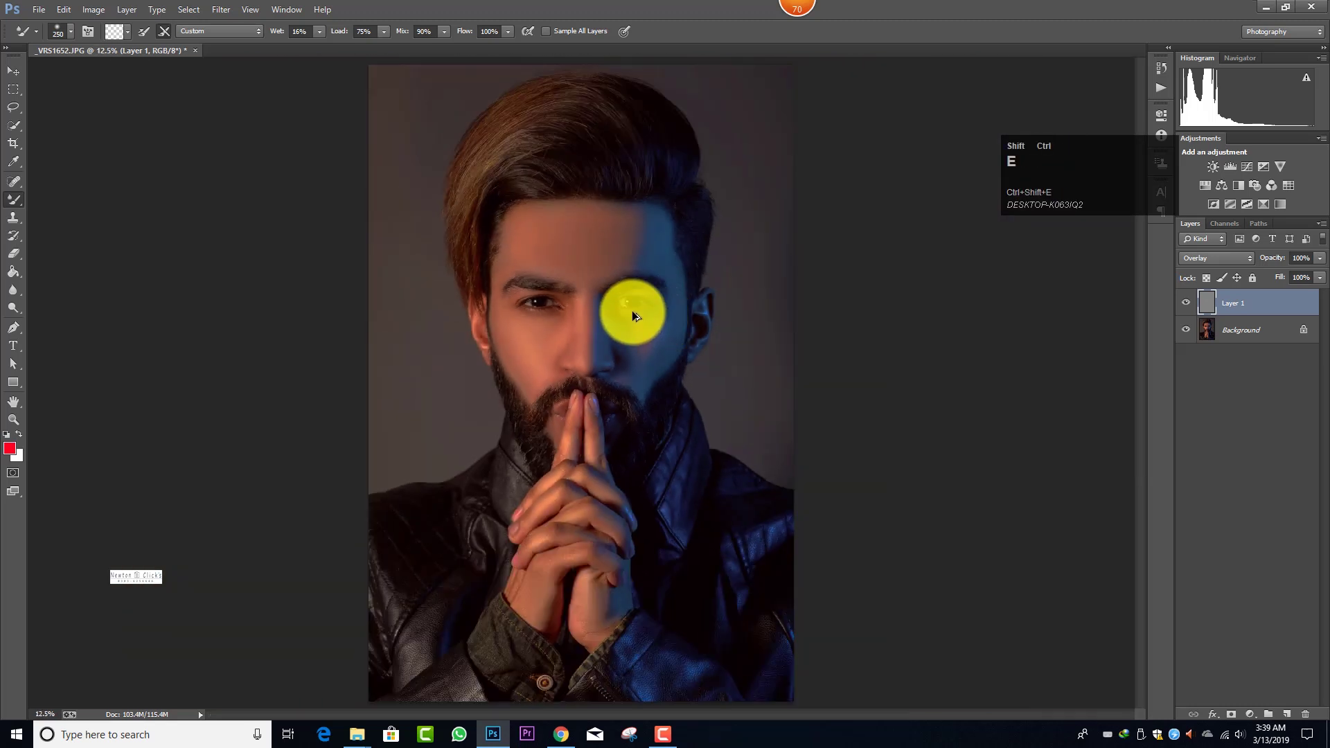
key("ctrl+shift+a")
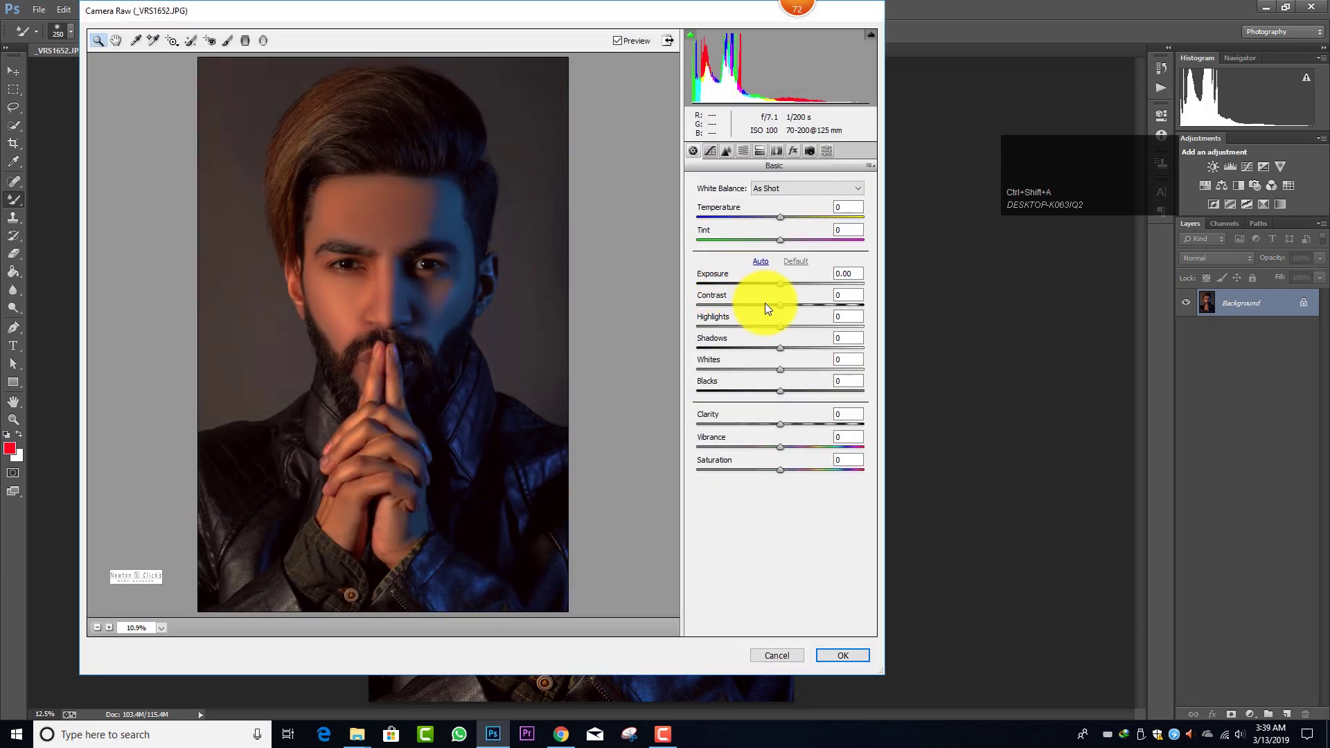
left_click_drag(745, 318, 719, 314)
left_click_drag(779, 348, 808, 367)
left_click(744, 326)
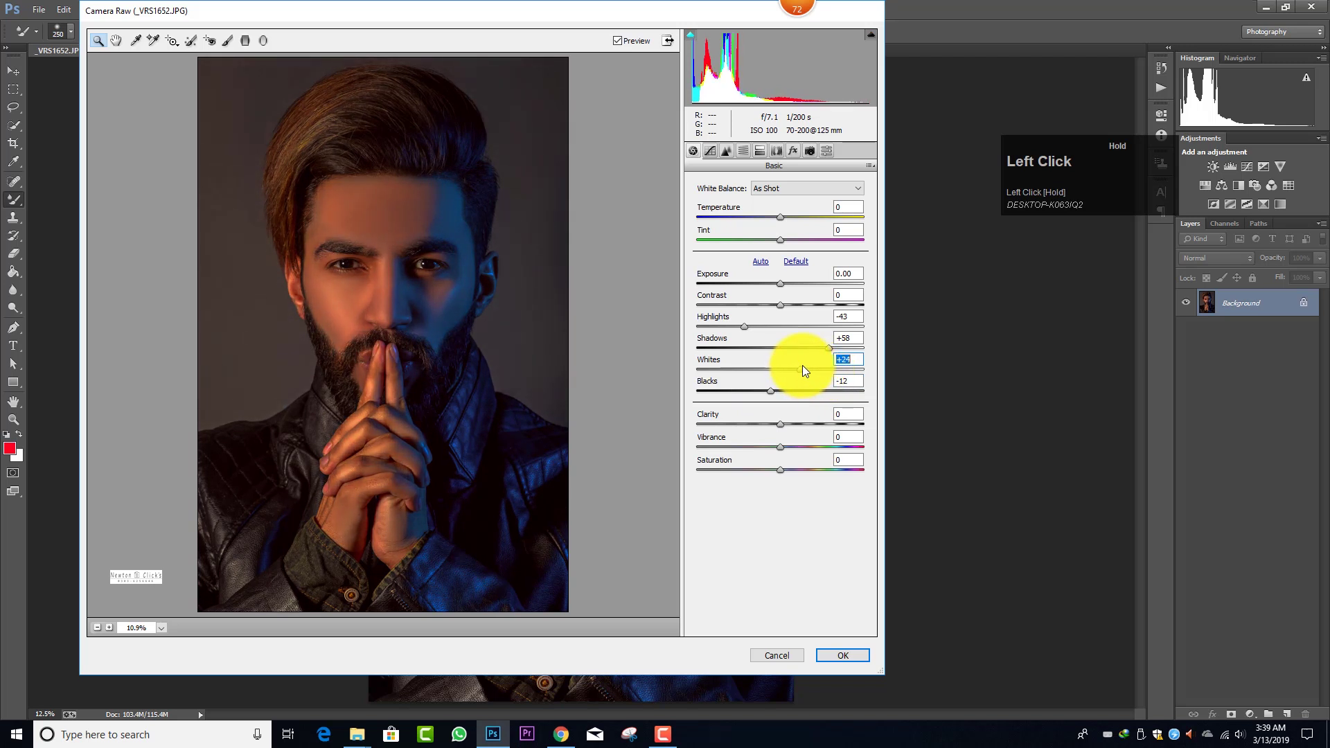
left_click(771, 390)
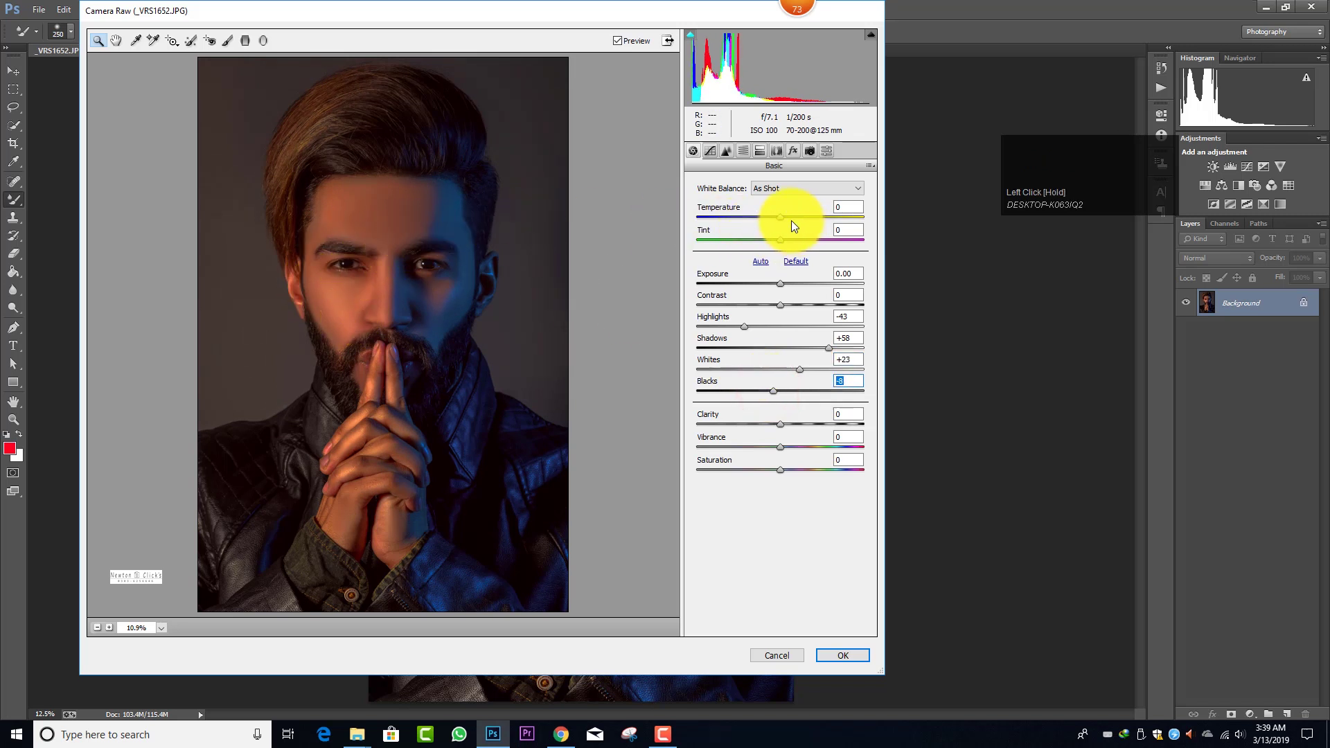
left_click_drag(781, 283, 779, 283)
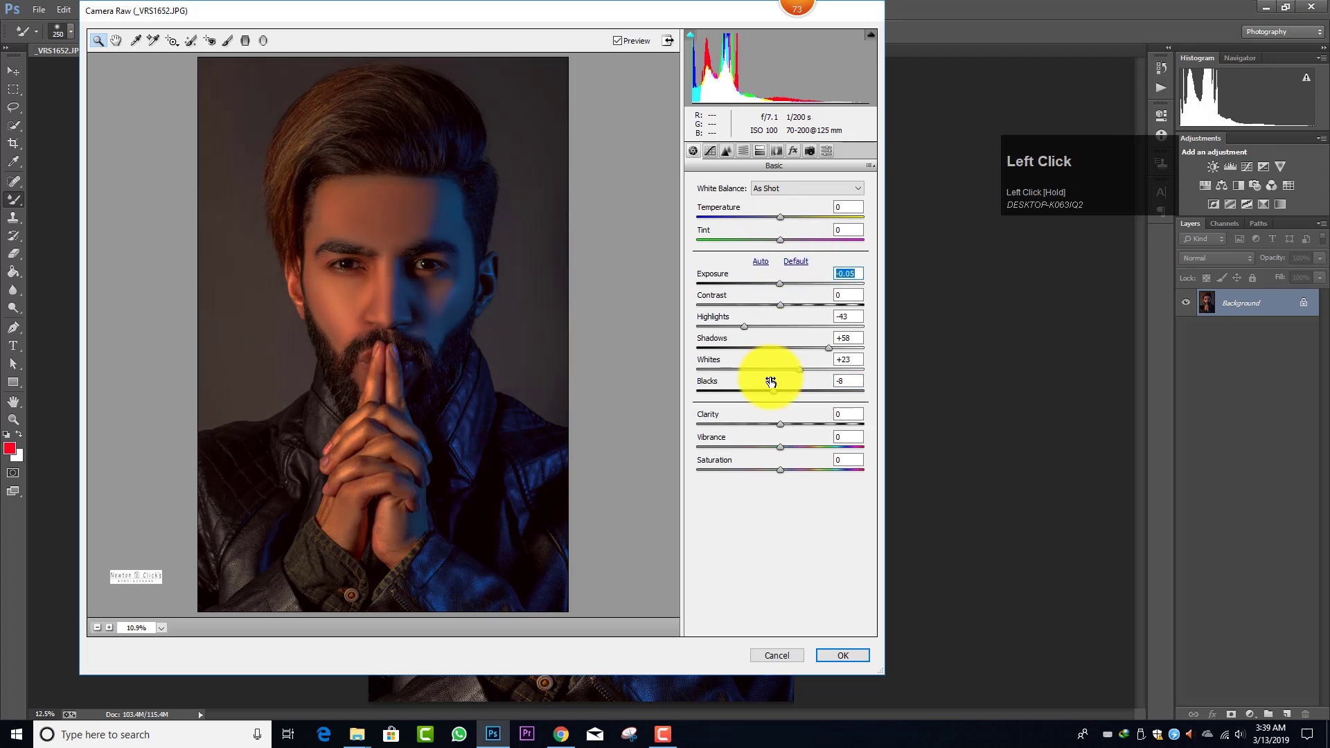
- Try a Split Toning tint on the highlights with hue 50 and saturation 18, leaving the shadow saturation at 0
left_click(742, 151)
left_click(761, 151)
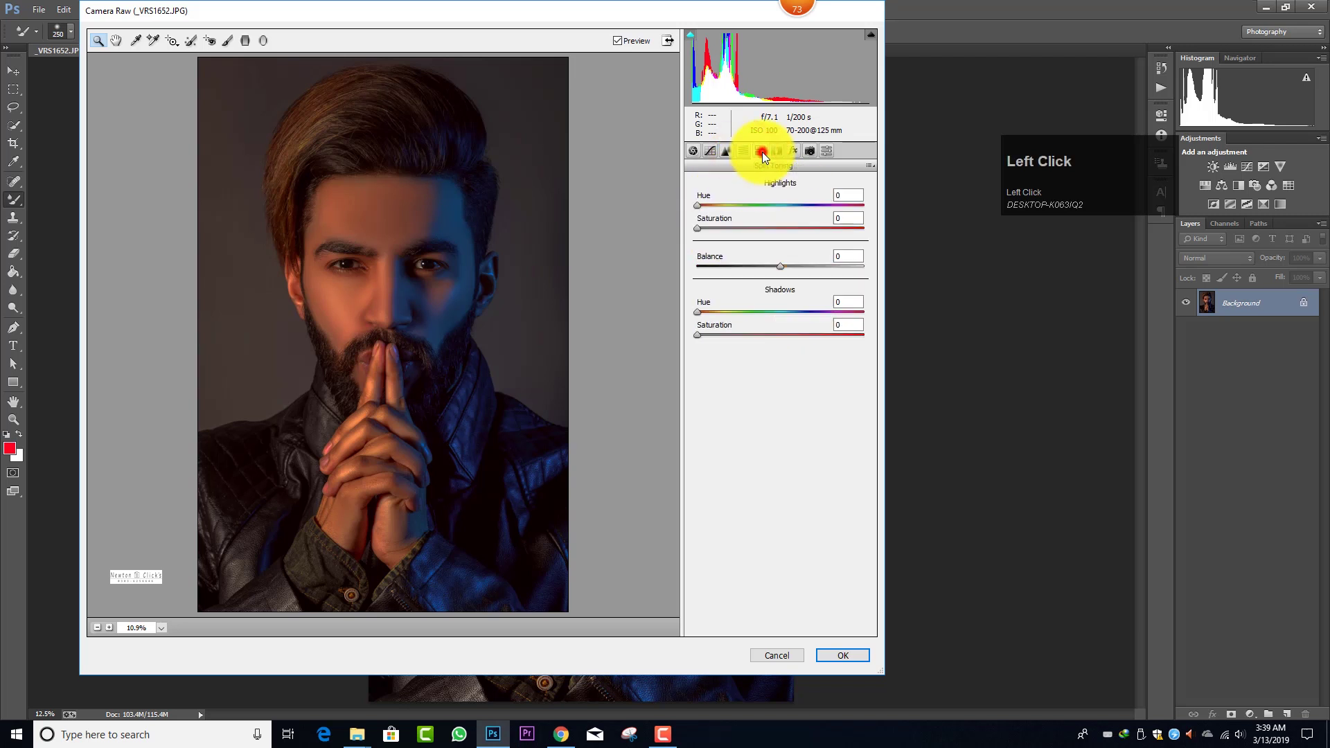
left_click_drag(695, 227, 720, 205)
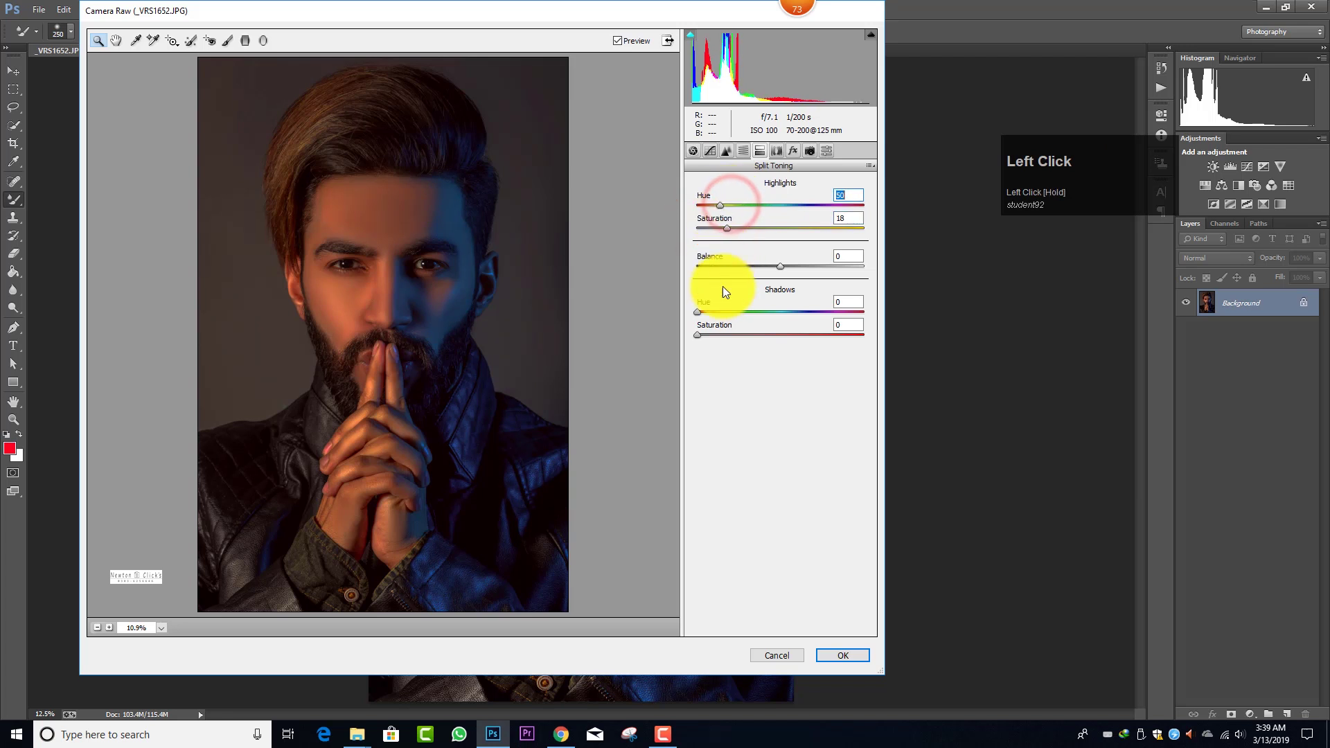
mouse_move(698, 335)
left_mouse_down()
mouse_move(709, 337)
mouse_move(691, 330)
left_mouse_up()
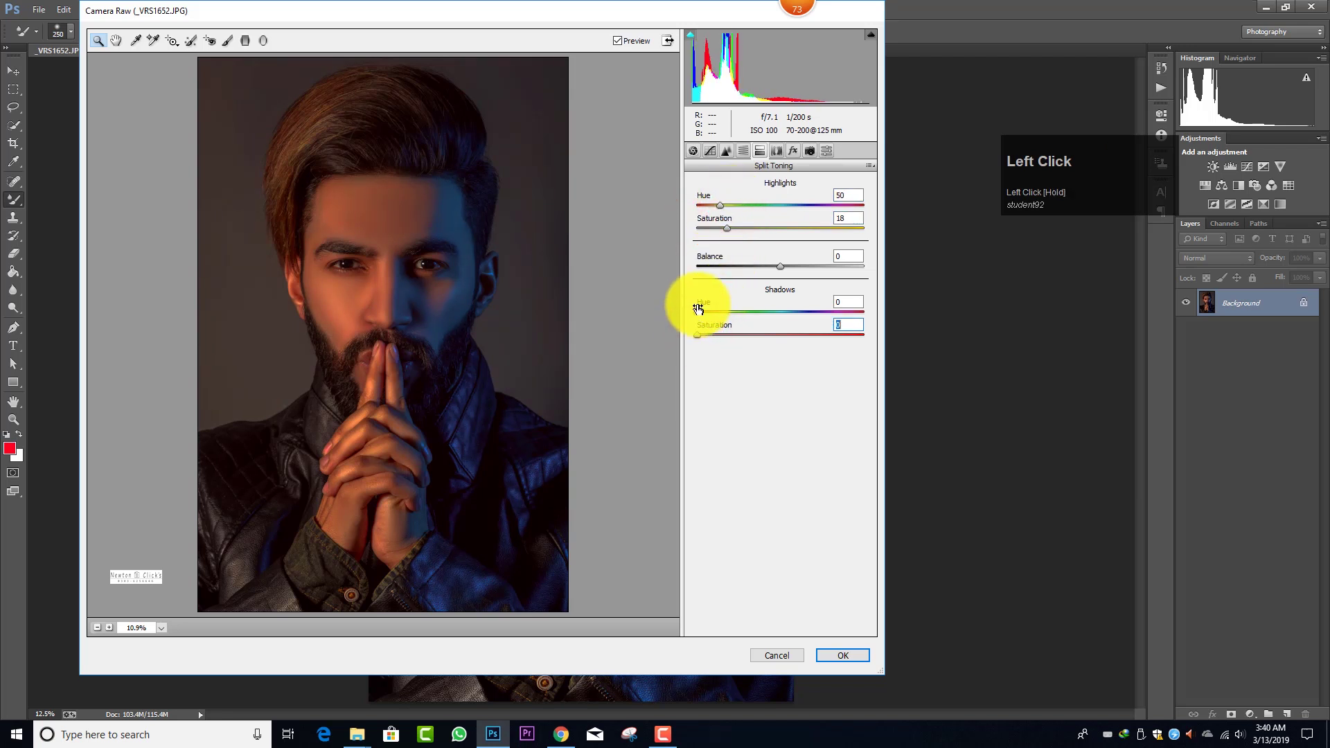
left_click(699, 306)
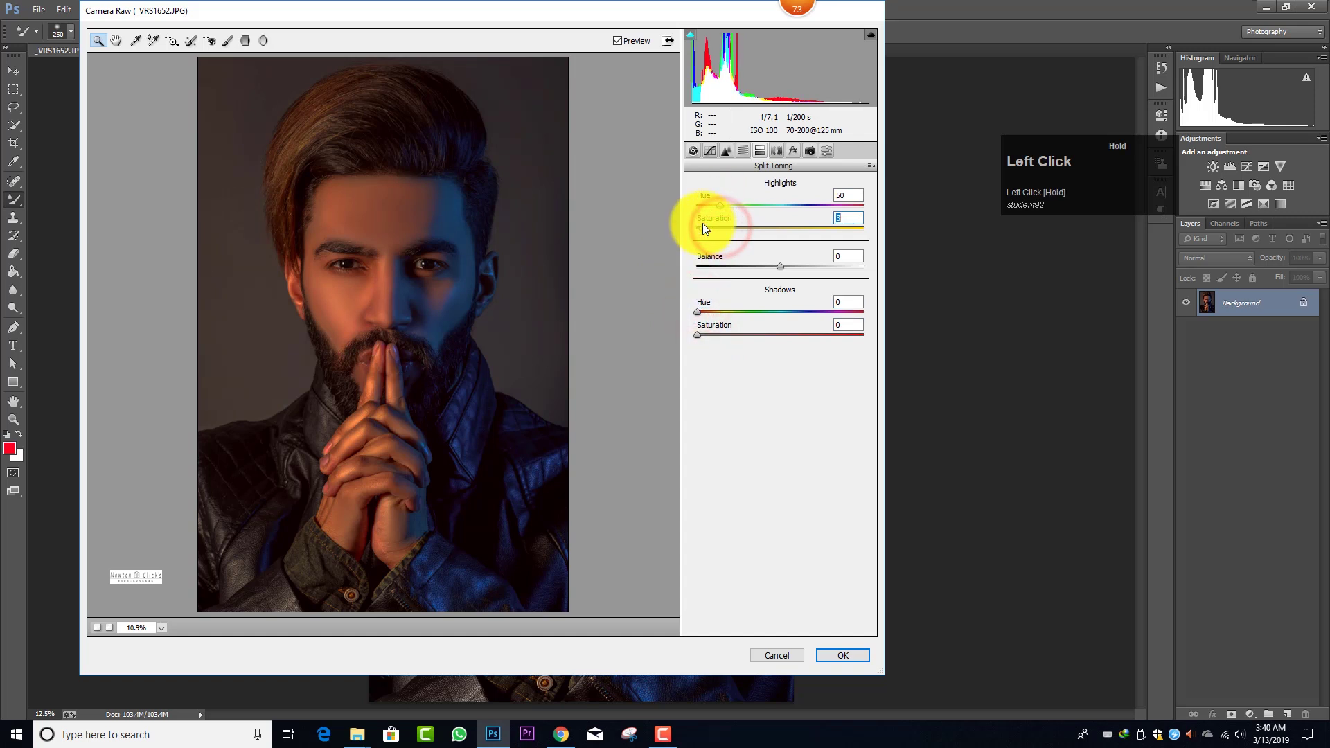